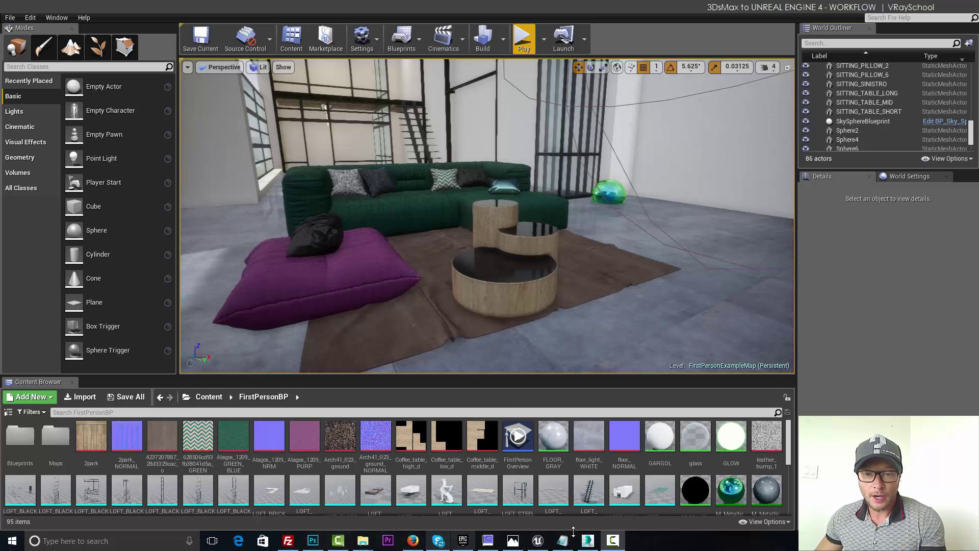
# Switch from the Unreal loft level to the 3ds Max scene with AI21_04_Bricks open
pyautogui.click(588, 540)
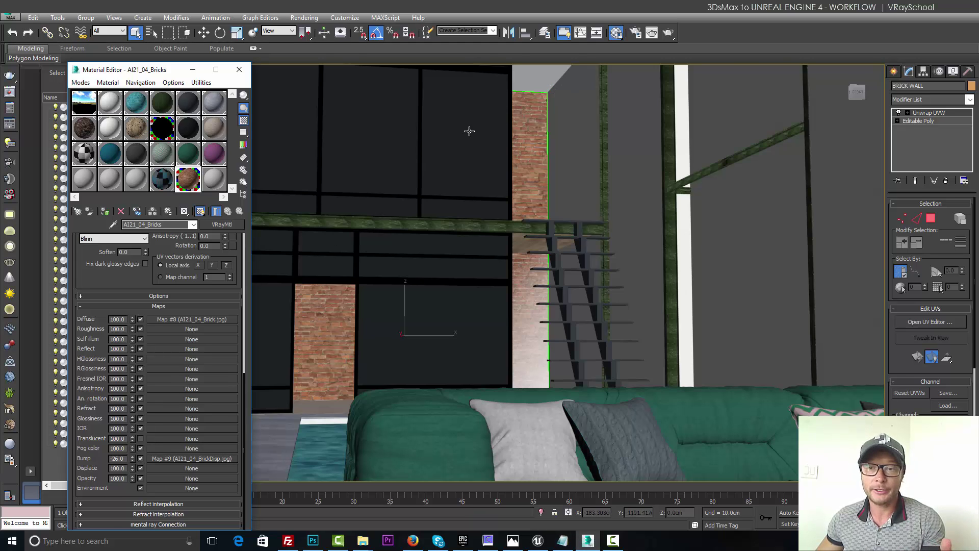
# Select BRICK WALL and frame the viewport on the wall, staircase and pool
pyautogui.click(532, 146)
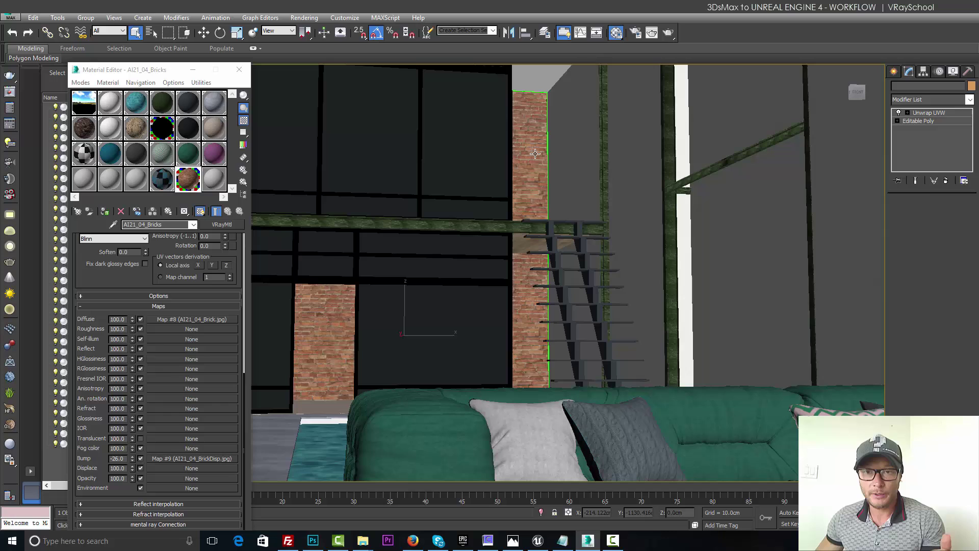
pyautogui.click(530, 166)
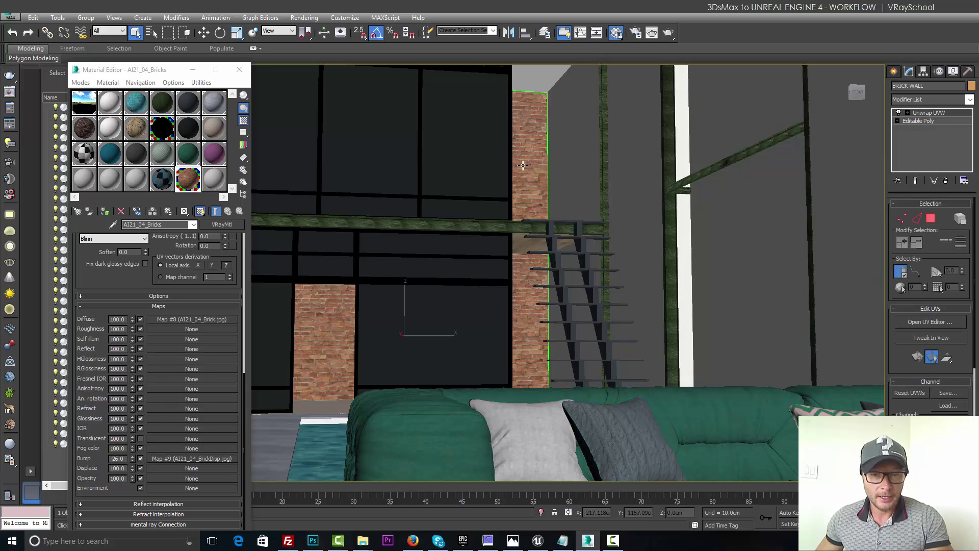
pyautogui.keyDown('alt'); pyautogui.moveTo(519, 198); pyautogui.dragTo(515, 201, button='middle'); pyautogui.keyUp('alt')
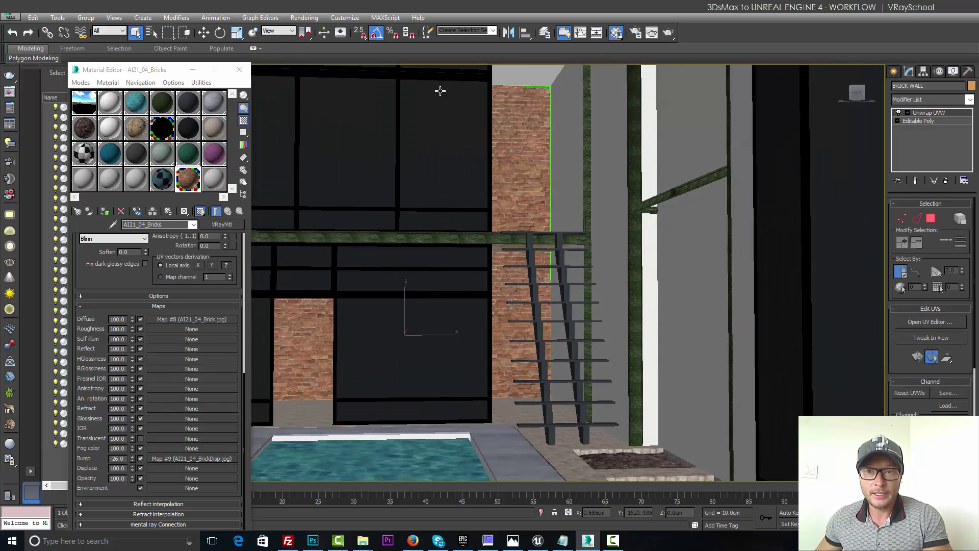
pyautogui.moveTo(454, 214); pyautogui.dragTo(545, 188, button='middle')
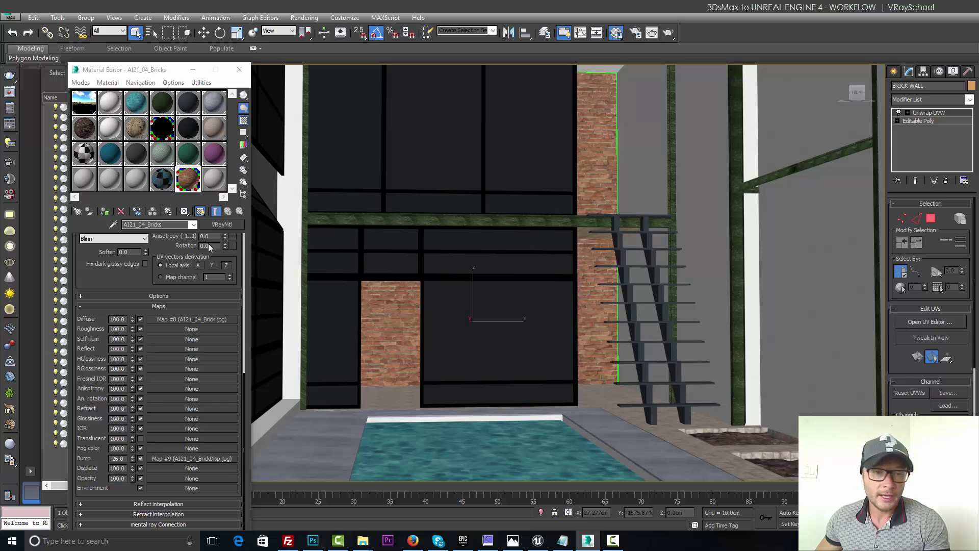
pyautogui.click(304, 17)
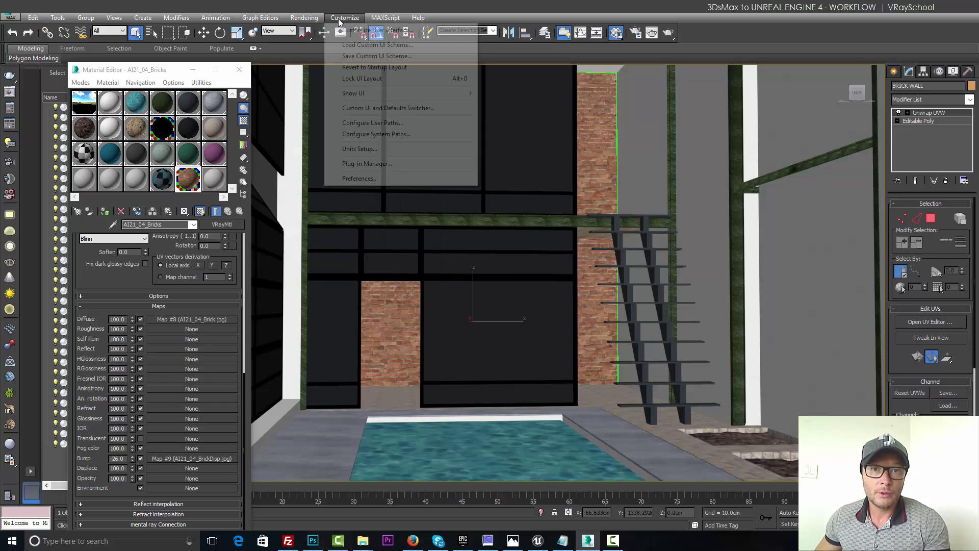
pyautogui.moveTo(339, 21)
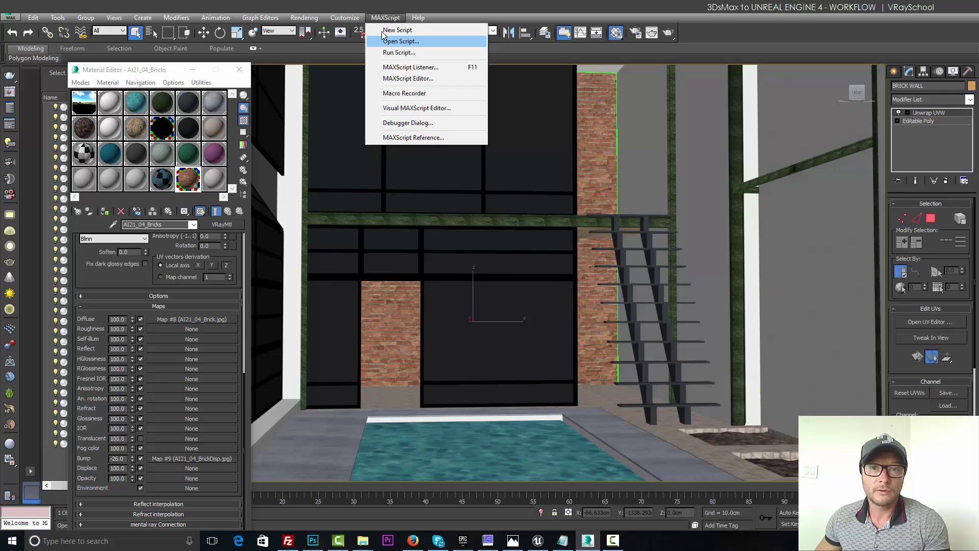
pyautogui.click(354, 45)
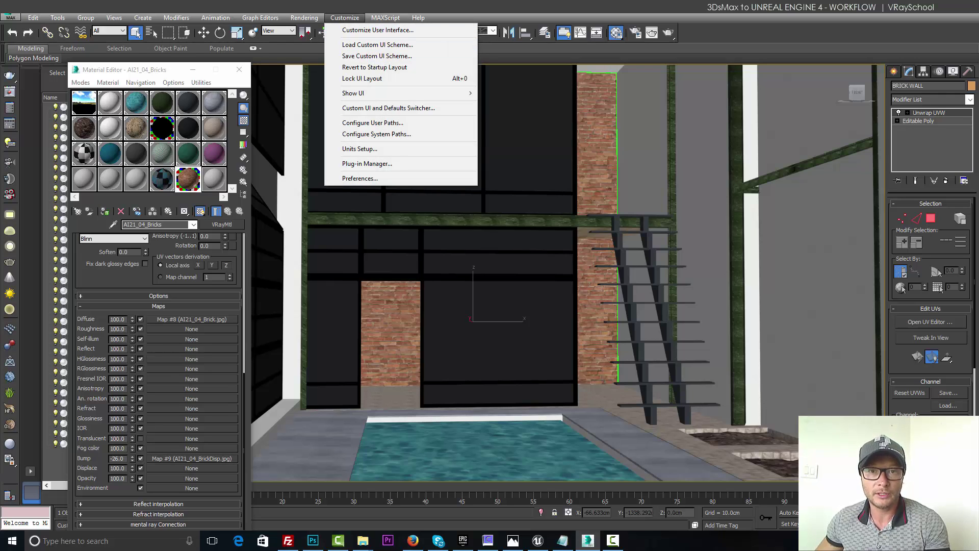
pyautogui.moveTo(386, 18)
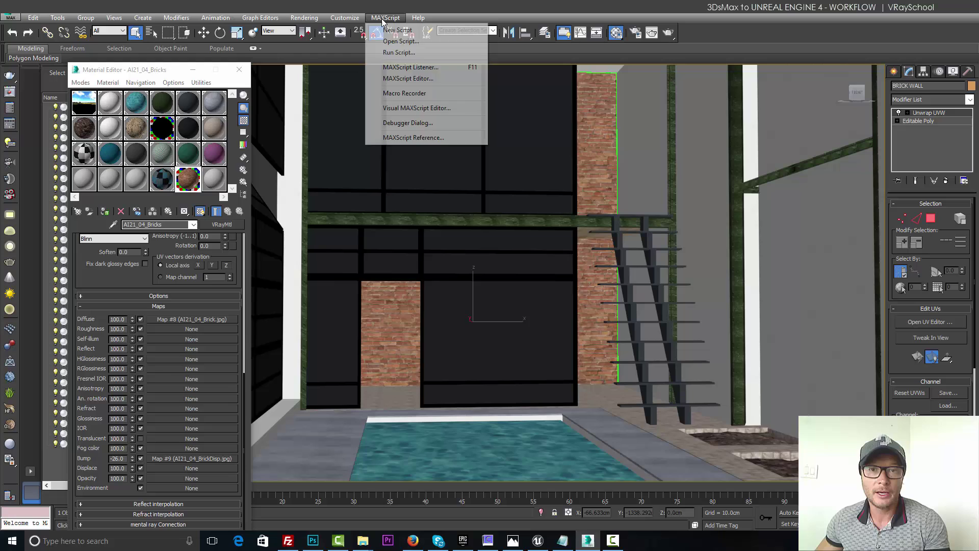
pyautogui.click(403, 53)
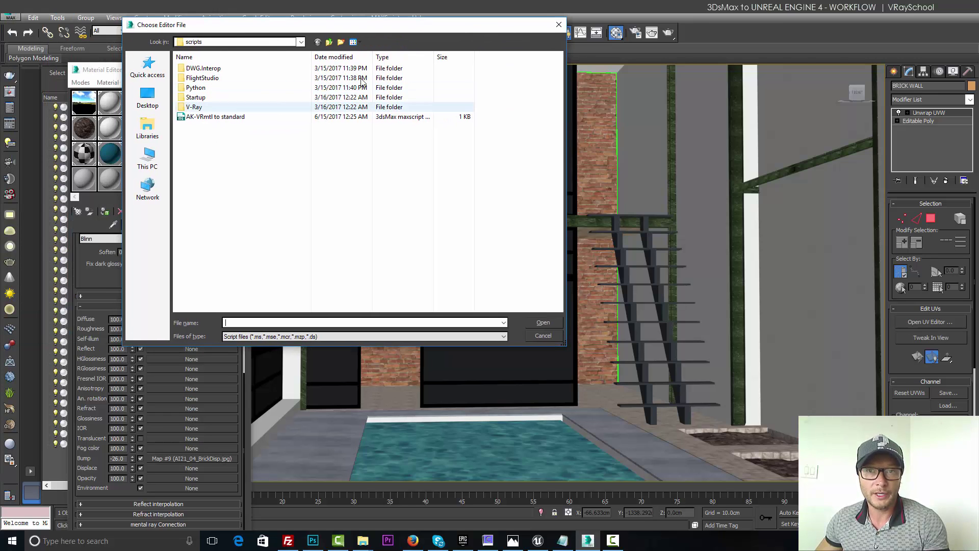
pyautogui.click(559, 22)
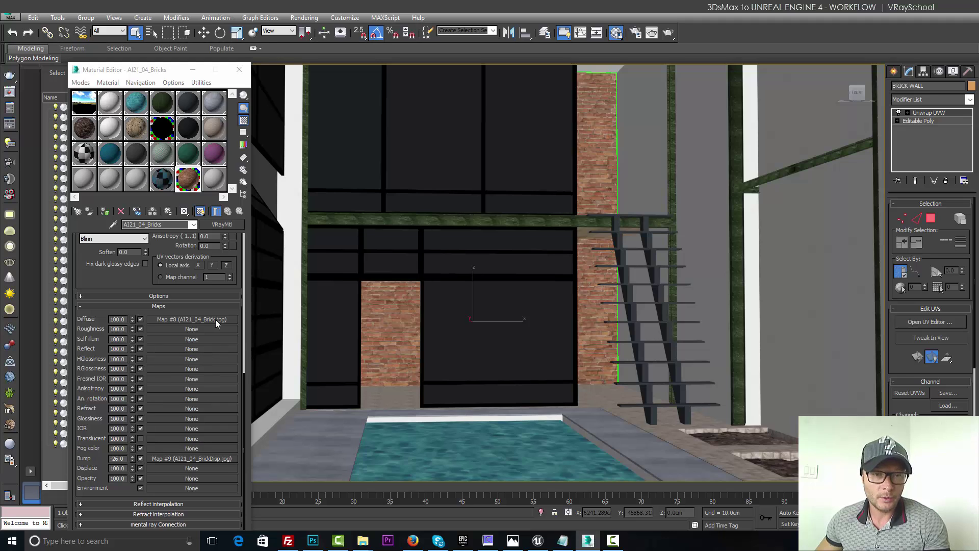
pyautogui.doubleClick(188, 178)
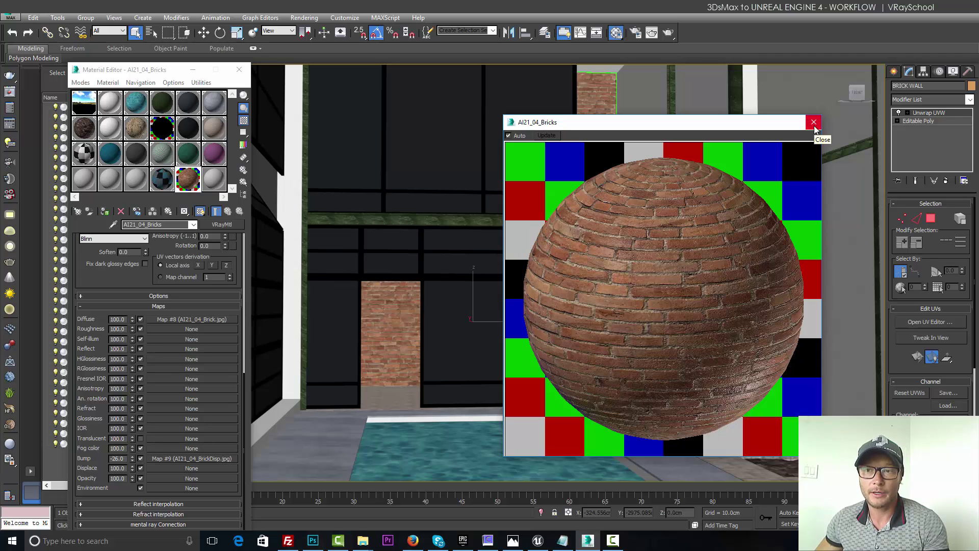
pyautogui.click(814, 122)
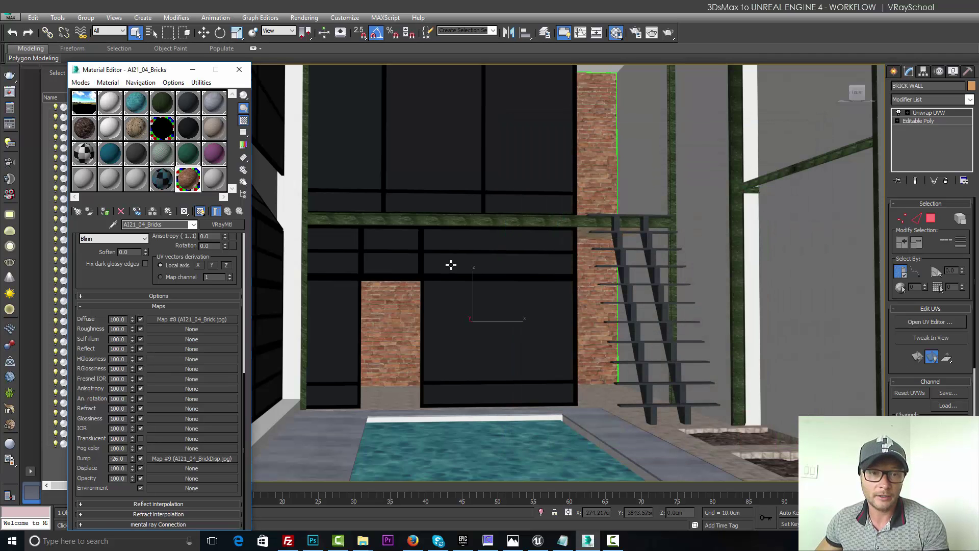
pyautogui.click(219, 320)
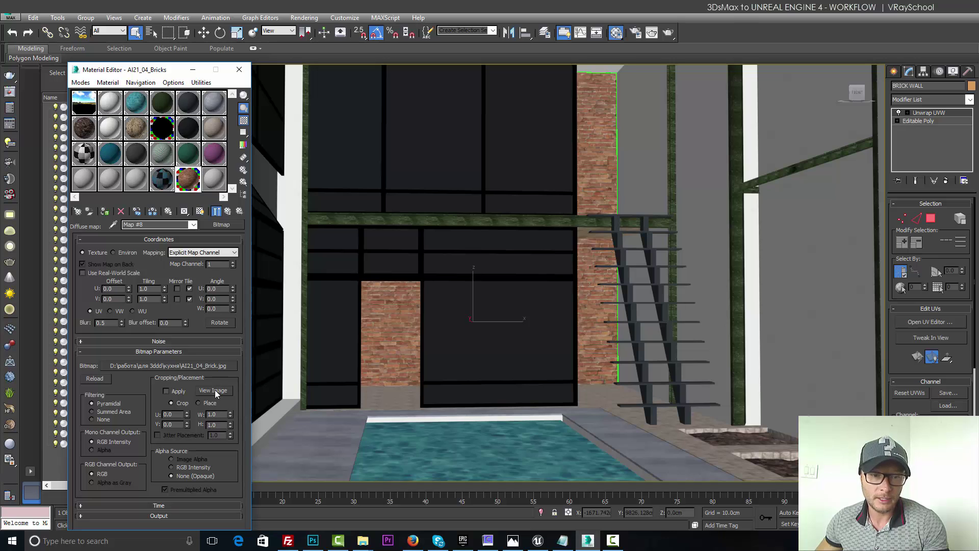
pyautogui.click(213, 390)
pyautogui.press('Escape')
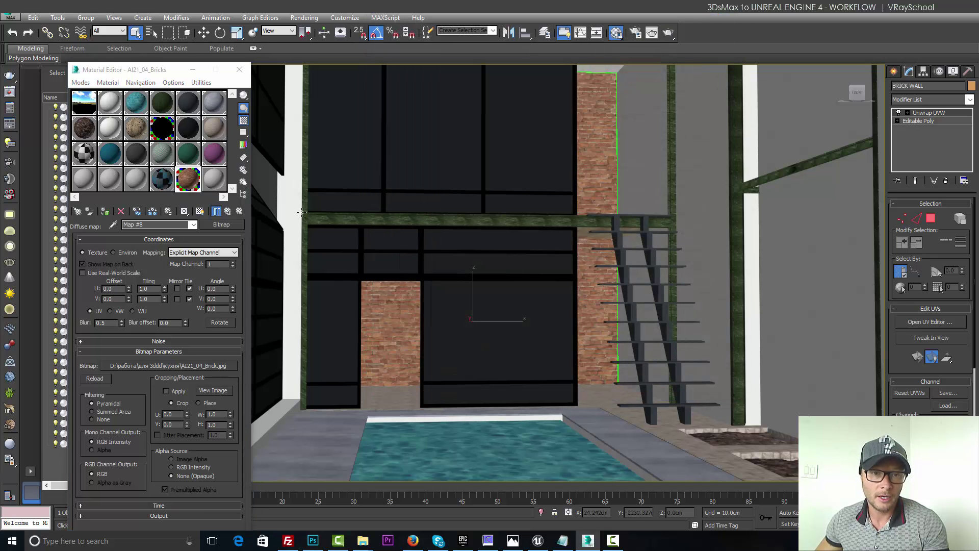
pyautogui.click(228, 211)
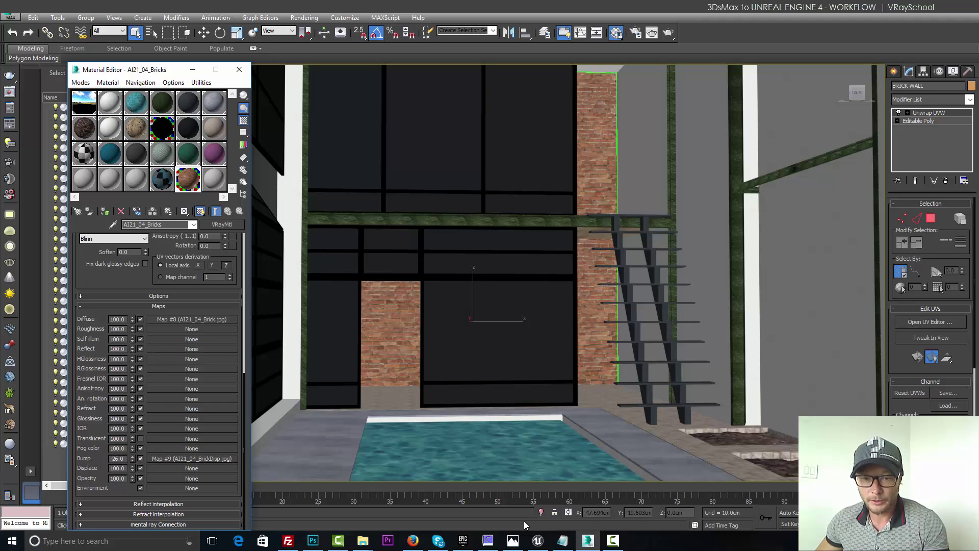
# Load AI21_04_Brick.jpg from the LOFT folder into CrazyBump as a heightmap
pyautogui.click(487, 540)
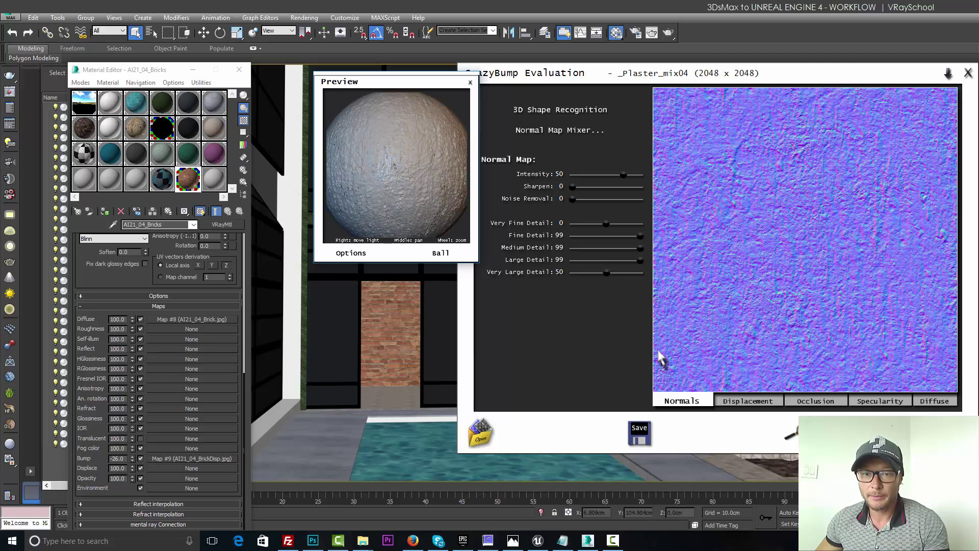
pyautogui.click(480, 434)
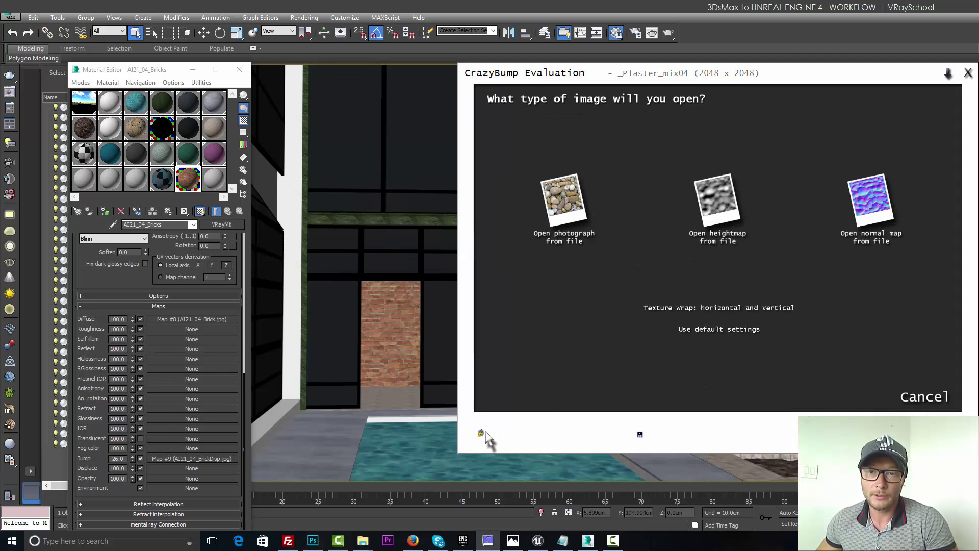
pyautogui.click(743, 183)
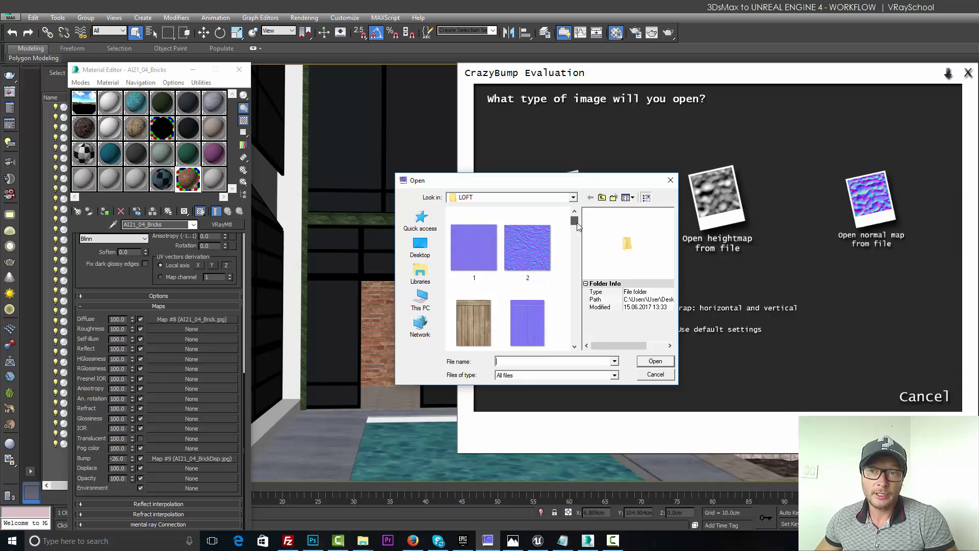
pyautogui.moveTo(575, 223); pyautogui.dragTo(576, 227)
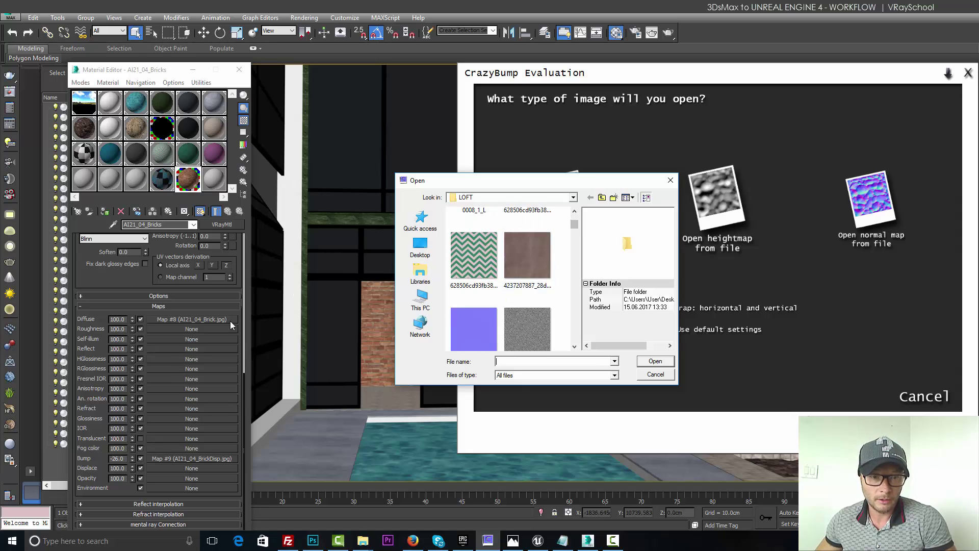
pyautogui.write('A')
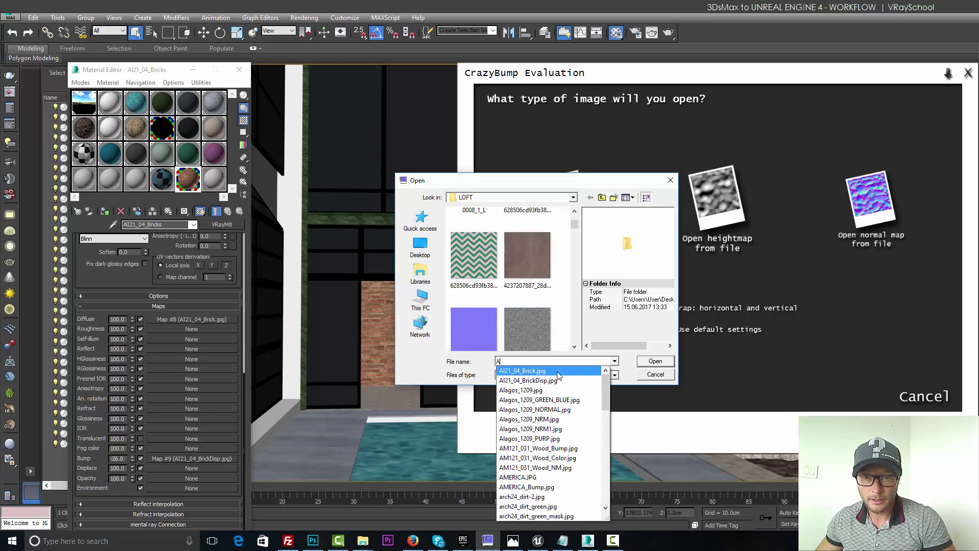
pyautogui.click(660, 366)
pyautogui.click(661, 363)
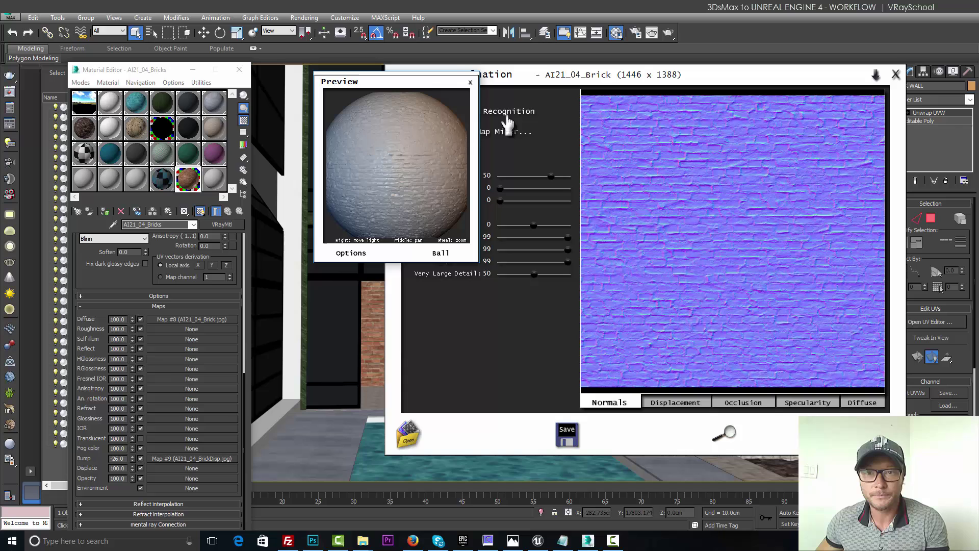
# Raise the normal map Intensity, lower Fine Detail to 68 and sharply reduce Very Large Detail
pyautogui.moveTo(435, 85); pyautogui.dragTo(410, 87)
pyautogui.moveTo(550, 176); pyautogui.dragTo(547, 232)
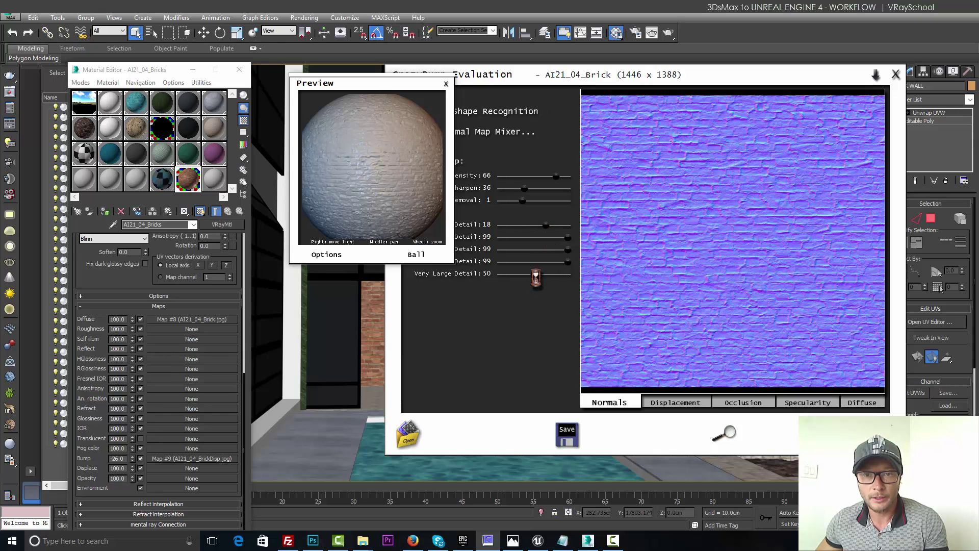
pyautogui.moveTo(566, 237); pyautogui.dragTo(568, 275)
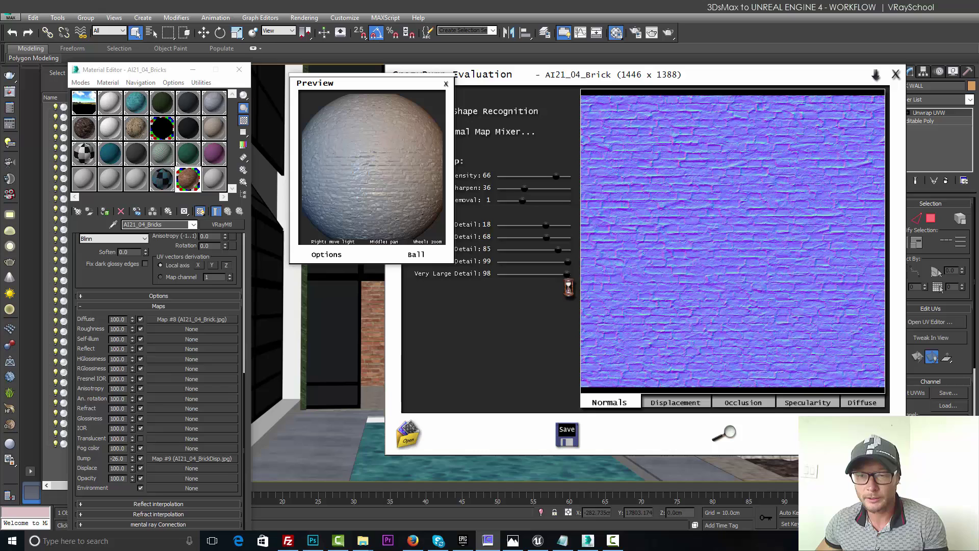
pyautogui.click(505, 274)
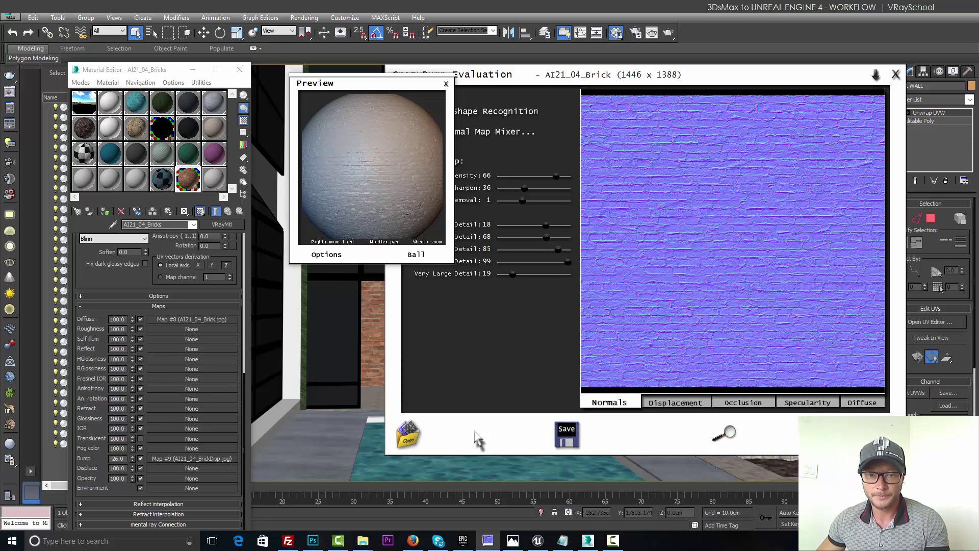
# Save the normals as AI21_04_Brick_NRM.jpg in the LOFT folder
pyautogui.click(566, 436)
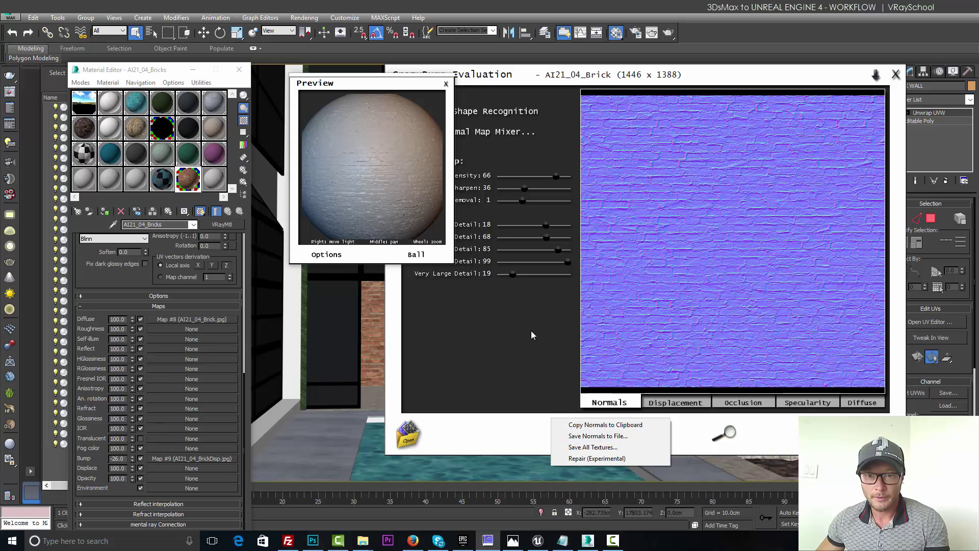
pyautogui.click(640, 436)
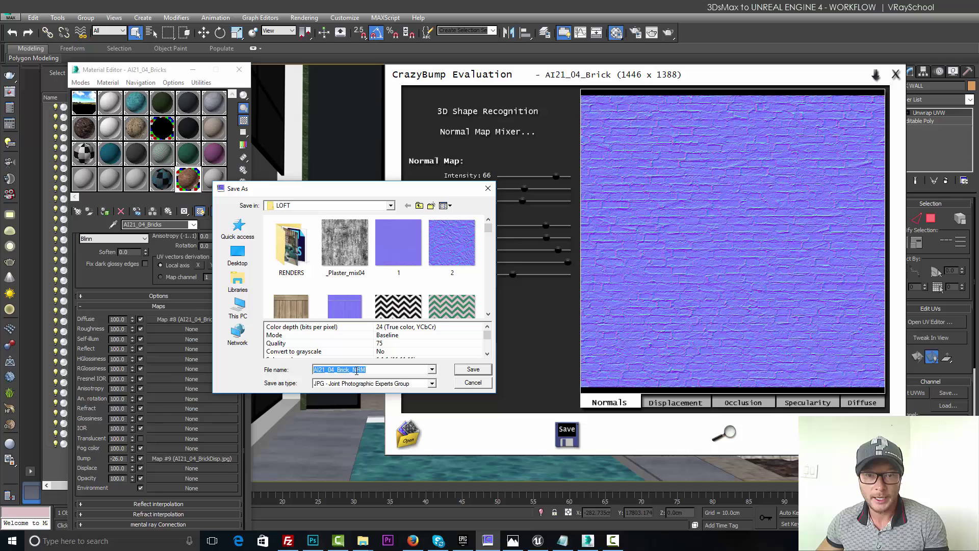
pyautogui.click(474, 369)
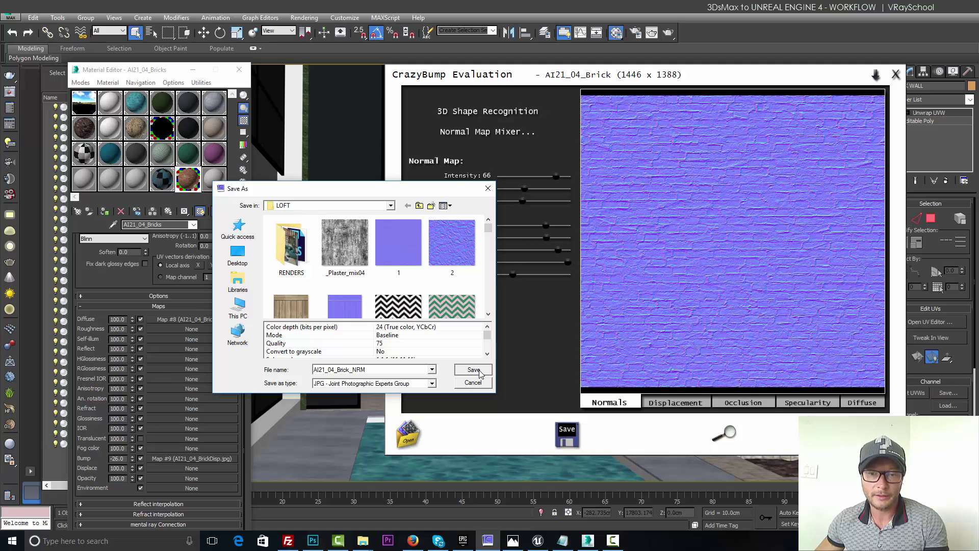
pyautogui.click(480, 372)
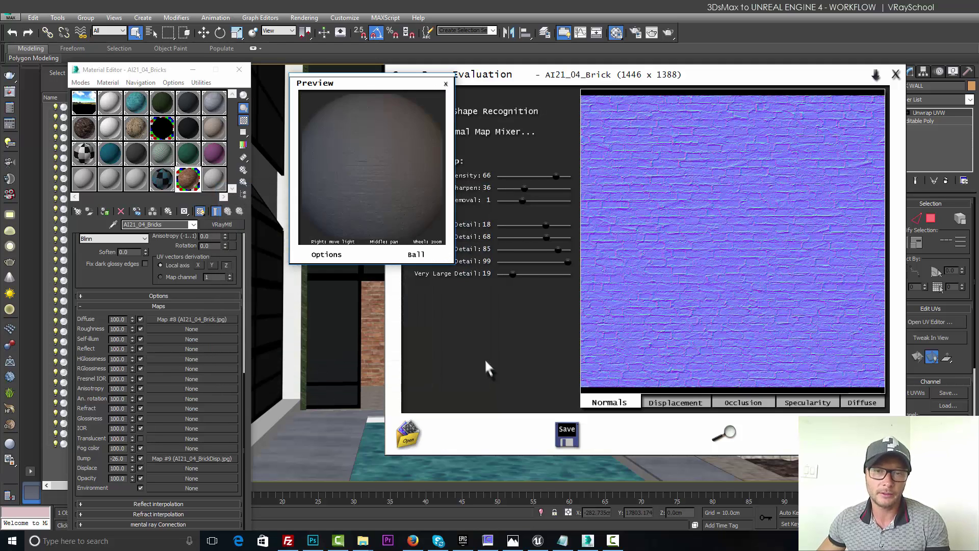
# Replace the bump bitmap with AI21_04_Brick_NRM.jpg at automatic gamma, keeping bump at -26.0
pyautogui.click(203, 459)
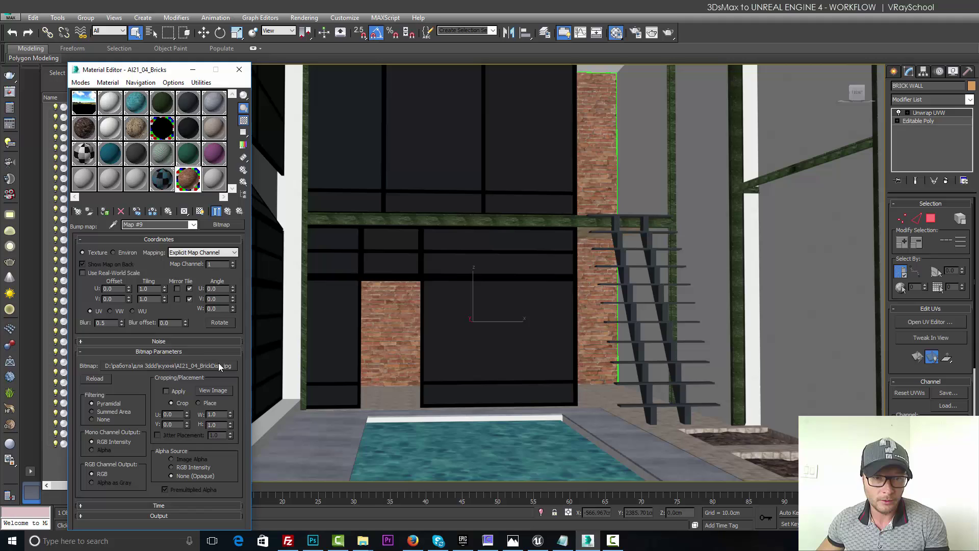
pyautogui.click(216, 365)
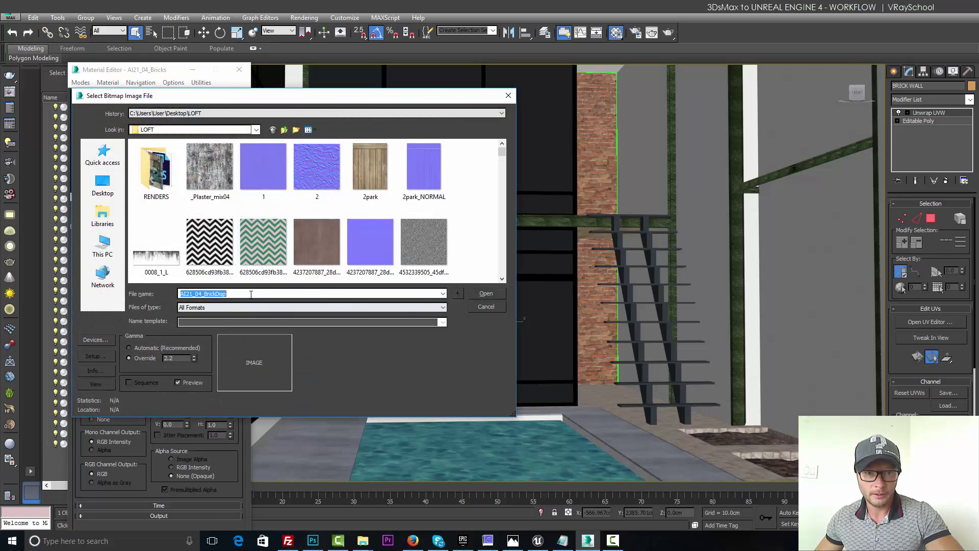
pyautogui.click(239, 294)
pyautogui.press('BackSpace')
pyautogui.press('BackSpace')
pyautogui.press('BackSpace')
pyautogui.press('BackSpace')
pyautogui.press('BackSpace')
pyautogui.press('BackSpace')
pyautogui.press('BackSpace')
pyautogui.press('BackSpace')
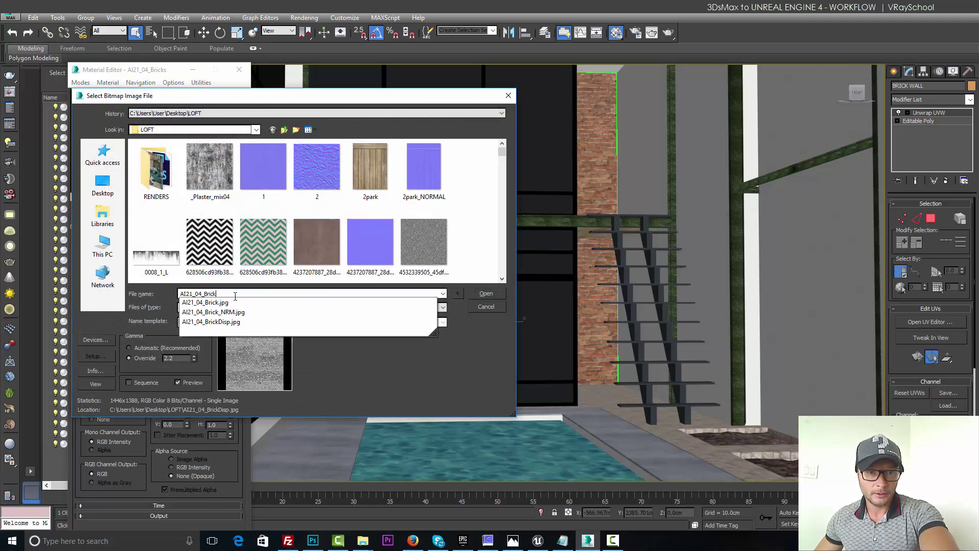
pyautogui.click(266, 312)
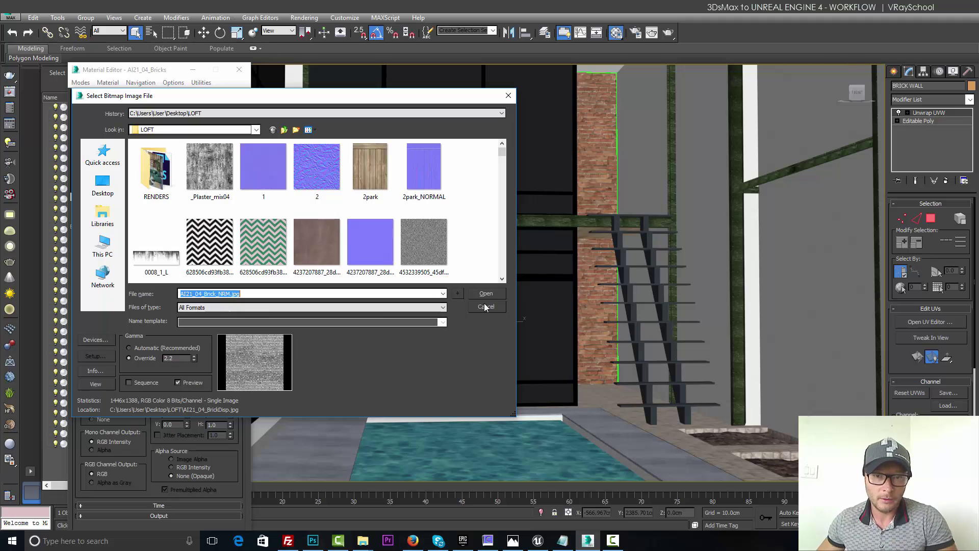
pyautogui.click(143, 347)
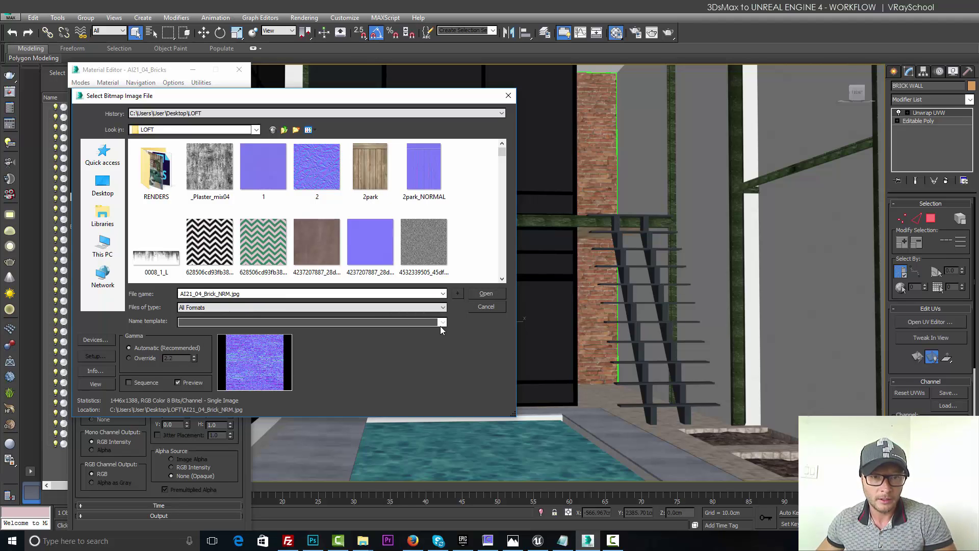
pyautogui.click(497, 293)
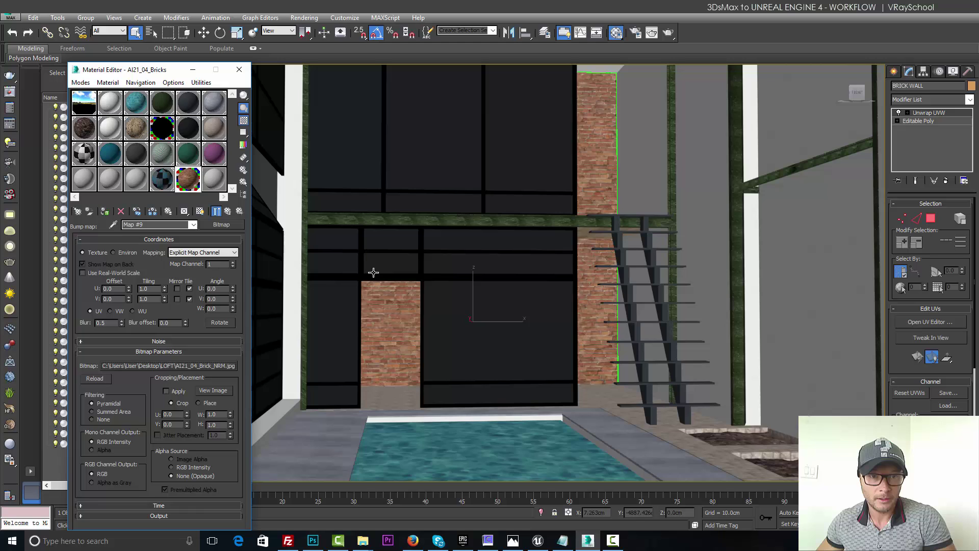
pyautogui.click(239, 211)
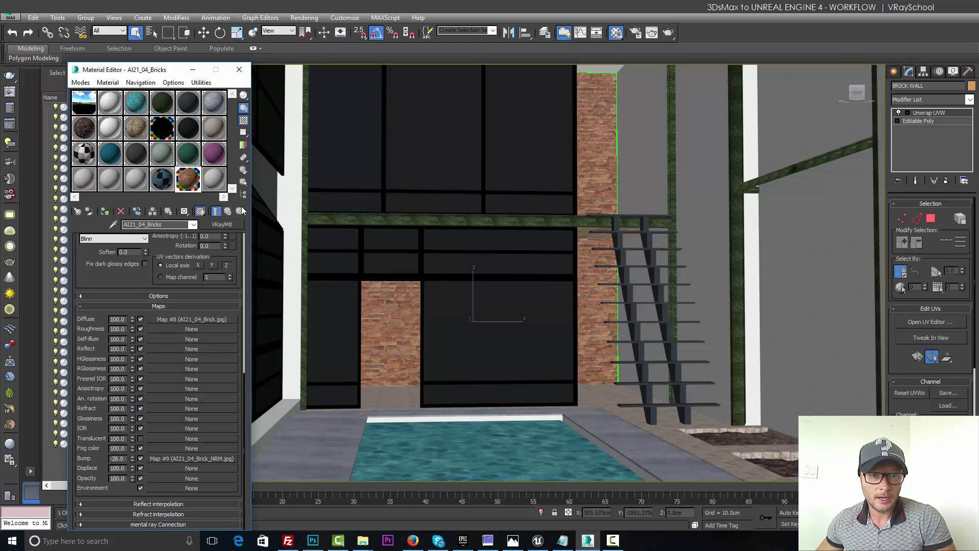
# Run the AK VRay-to-standard script, then pick the brick wall's Standardmaterial into the editor
pyautogui.click(382, 18)
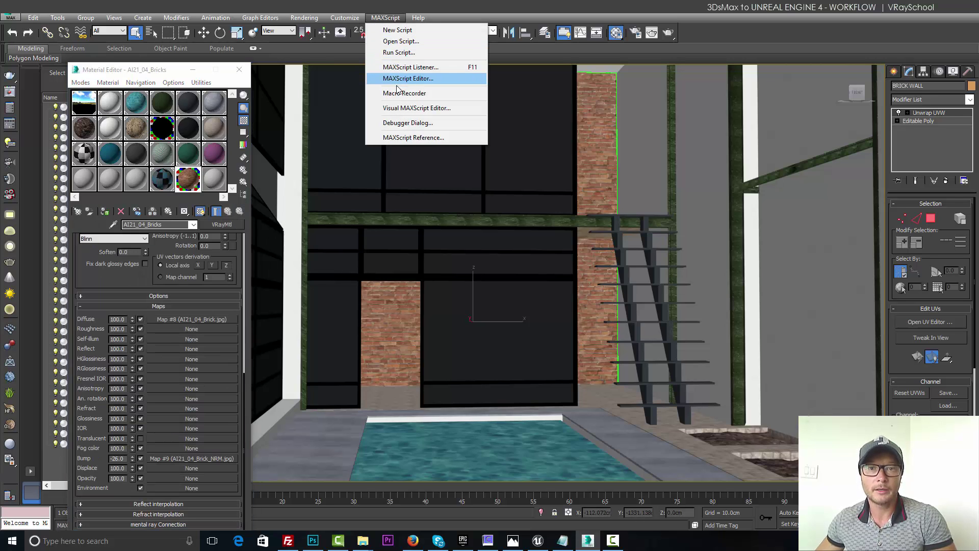
pyautogui.moveTo(357, 20)
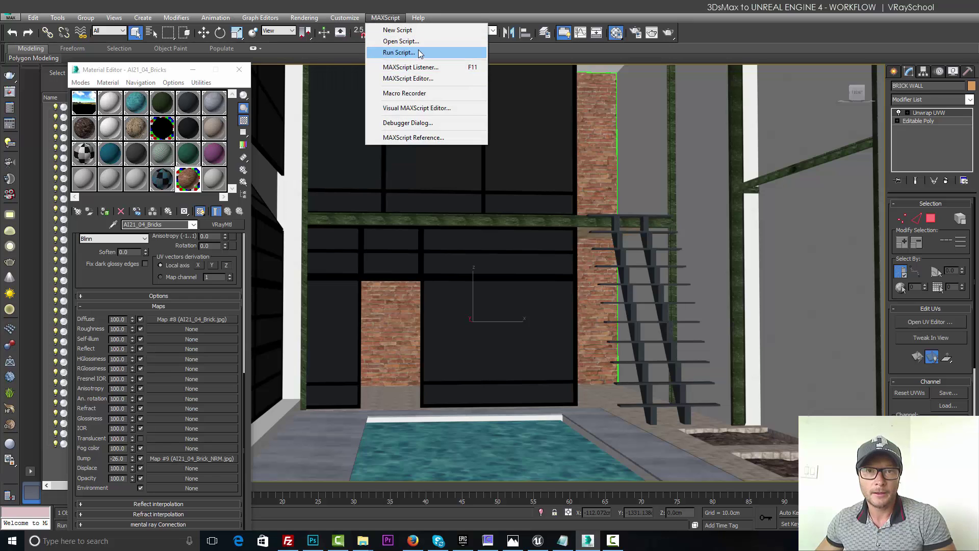
pyautogui.click(421, 52)
pyautogui.doubleClick(84, 100)
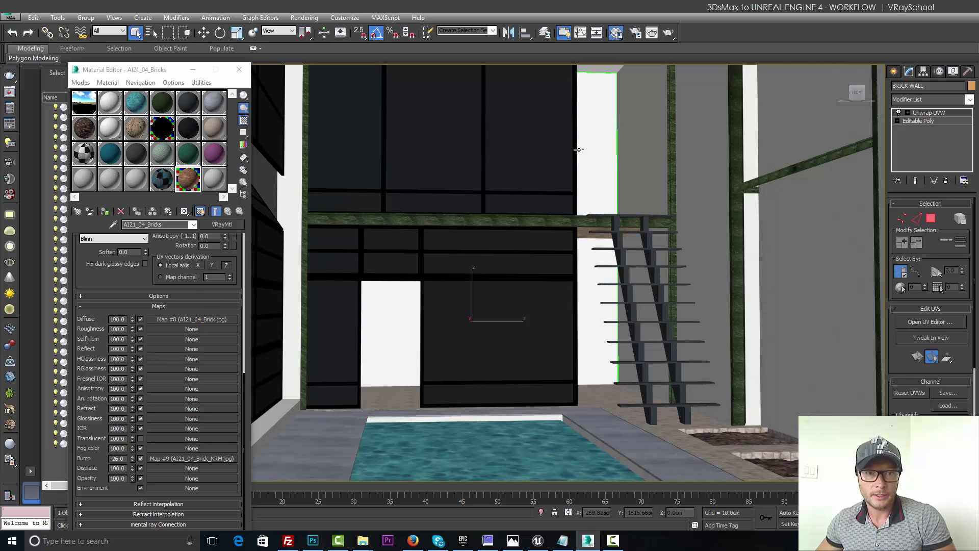
pyautogui.click(113, 224)
pyautogui.click(582, 105)
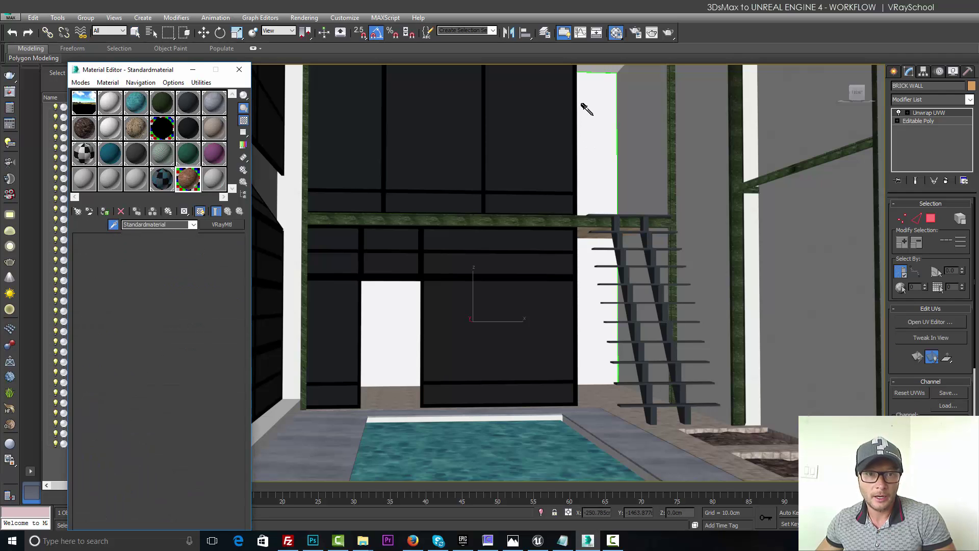
# Show the Standardmaterial shaded in the viewport and instance its Diffuse map into Bump
pyautogui.click(200, 211)
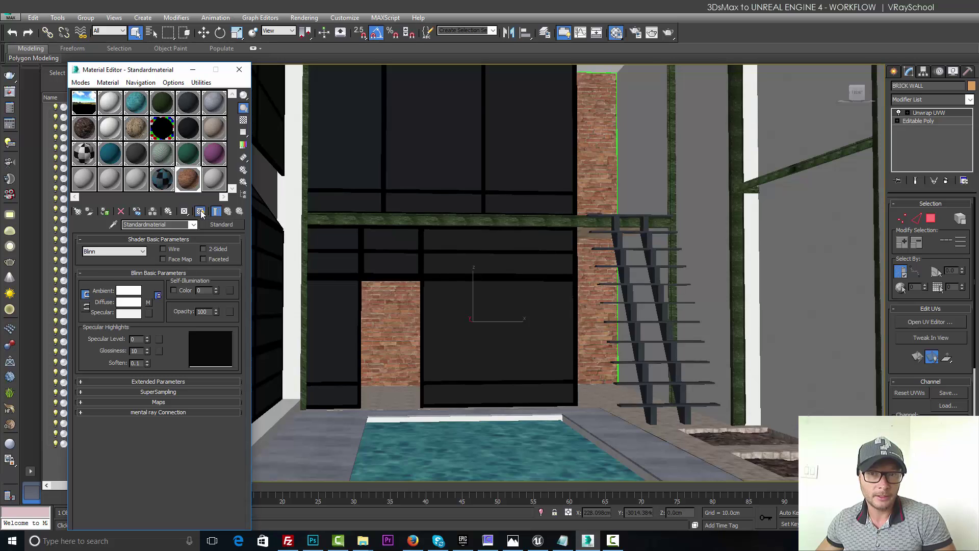
pyautogui.click(113, 402)
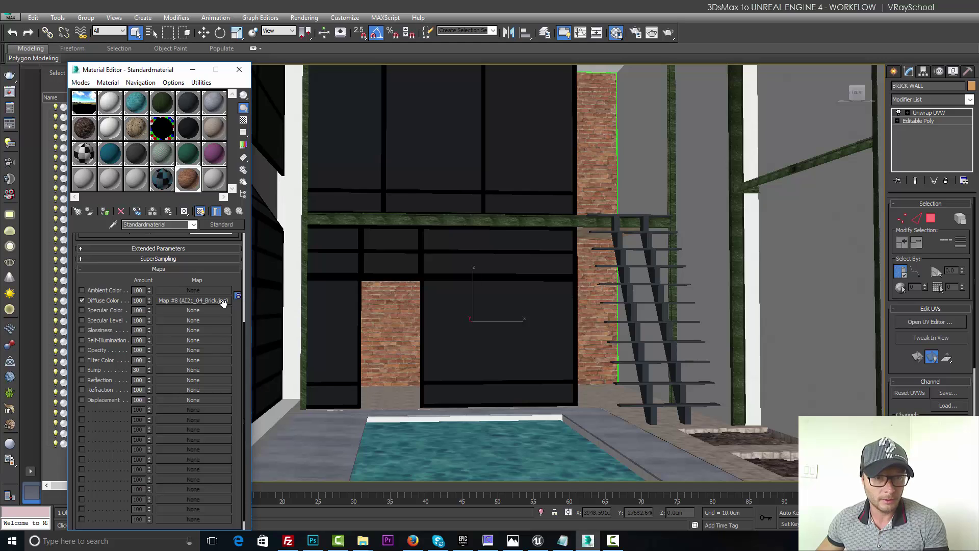
pyautogui.moveTo(223, 303); pyautogui.dragTo(177, 369)
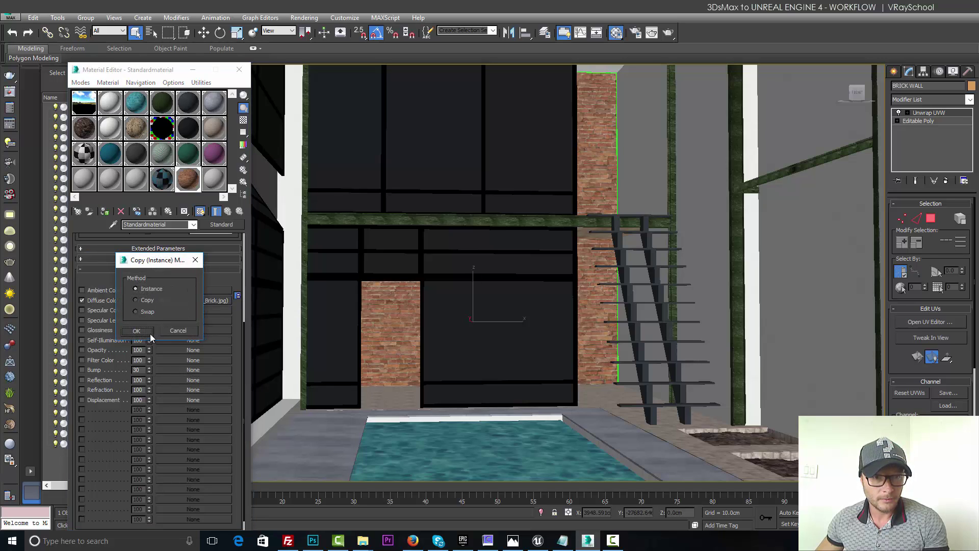
pyautogui.click(136, 331)
# Swap the Bump bitmap for AI21_04_Brick_NRM.jpg and return to the brick Standardmaterial
pyautogui.click(211, 369)
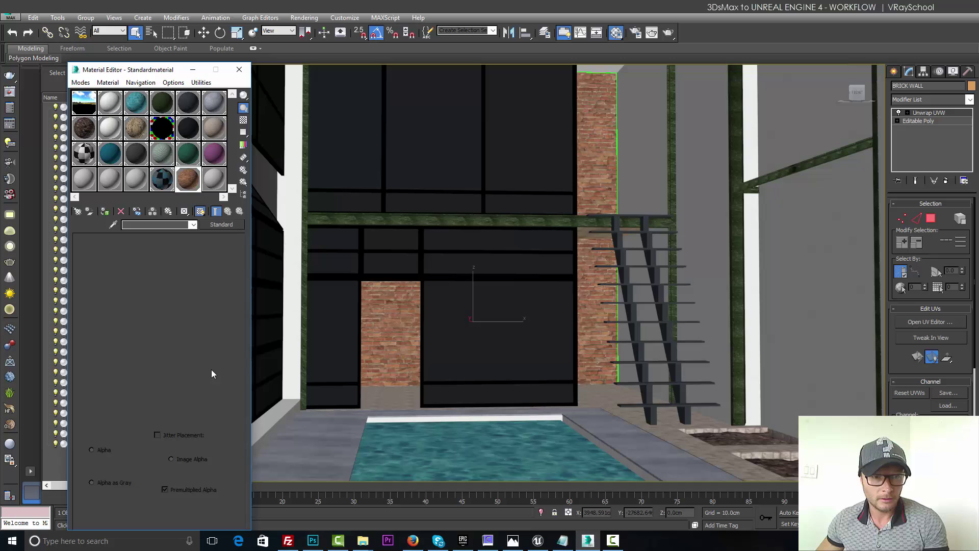
pyautogui.click(199, 365)
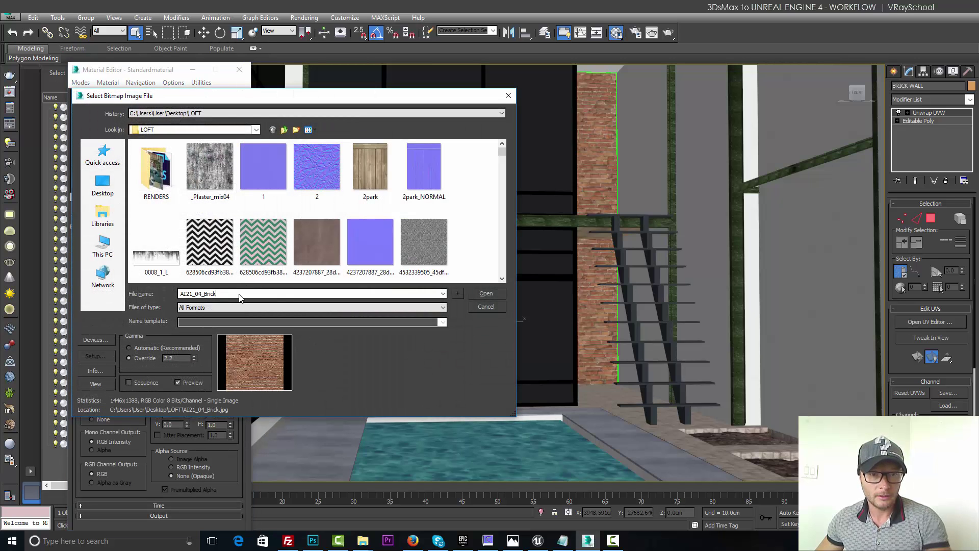
pyautogui.click(240, 313)
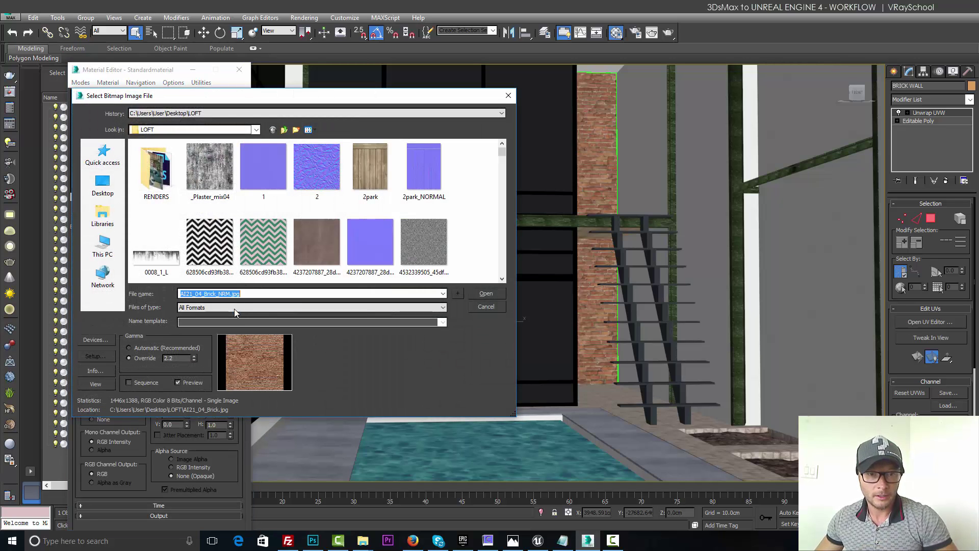
pyautogui.click(482, 296)
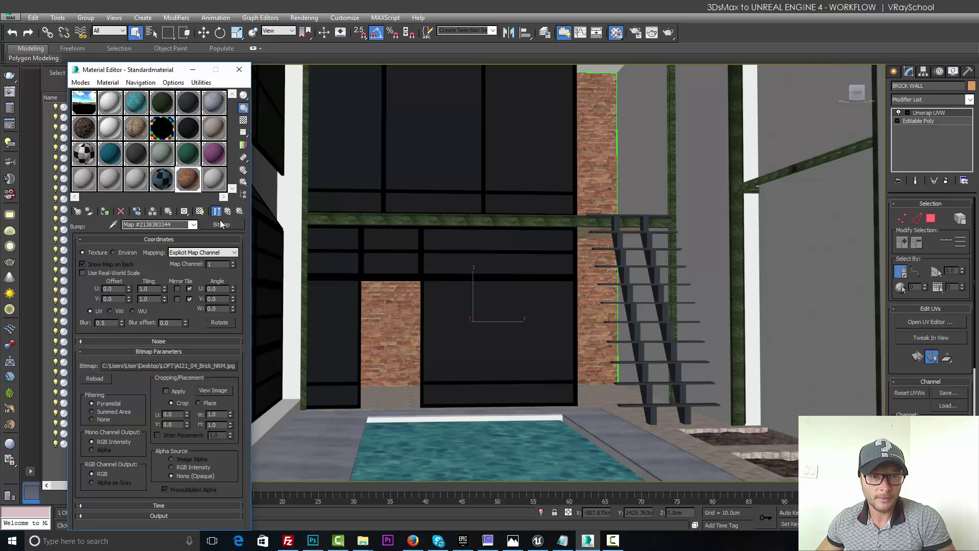
pyautogui.click(228, 211)
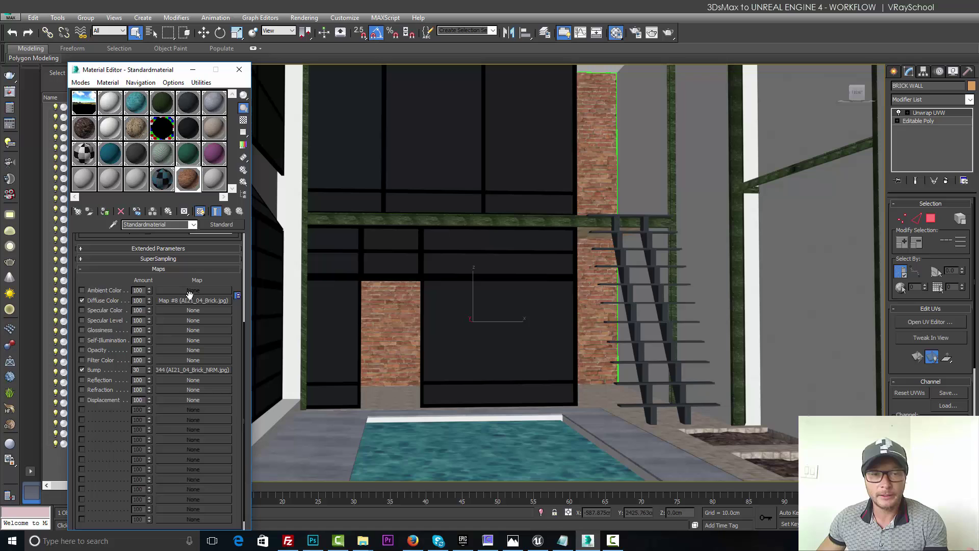
pyautogui.click(162, 181)
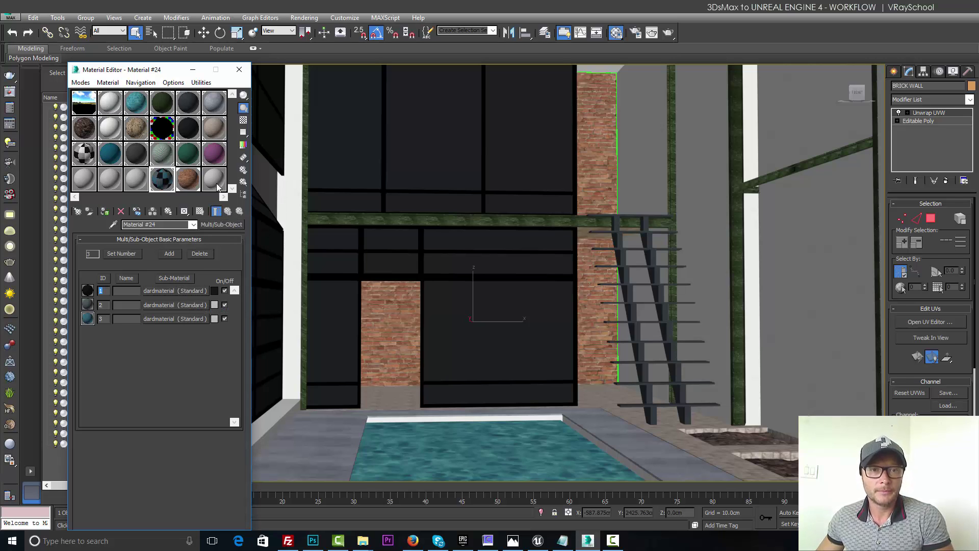
pyautogui.click(179, 184)
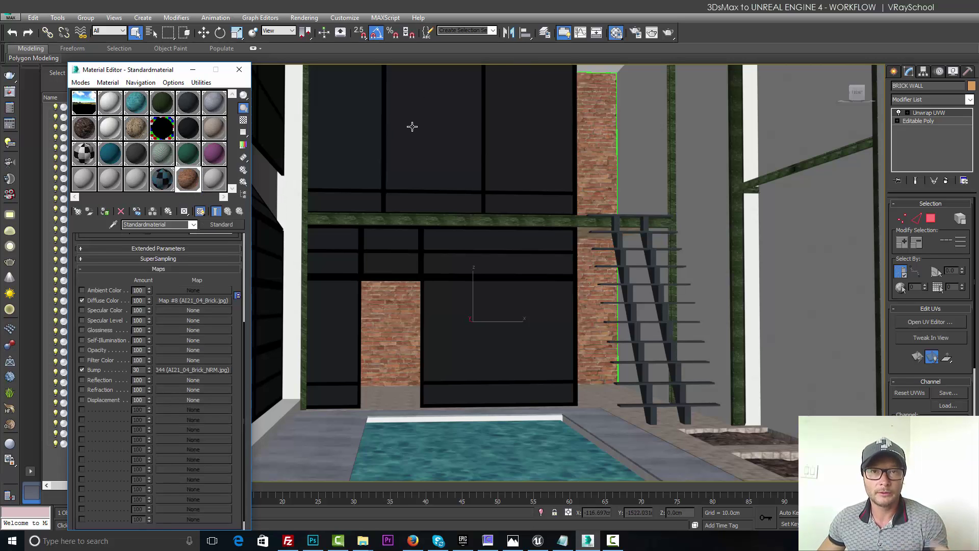
# Export the selected brick wall as a BRICK WALL FBX file
pyautogui.click(10, 17)
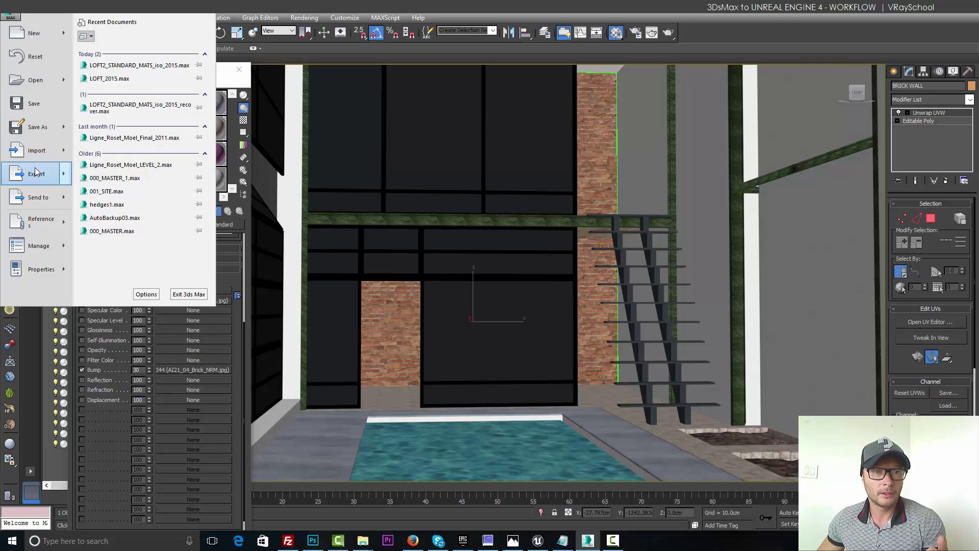
pyautogui.moveTo(36, 170)
pyautogui.click(152, 93)
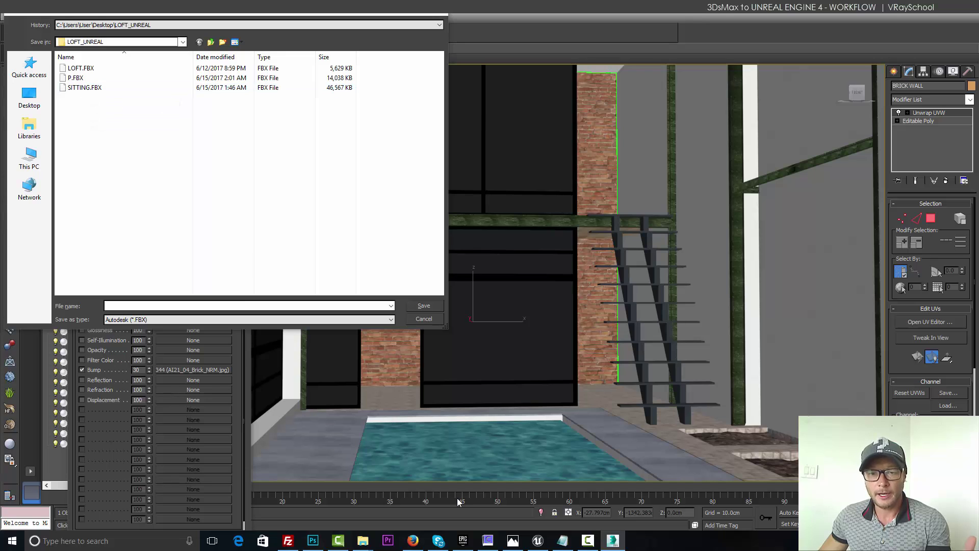
pyautogui.click(136, 304)
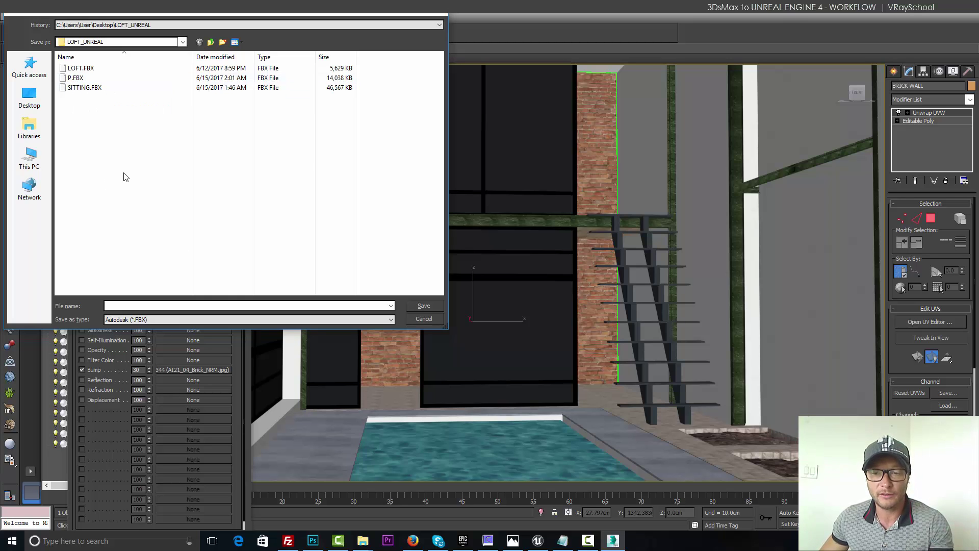
pyautogui.click(123, 305)
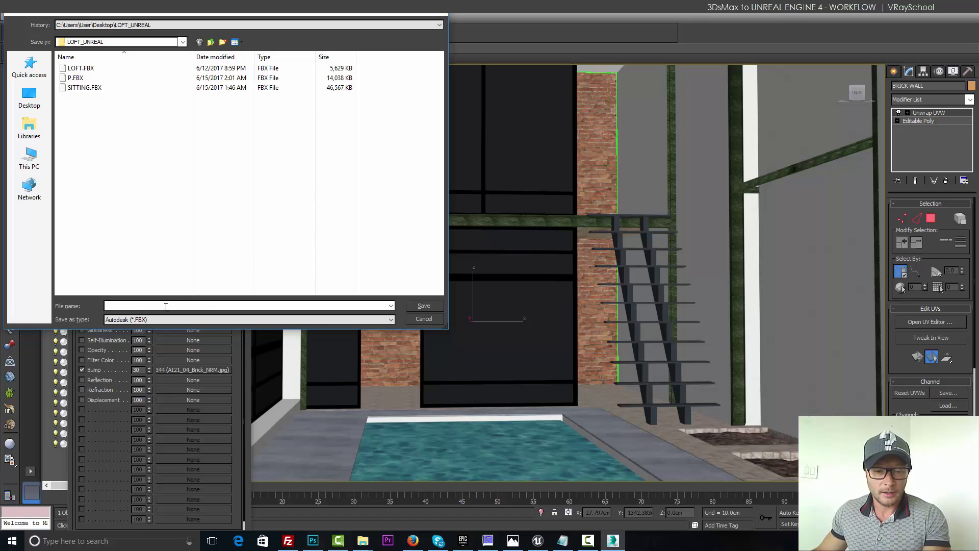
pyautogui.write('CK WALL')
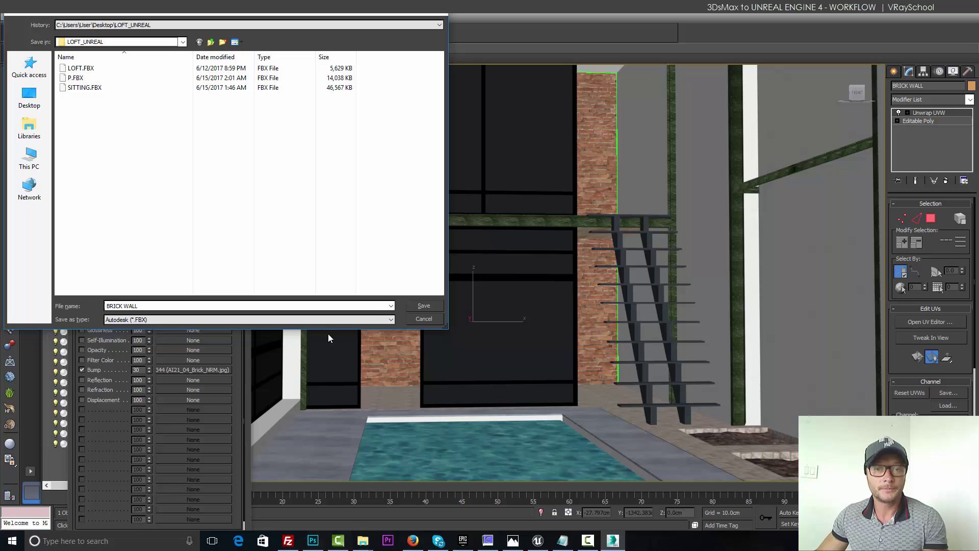
pyautogui.click(426, 305)
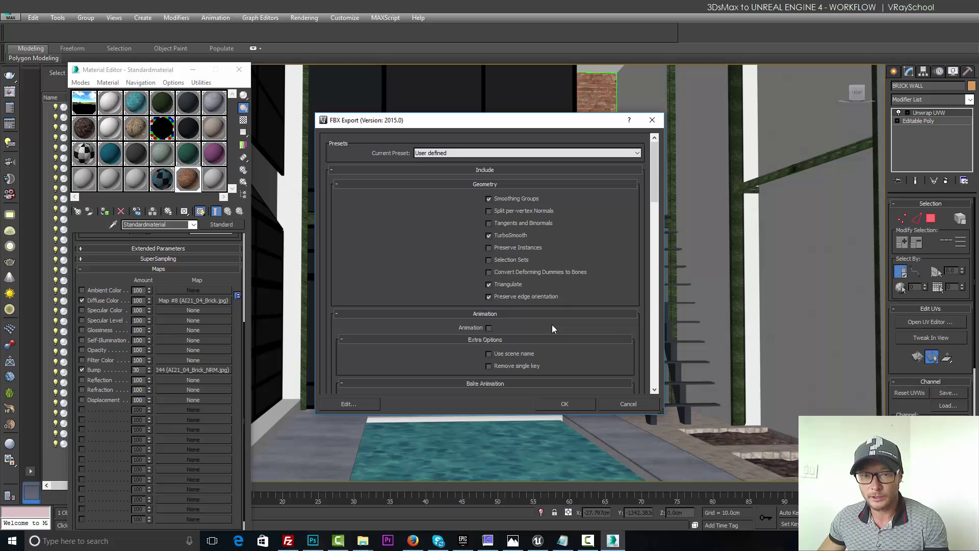
# Review the FBX options (Smoothing Groups, Triangulate, Y-up) and run the export
pyautogui.moveTo(658, 191); pyautogui.dragTo(634, 344)
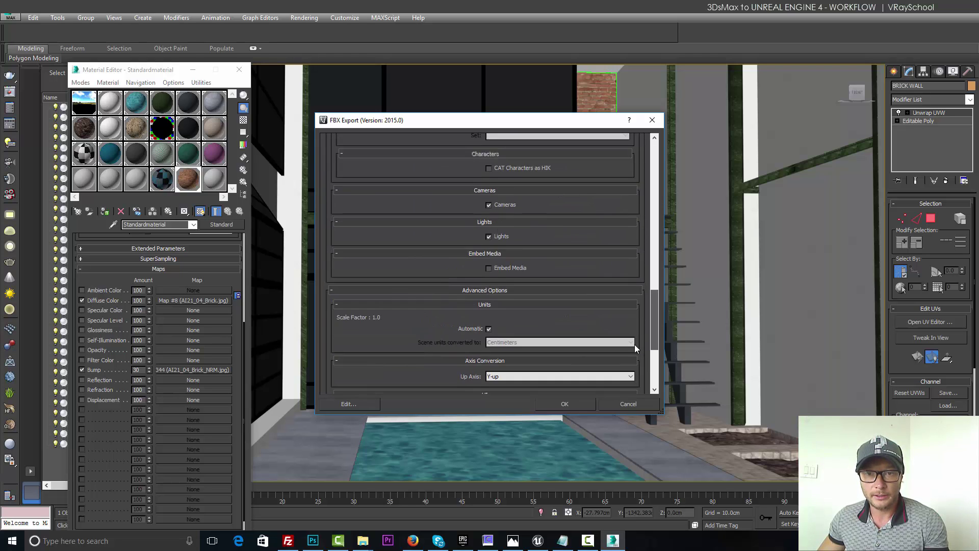
pyautogui.scroll(5, 634, 344)
pyautogui.click(575, 402)
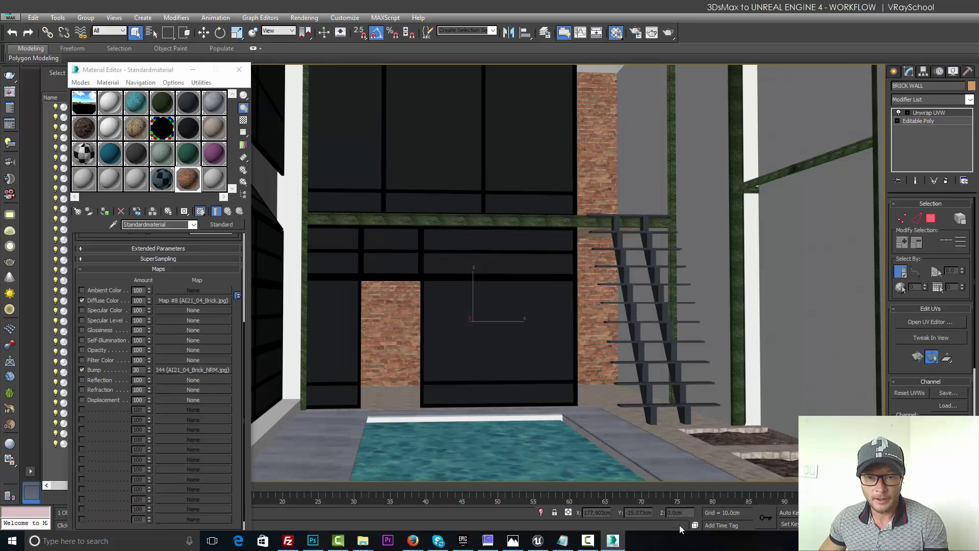
# Import BRICK WALL.FBX into FirstPersonBP with Combine Meshes left unchecked
pyautogui.click(537, 540)
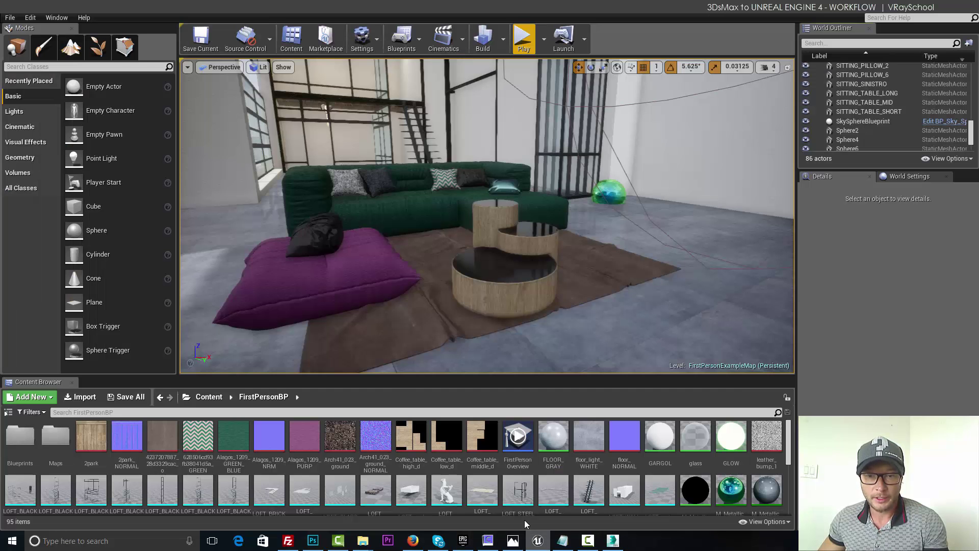
pyautogui.click(82, 398)
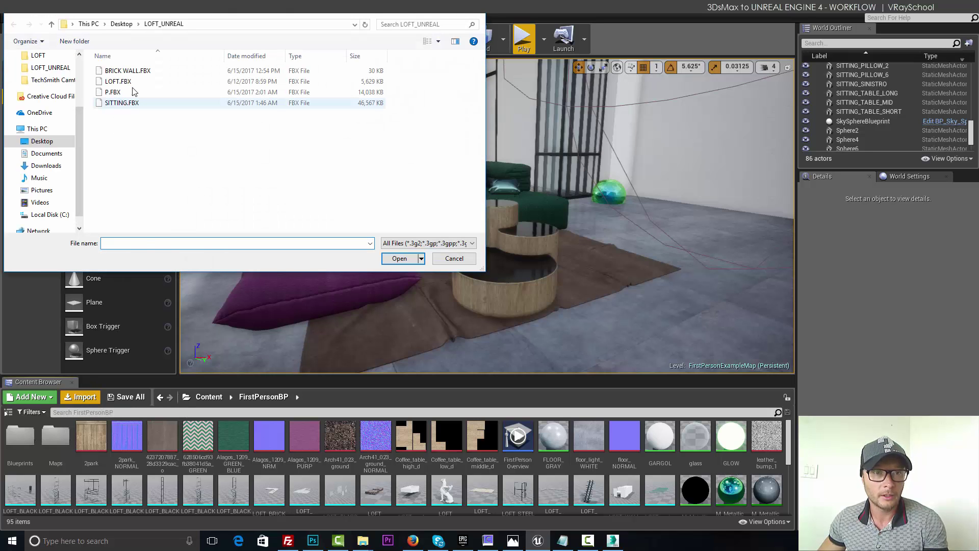
pyautogui.doubleClick(129, 71)
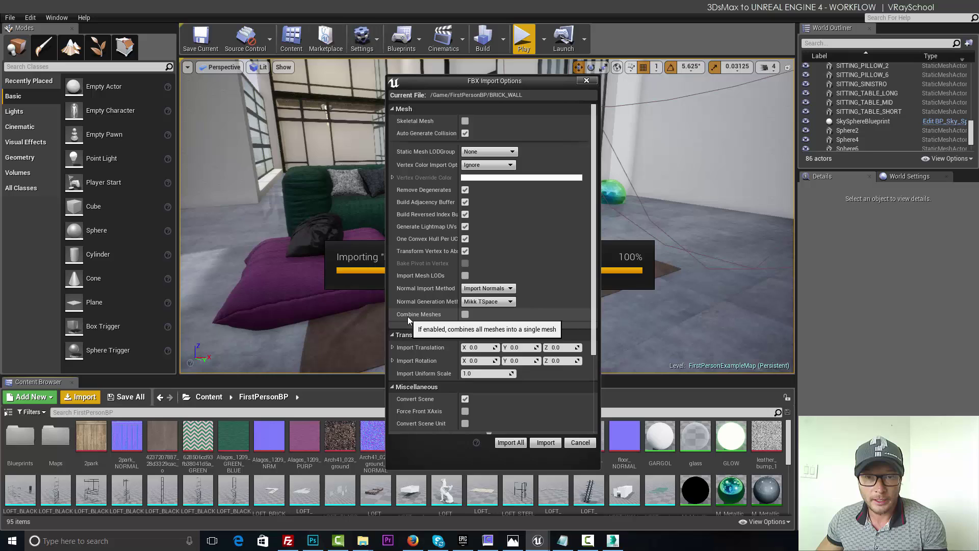
pyautogui.click(466, 315)
pyautogui.click(466, 315)
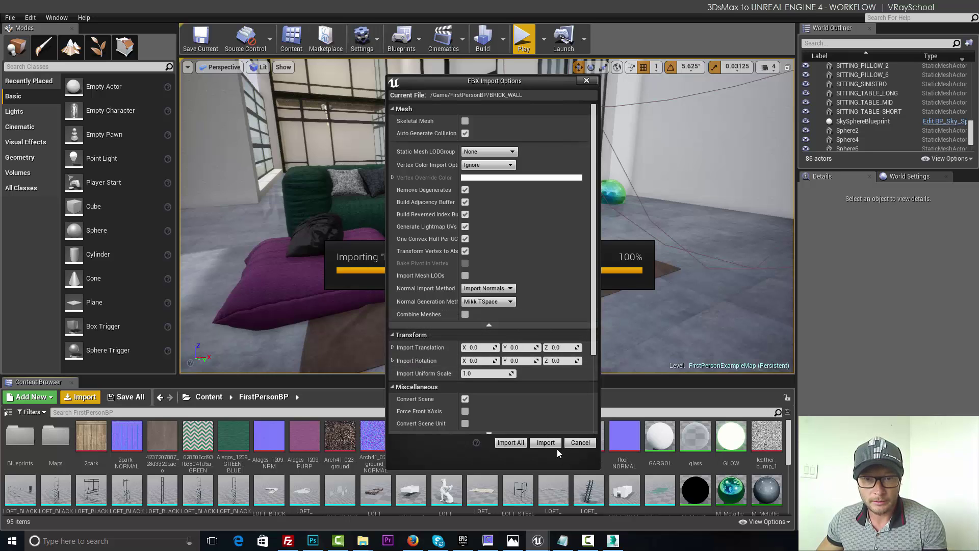
pyautogui.click(510, 443)
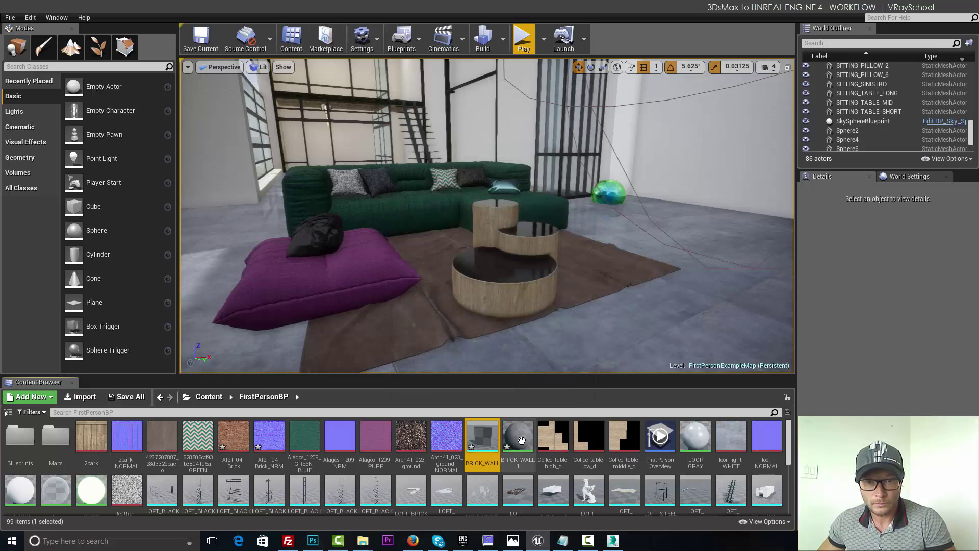
# Inspect the imported BRICK_WALL mesh in its preview window
pyautogui.doubleClick(486, 454)
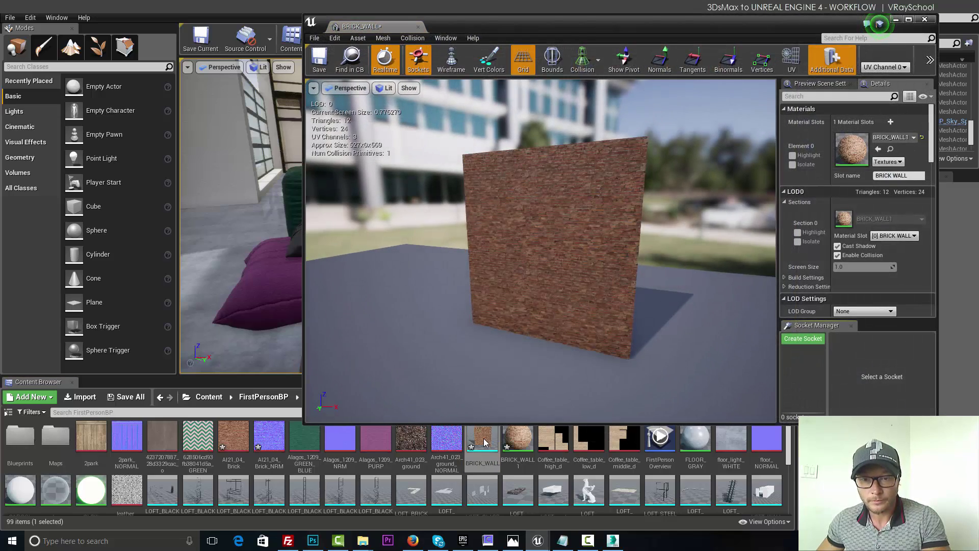
pyautogui.moveTo(507, 231); pyautogui.dragTo(592, 232)
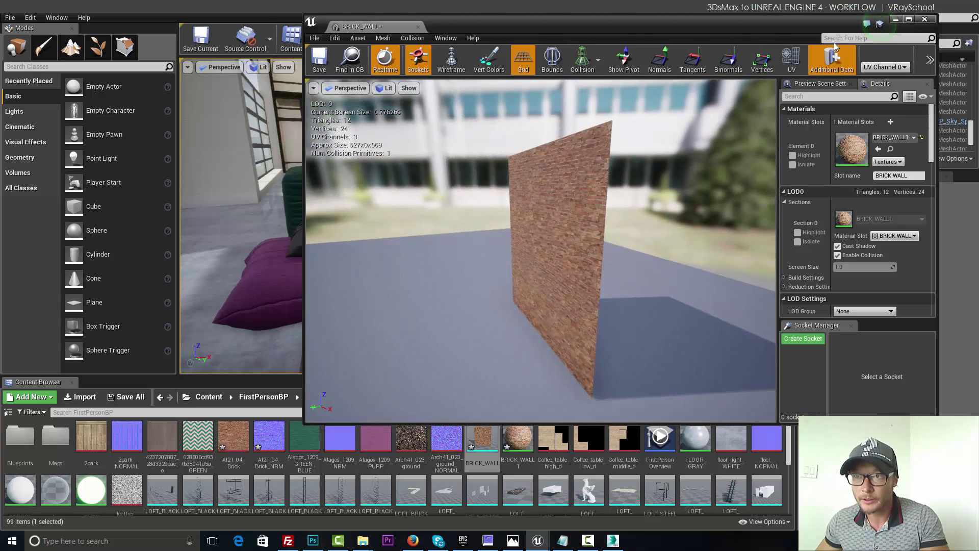
pyautogui.click(924, 19)
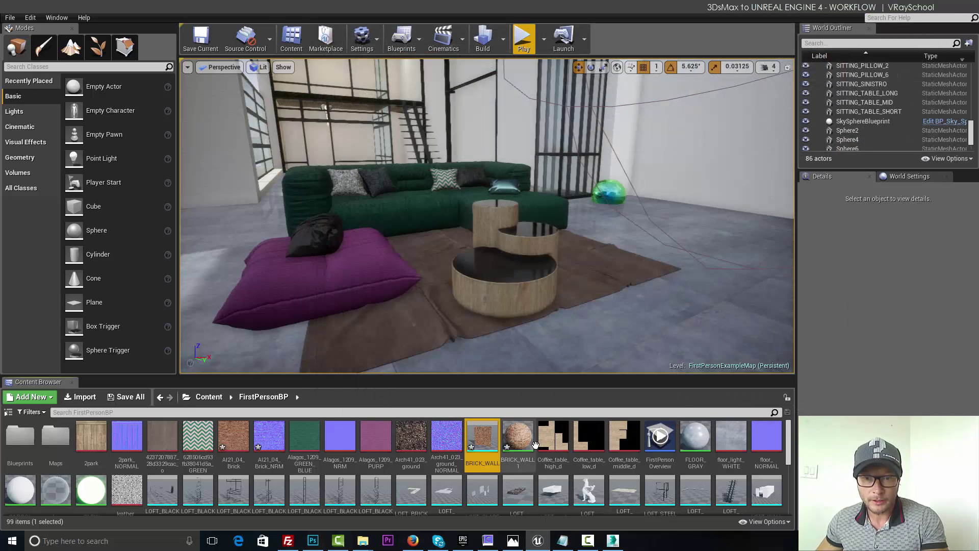
# Place the brick wall in the level behind the sofa and check it from Top view
pyautogui.moveTo(488, 444); pyautogui.dragTo(378, 166)
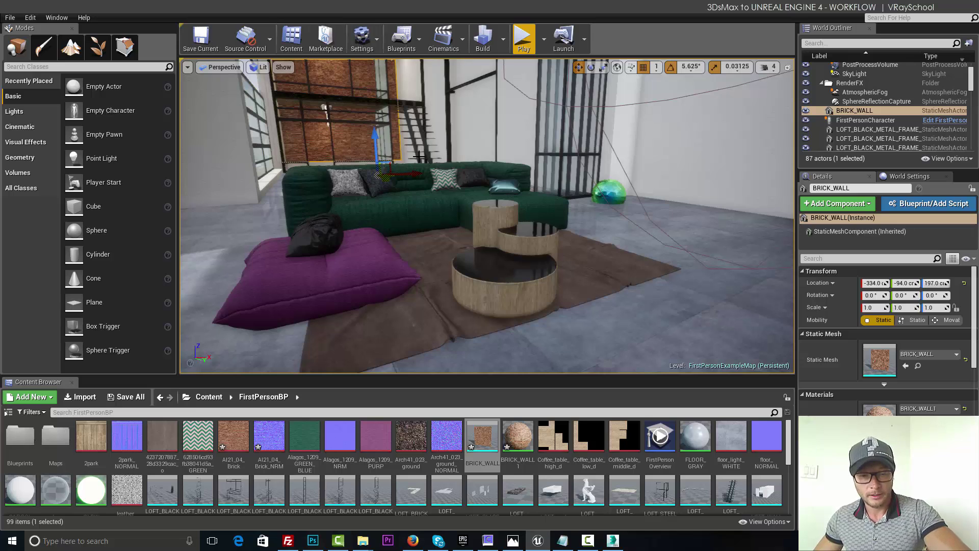
pyautogui.scroll(6, 359, 99)
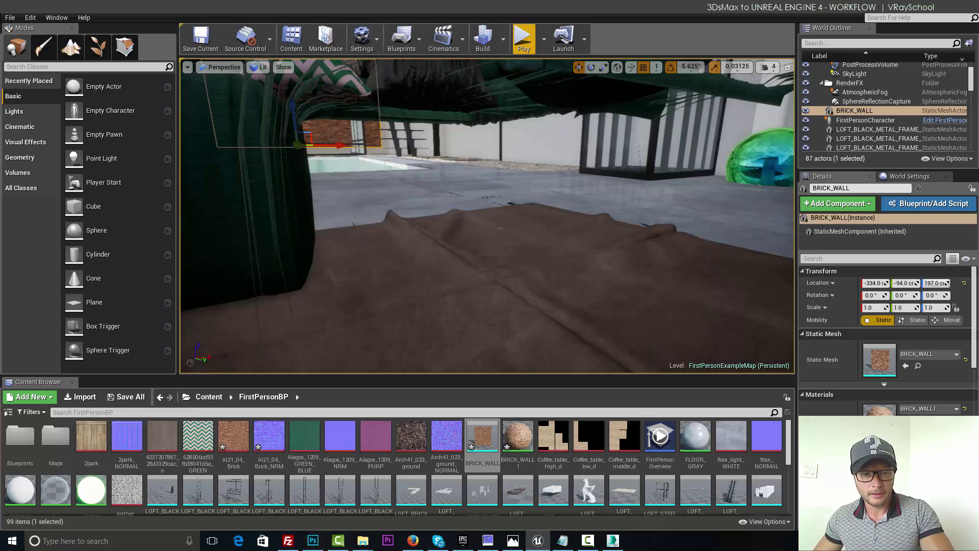
pyautogui.press('f')
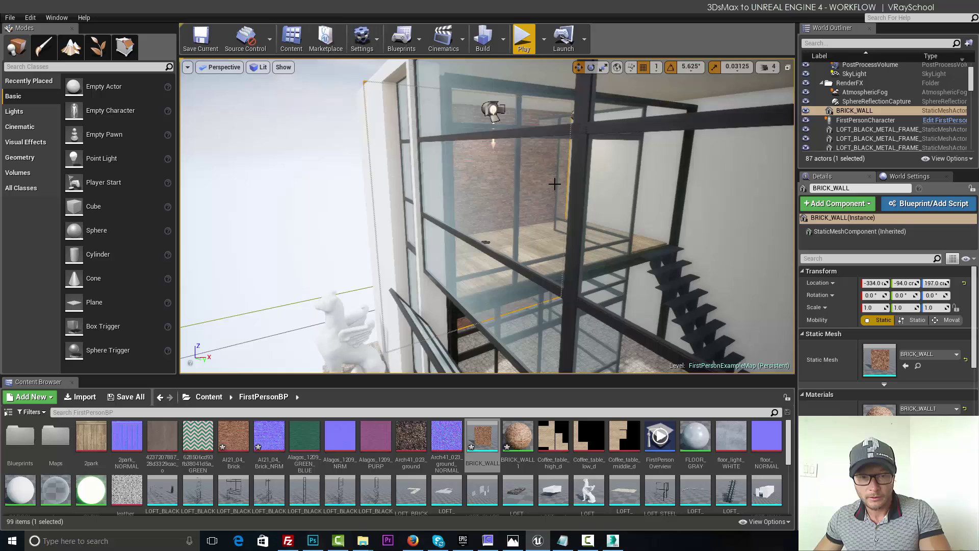
pyautogui.moveTo(358, 99)
pyautogui.keyDown('alt'); pyautogui.mouseDown()
pyautogui.moveTo(408, 97)
pyautogui.moveTo(355, 101)
pyautogui.mouseUp(); pyautogui.keyUp('alt')
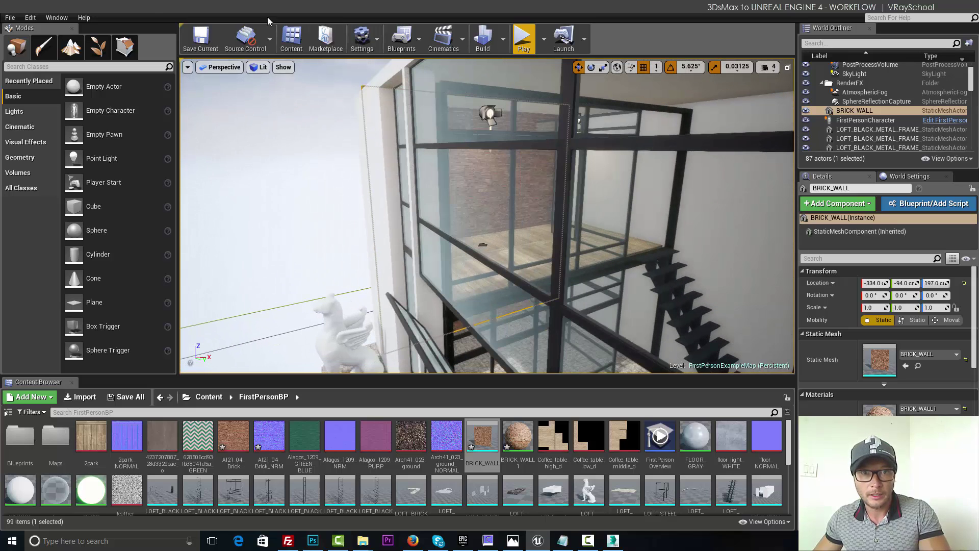
pyautogui.click(218, 68)
pyautogui.click(240, 104)
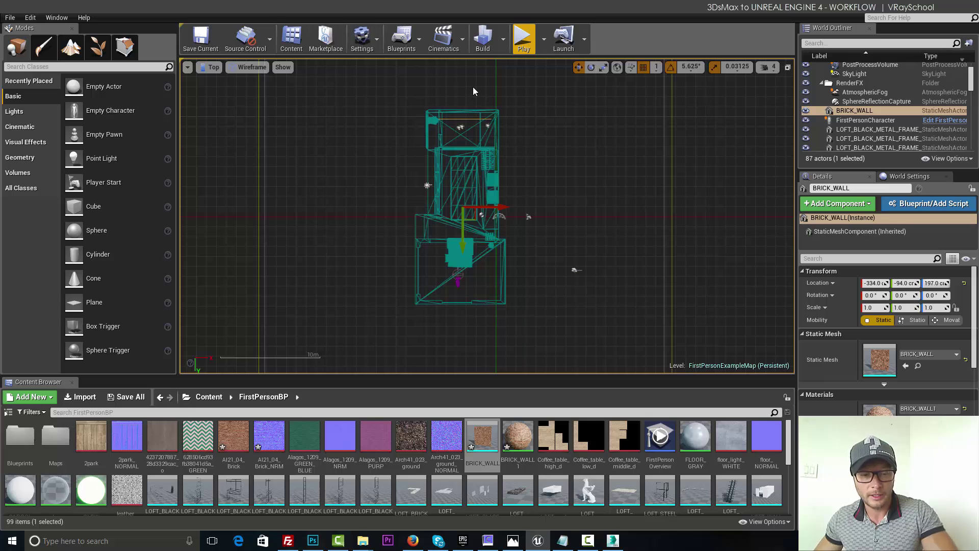
pyautogui.scroll(10, 475, 94)
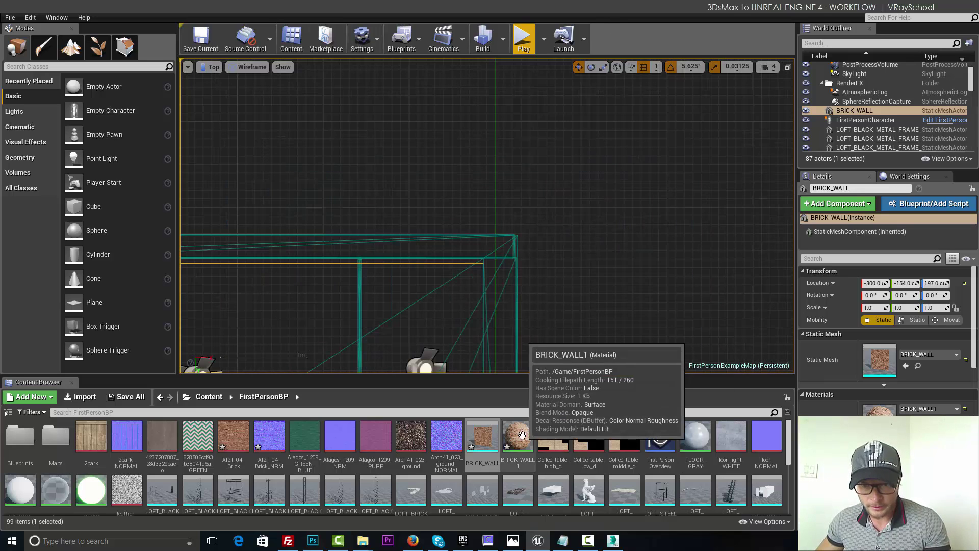
# Select the BRICK_WALL mesh and BRICK_WALL1 material and delete them
pyautogui.keyDown('ctrl'); pyautogui.click(517, 438); pyautogui.keyUp('ctrl')
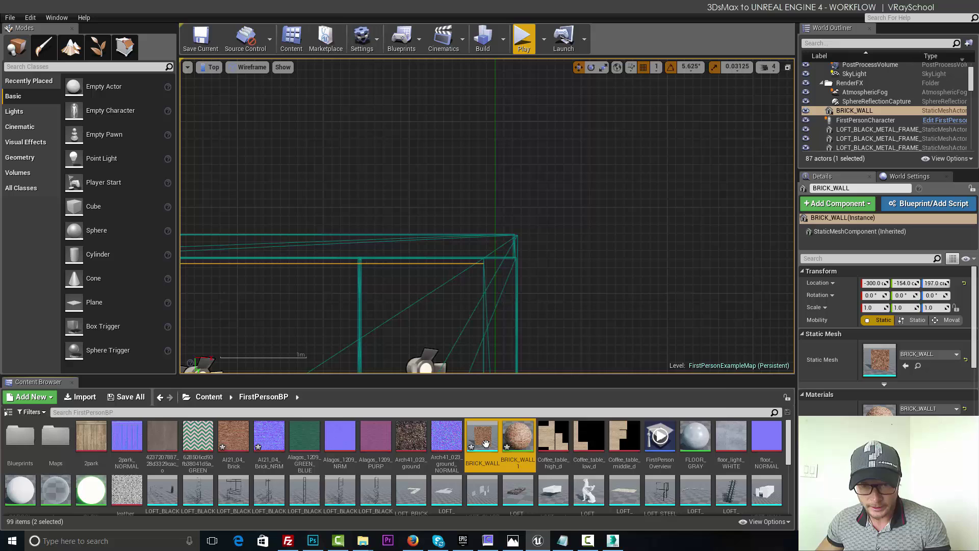
pyautogui.rightClick(486, 443)
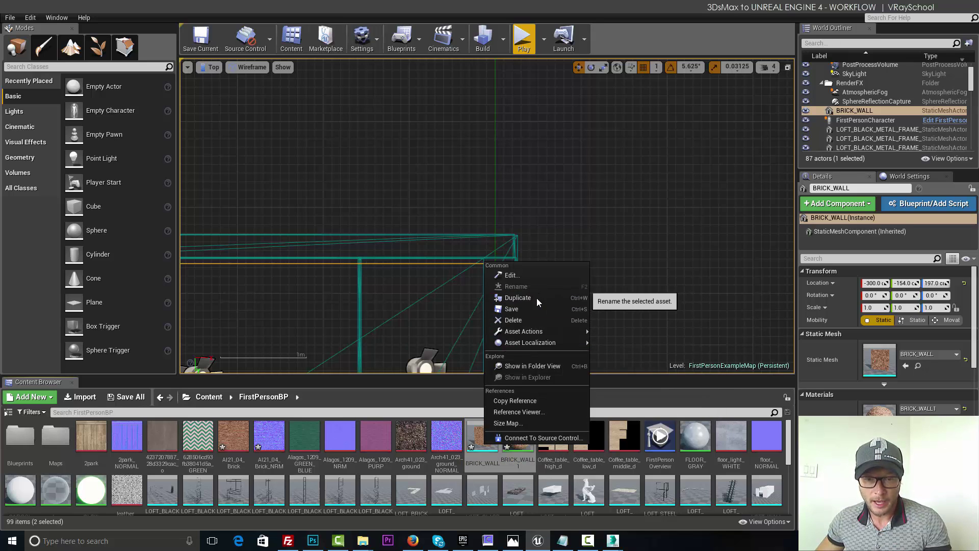
pyautogui.click(533, 319)
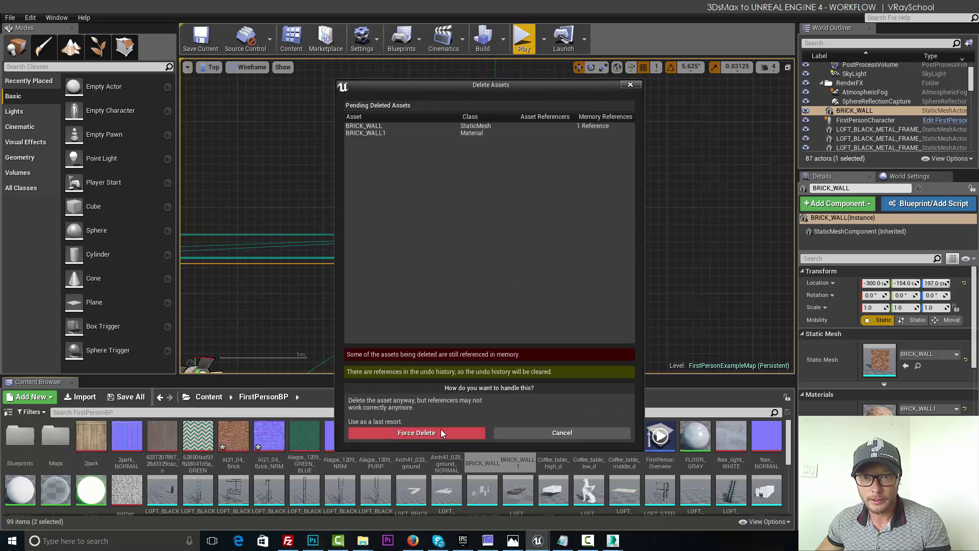
# Force the pending deletion, then centre the brick wall's pivot with Affect Pivot Only
pyautogui.click(464, 435)
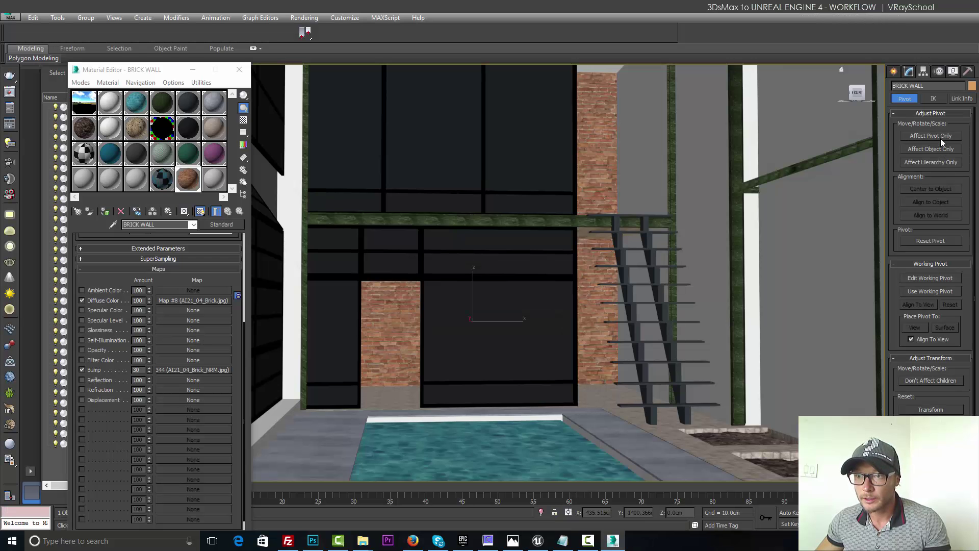
pyautogui.click(940, 137)
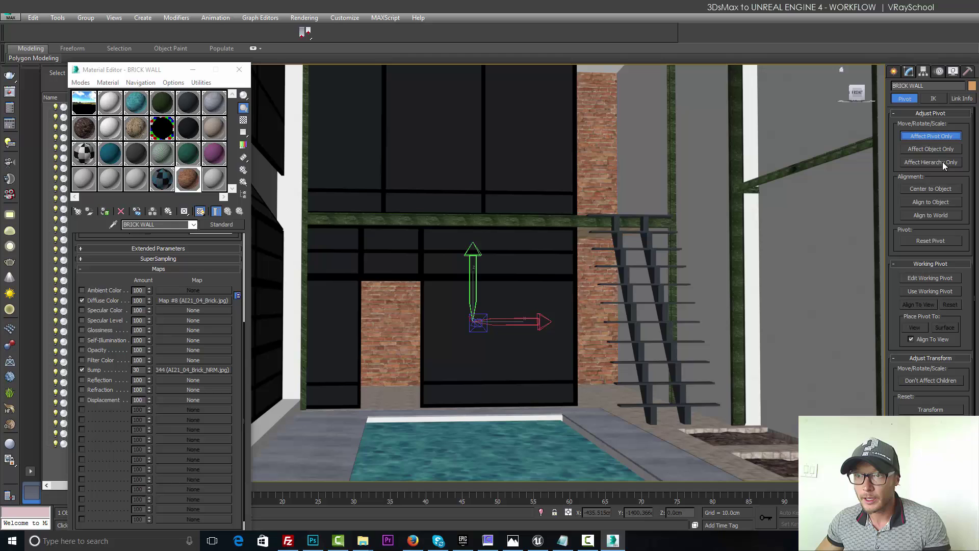
pyautogui.click(938, 188)
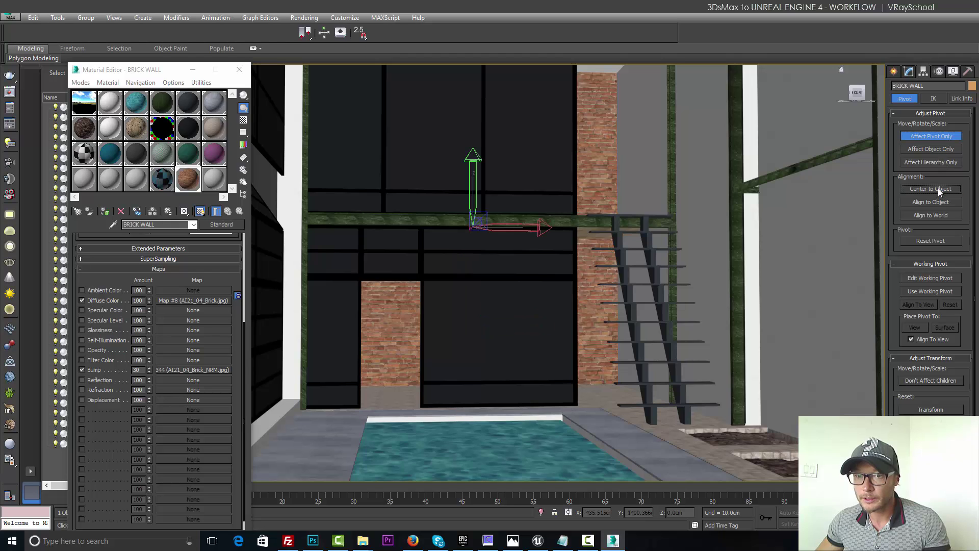
pyautogui.click(938, 135)
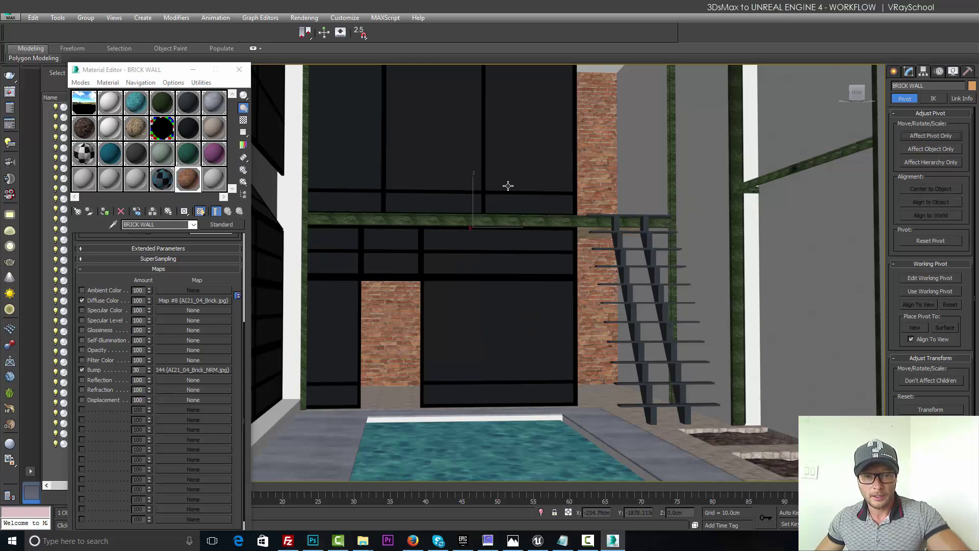
# Move the brick wall to the world origin at X 0, Y 0, Z 0
pyautogui.press('t')
pyautogui.press('z')
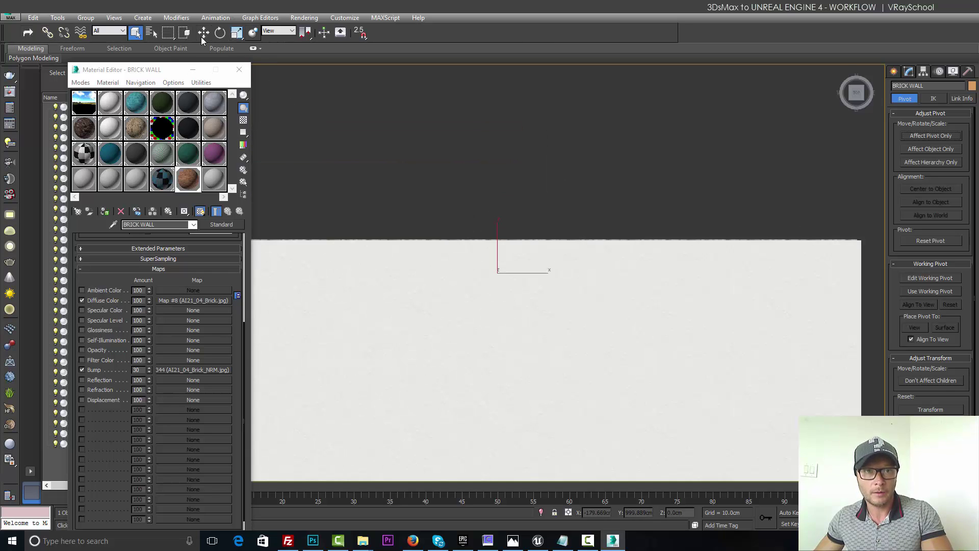
pyautogui.click(204, 35)
pyautogui.press('F12')
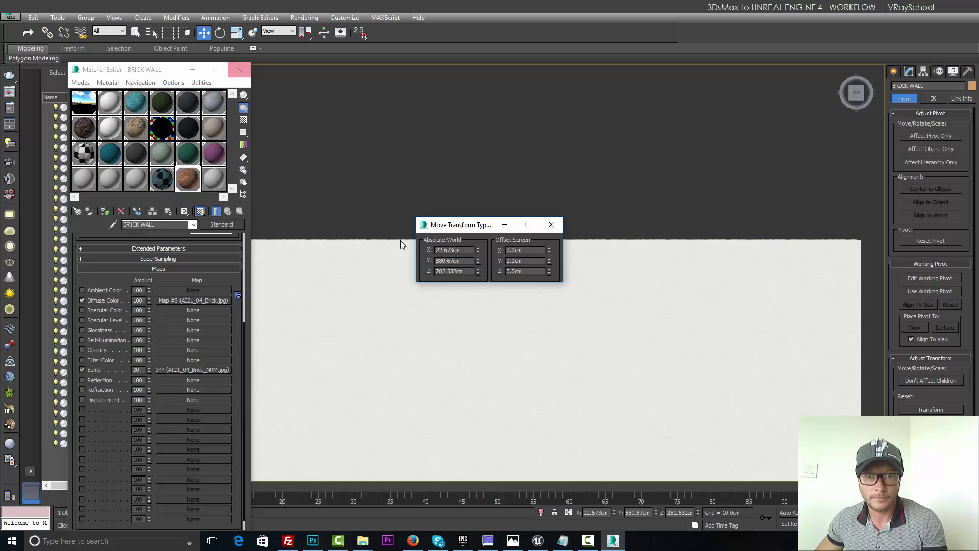
pyautogui.moveTo(455, 253); pyautogui.dragTo(418, 261)
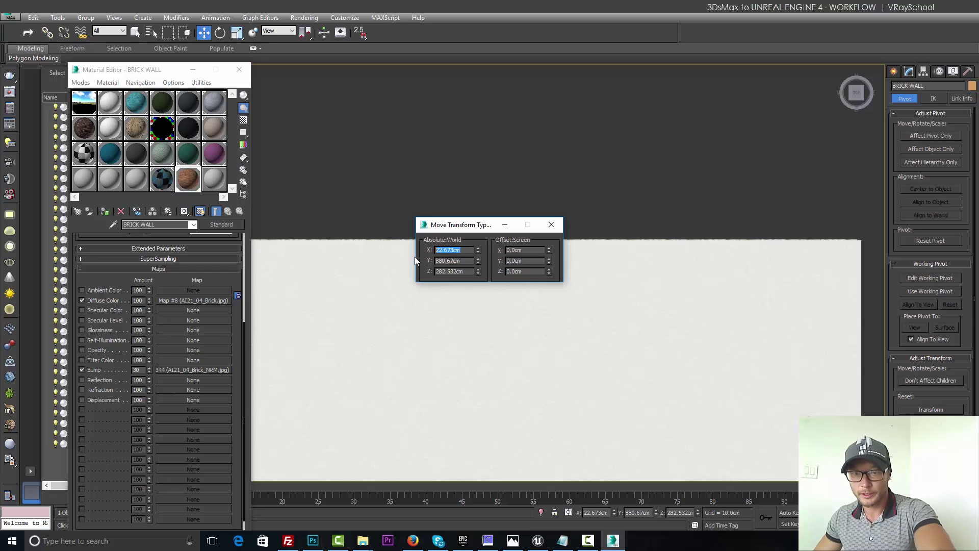
pyautogui.write('0')
pyautogui.press('Return')
pyautogui.moveTo(477, 261); pyautogui.dragTo(432, 272)
pyautogui.write('0')
pyautogui.press('Return')
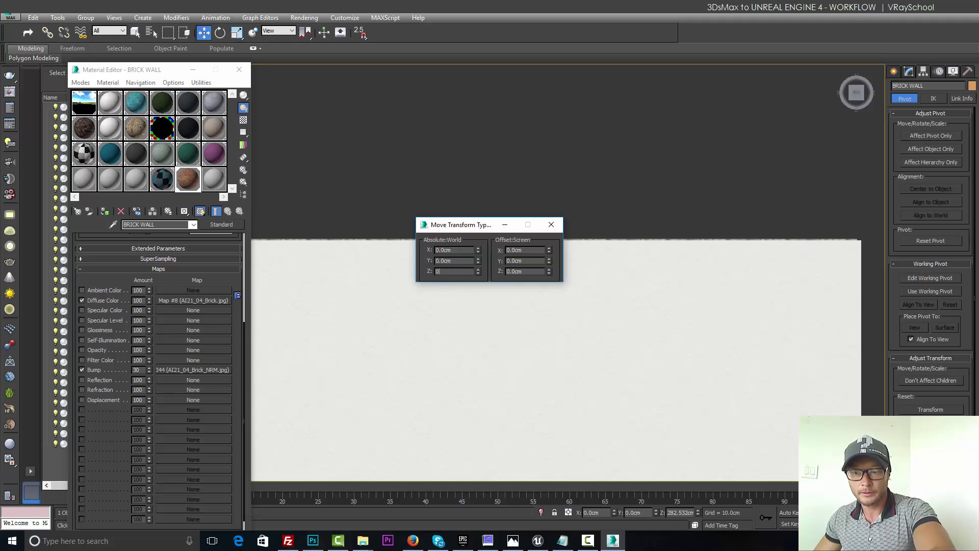
pyautogui.write('0')
pyautogui.press('Return')
pyautogui.click(14, 15)
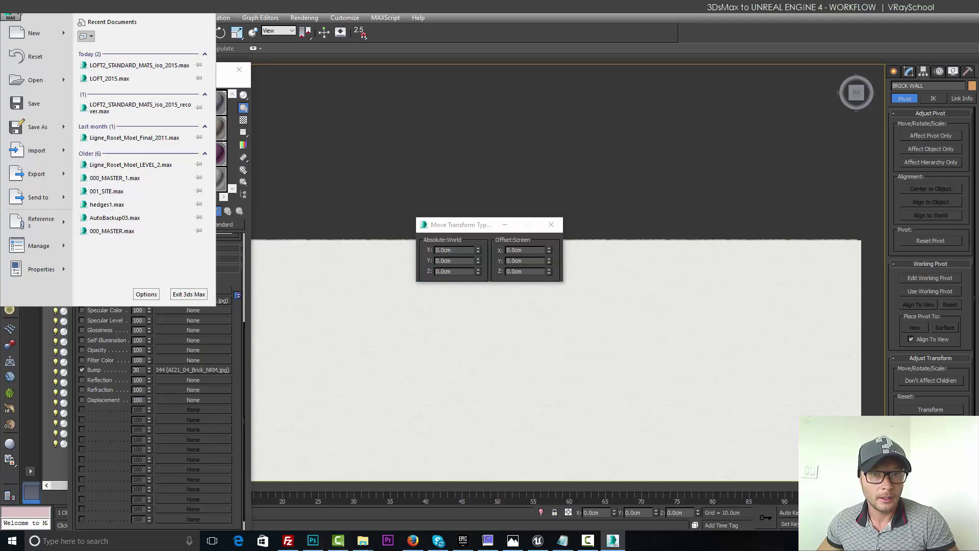
# Export Selected as BRICK WALL.FBX in LOFT_UNREAL, overwriting the old file with default FBX settings
pyautogui.click(14, 15)
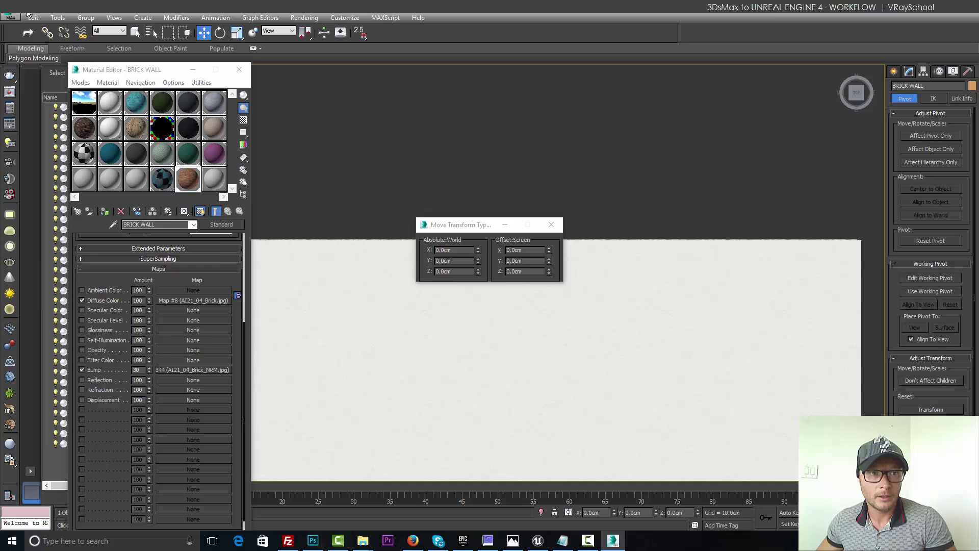
pyautogui.click(11, 16)
pyautogui.moveTo(35, 174)
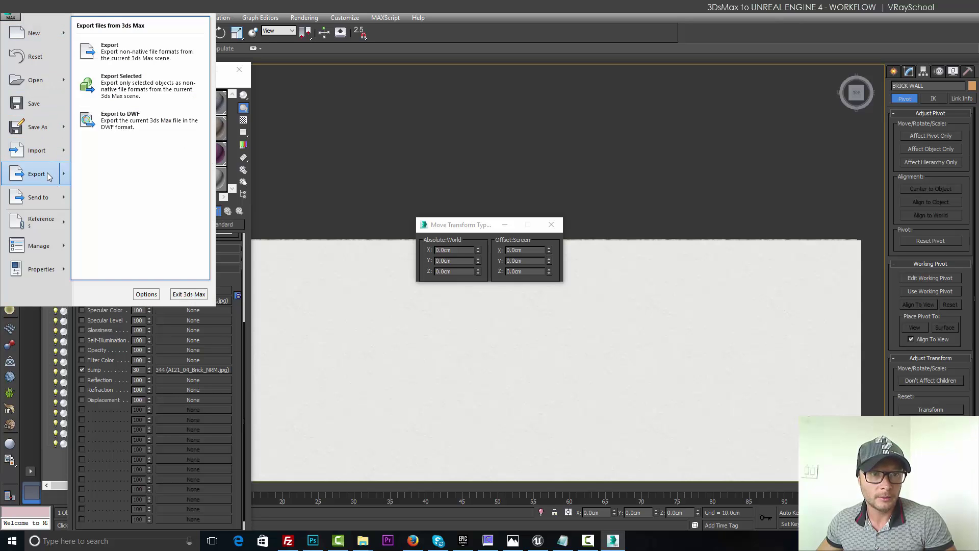
pyautogui.click(145, 77)
pyautogui.click(97, 69)
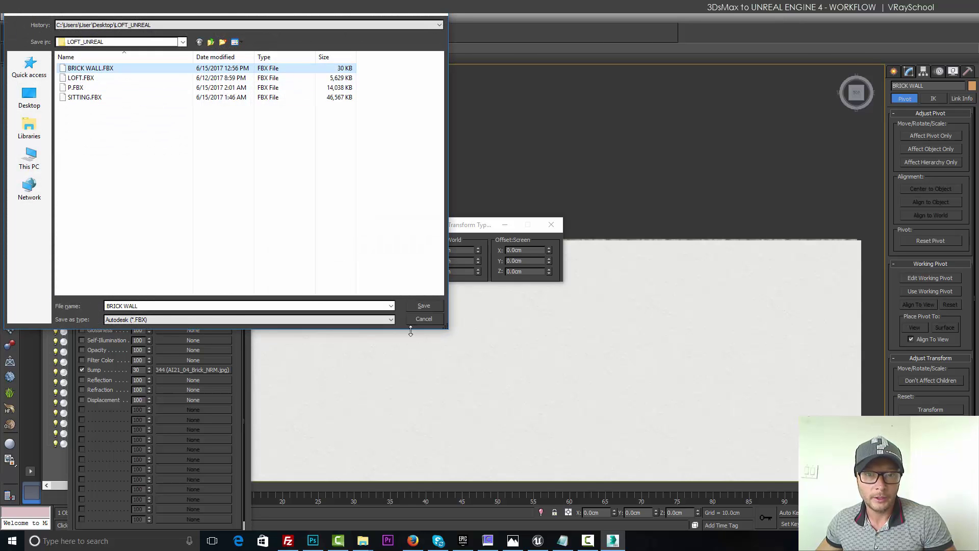
pyautogui.click(430, 305)
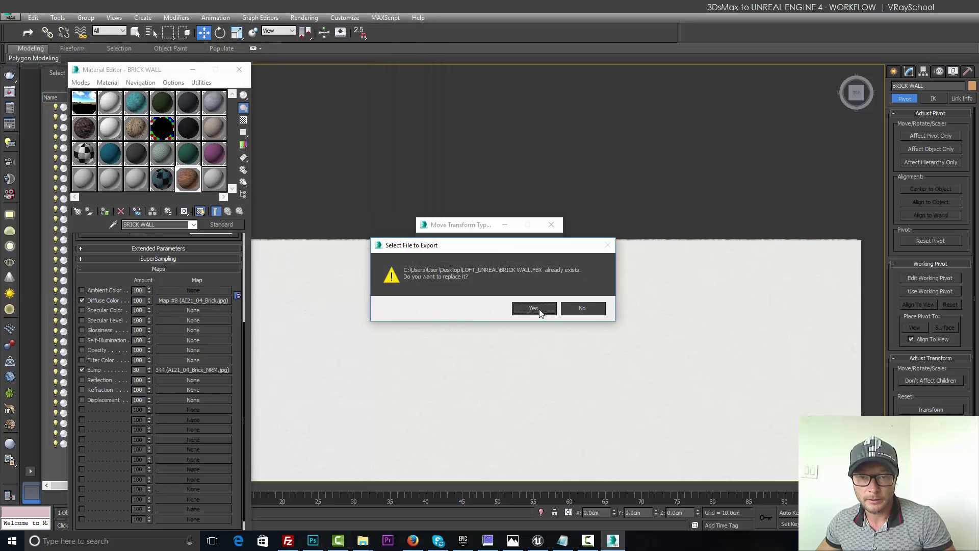
pyautogui.click(534, 308)
pyautogui.click(571, 403)
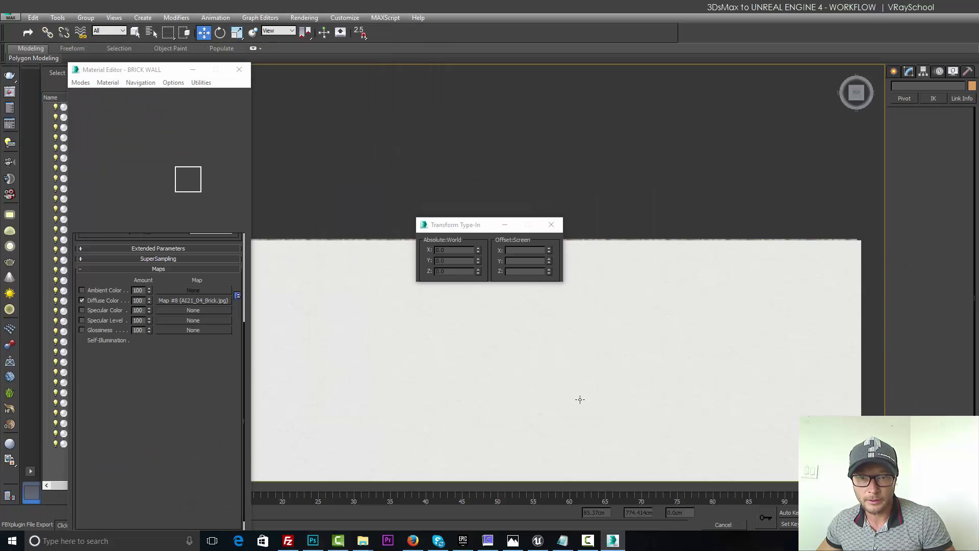
# Back in Unreal, set the viewport to the lit Perspective view
pyautogui.click(538, 541)
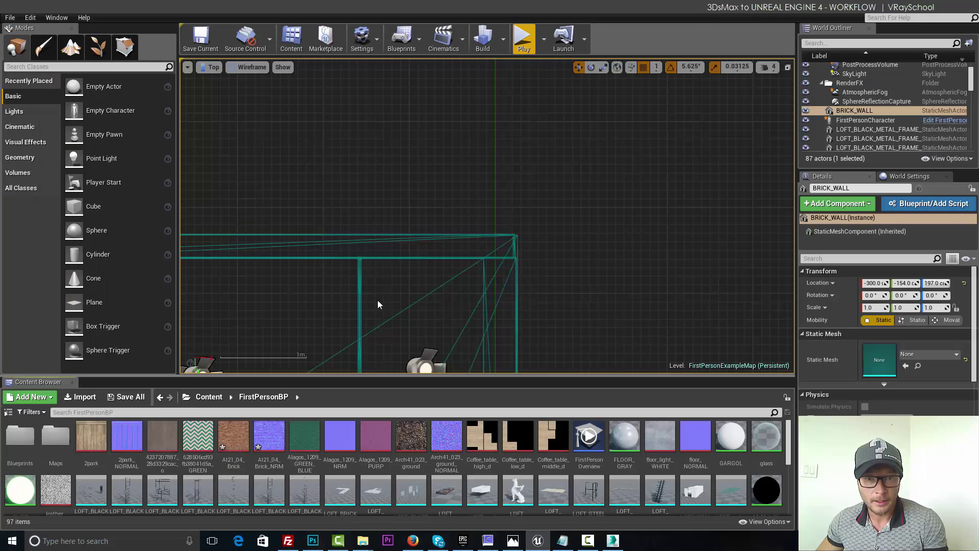
pyautogui.click(212, 68)
pyautogui.click(232, 79)
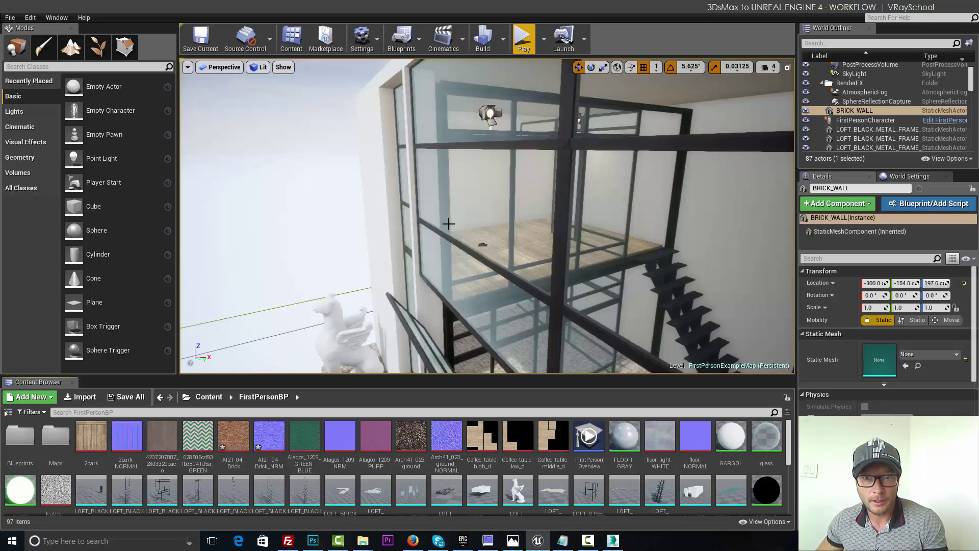
# Import BRICK WALL.FBX into FirstPersonBP and preview the new BRICK_WALL mesh
pyautogui.click(80, 397)
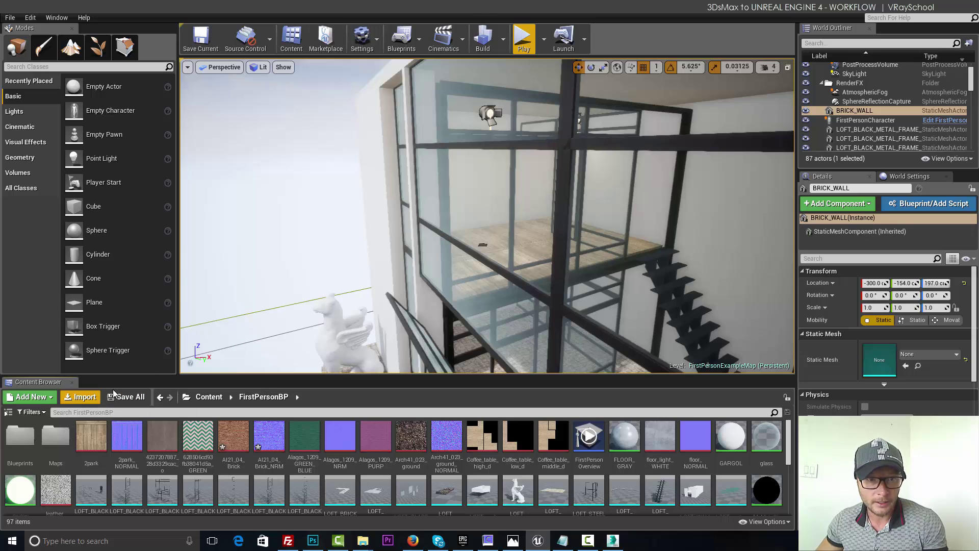
pyautogui.doubleClick(140, 73)
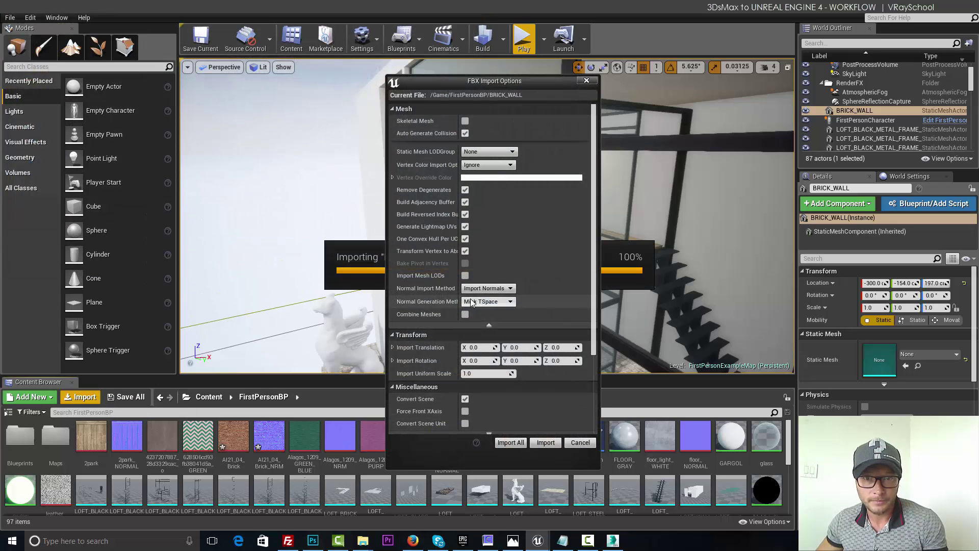
pyautogui.click(545, 443)
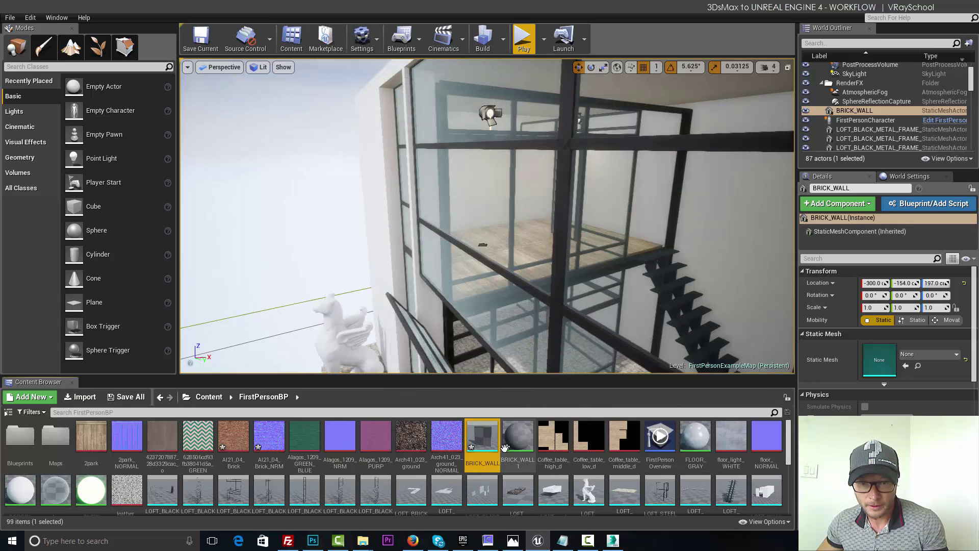
pyautogui.doubleClick(485, 442)
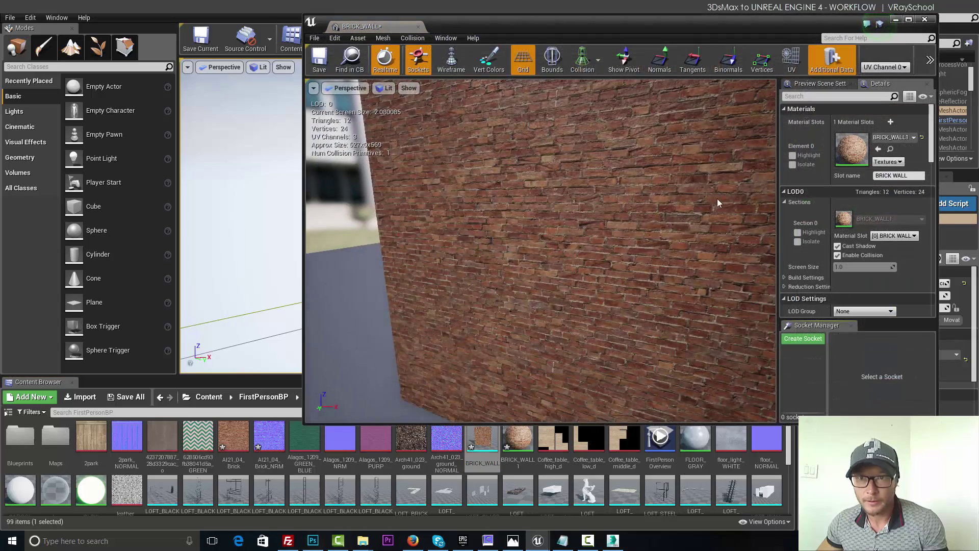
pyautogui.click(925, 20)
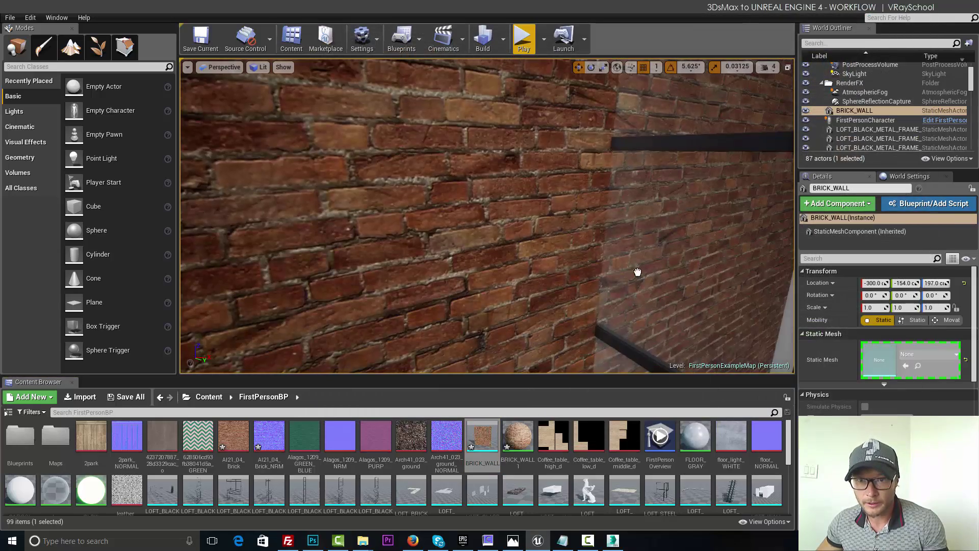
# Drag the BRICK_WALL mesh from the Content Browser into the level
pyautogui.moveTo(637, 272); pyautogui.dragTo(521, 208)
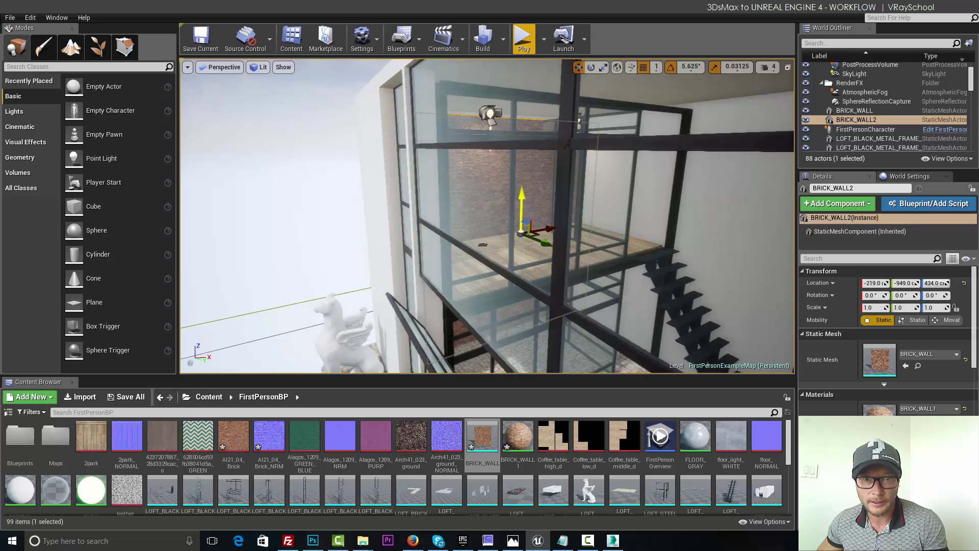
pyautogui.scroll(5, 530, 234)
pyautogui.scroll(-2, 531, 234)
pyautogui.scroll(4, 530, 234)
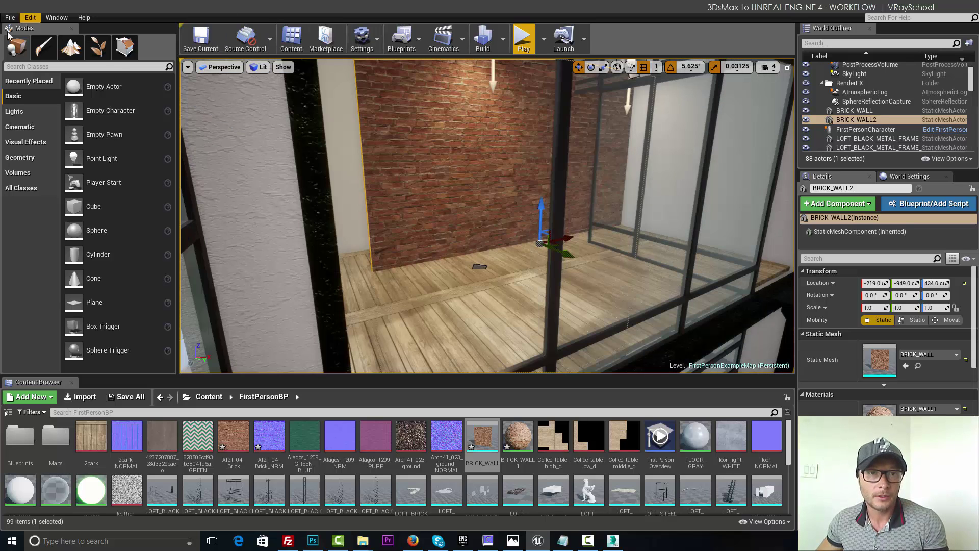
# In Top view, slide the new wall into the upper room's back corner at -278, -1040
pyautogui.click(219, 67)
pyautogui.click(231, 97)
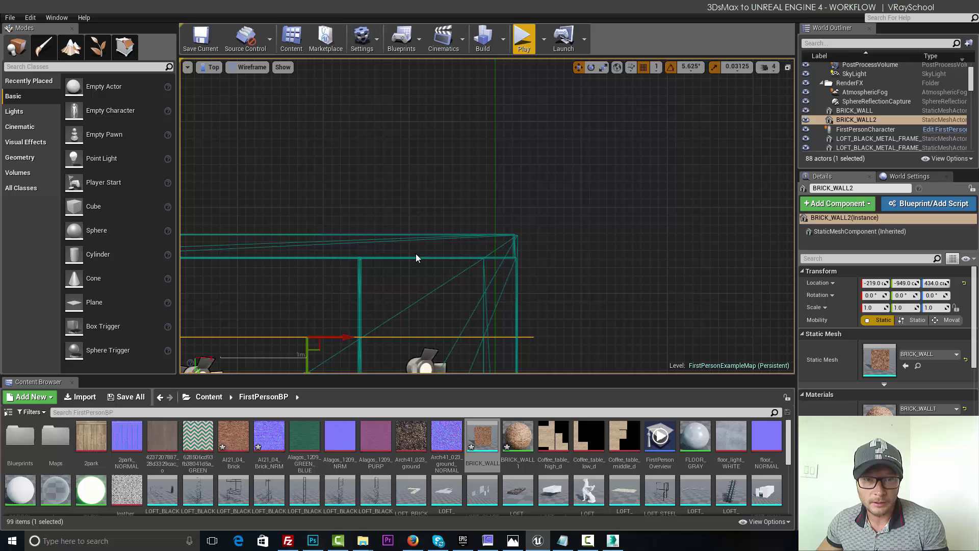
pyautogui.moveTo(312, 347); pyautogui.dragTo(300, 267)
pyautogui.scroll(8, 520, 267)
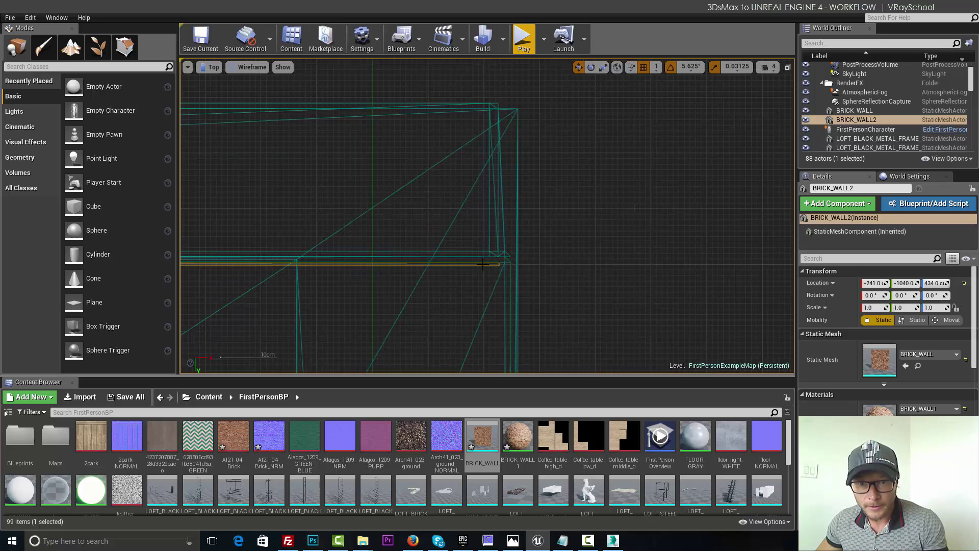
pyautogui.scroll(-8, 488, 265)
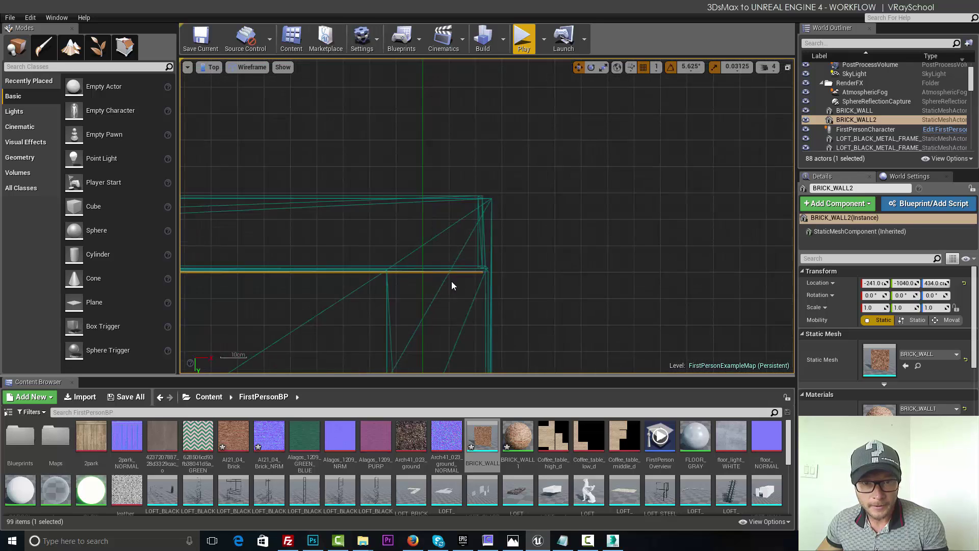
pyautogui.scroll(-4, 306, 270)
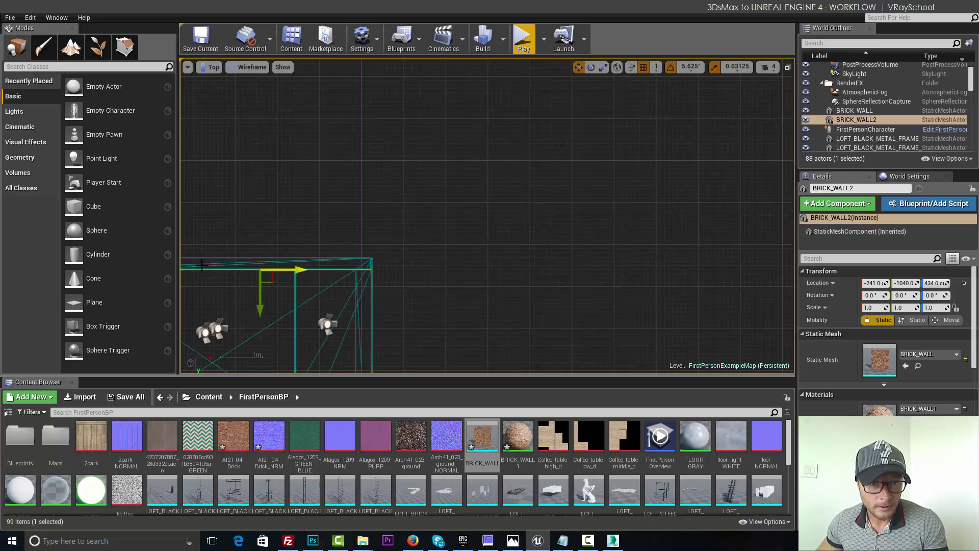
pyautogui.moveTo(332, 231); pyautogui.dragTo(688, 170, button='right')
pyautogui.scroll(6, 517, 205)
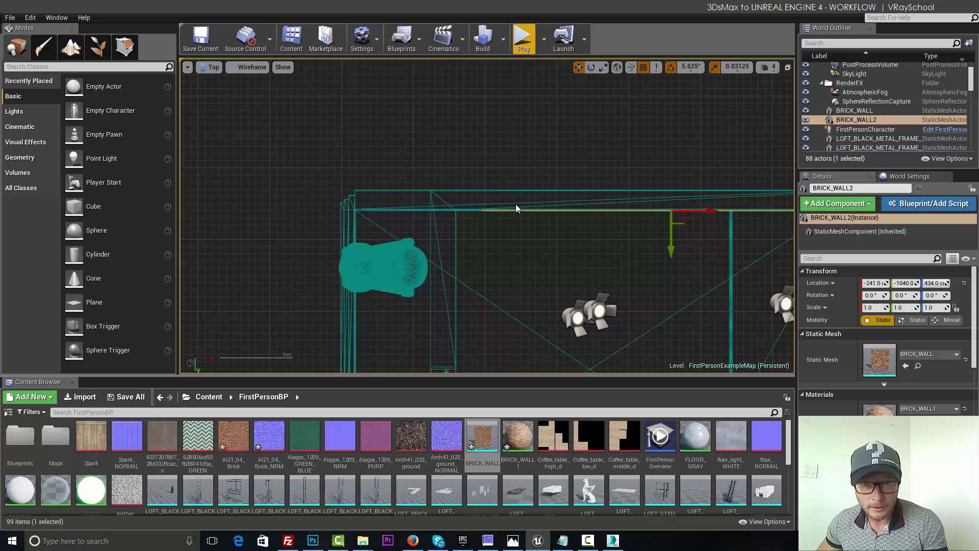
pyautogui.scroll(-3, 532, 212)
pyautogui.scroll(-2, 586, 195)
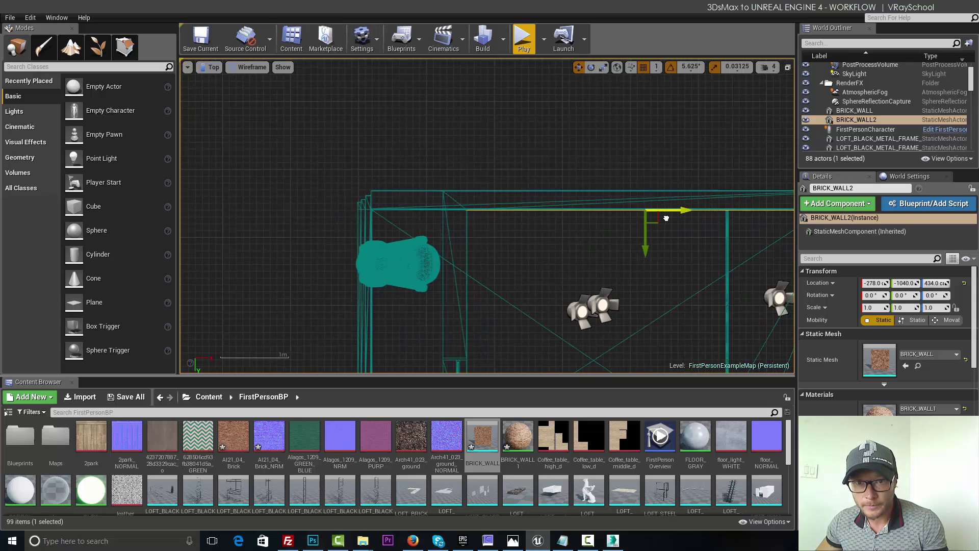
pyautogui.scroll(6, 549, 223)
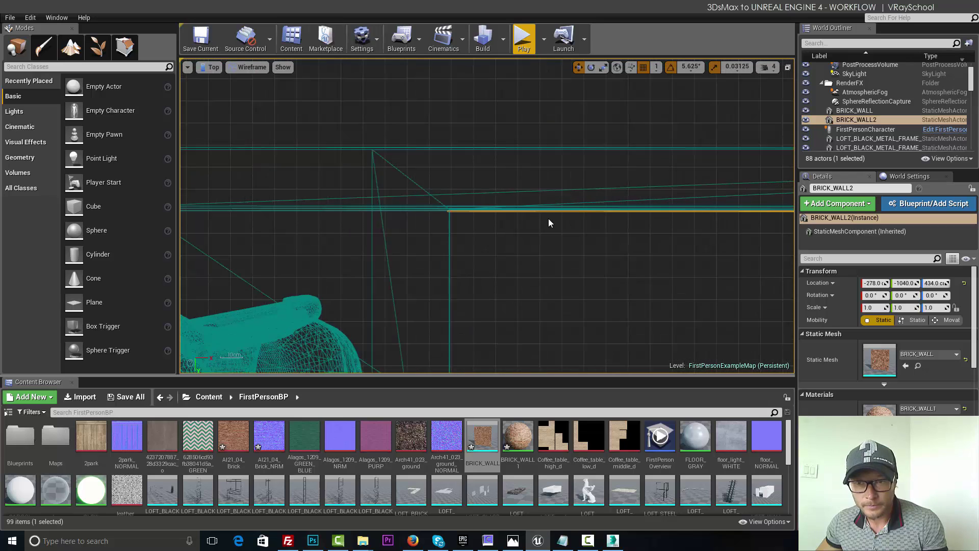
pyautogui.scroll(-1, 550, 223)
pyautogui.scroll(-2, 597, 296)
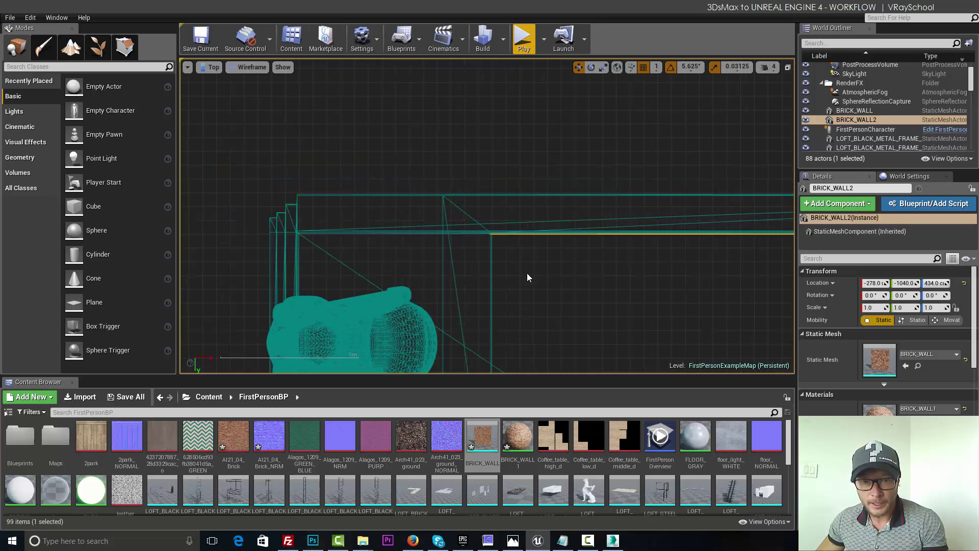
# Check the wall in Left view, then raise it to Z 454 in Perspective
pyautogui.click(210, 67)
pyautogui.click(233, 115)
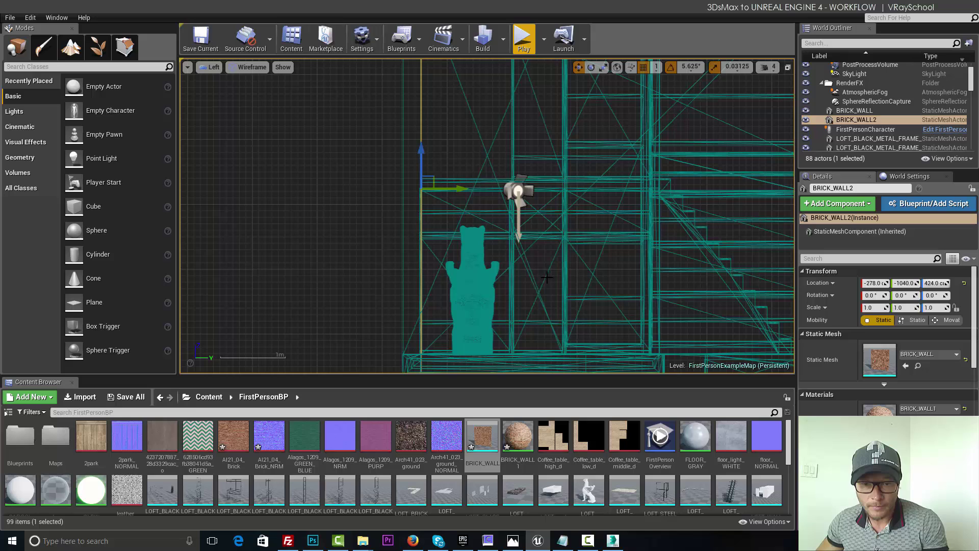
pyautogui.click(210, 67)
pyautogui.click(224, 83)
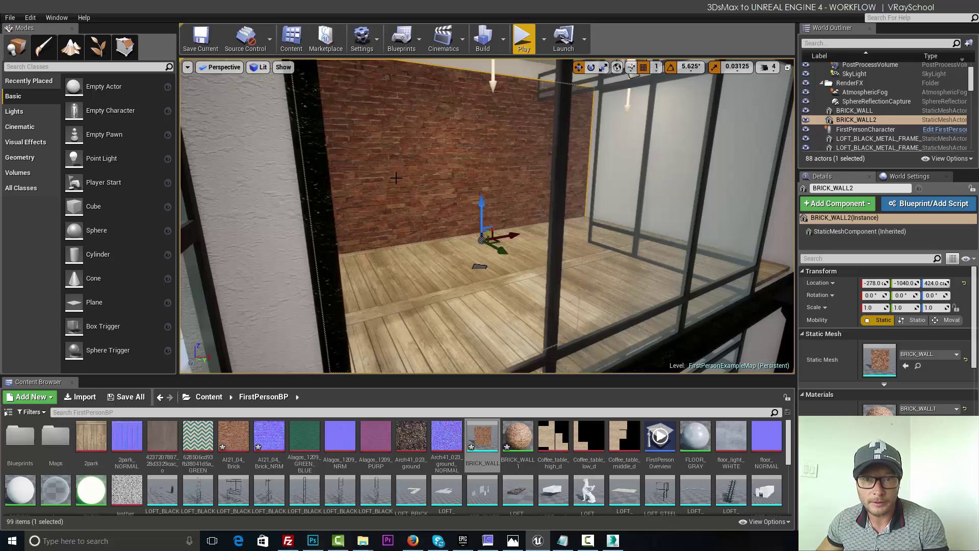
pyautogui.moveTo(481, 215); pyautogui.dragTo(479, 200)
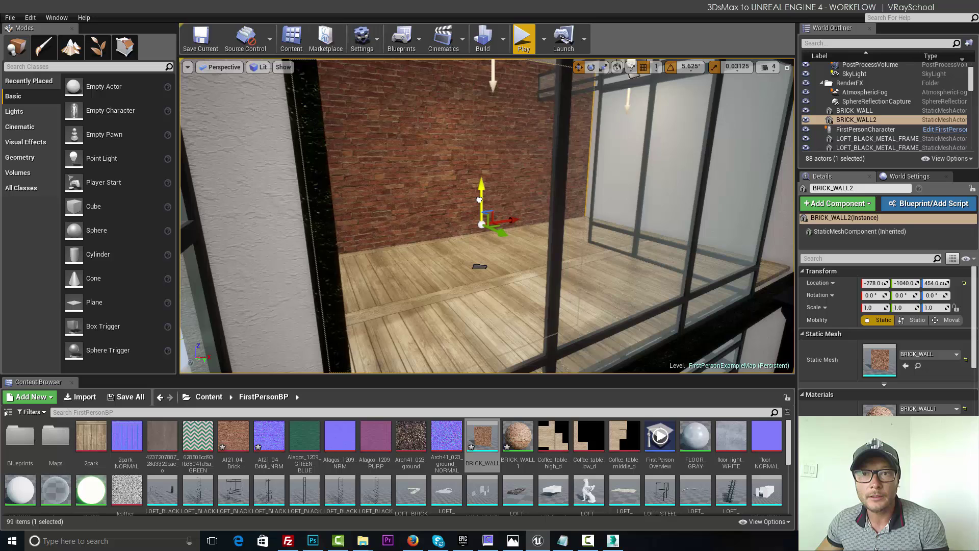
# Orbit and pan around the room to check the raised brick wall's edges
pyautogui.scroll(-5, 477, 204)
pyautogui.moveTo(477, 204); pyautogui.dragTo(535, 251, button='middle')
pyautogui.scroll(5, 527, 263)
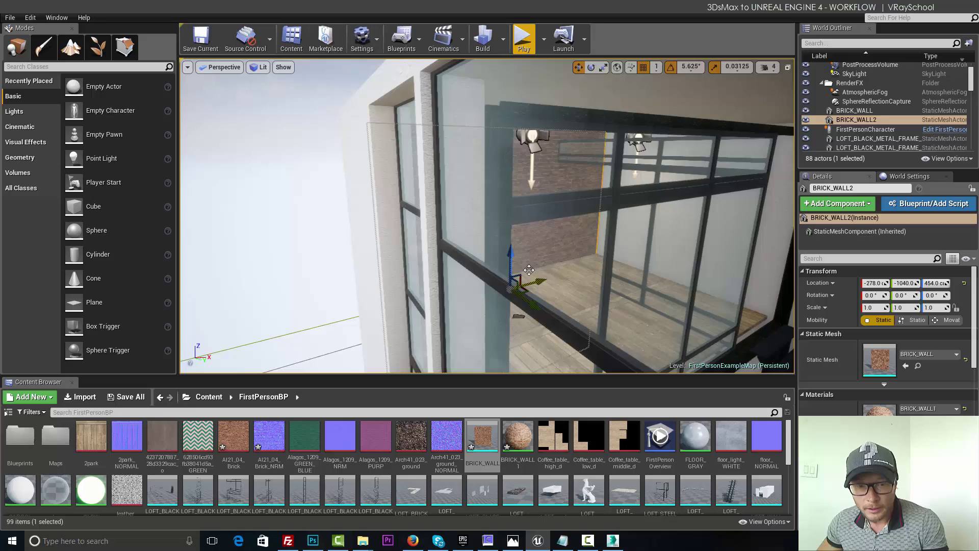
pyautogui.scroll(-3, 533, 252)
pyautogui.keyDown('alt'); pyautogui.moveTo(533, 242); pyautogui.dragTo(521, 305); pyautogui.keyUp('alt')
pyautogui.scroll(4, 492, 341)
pyautogui.scroll(-3, 488, 346)
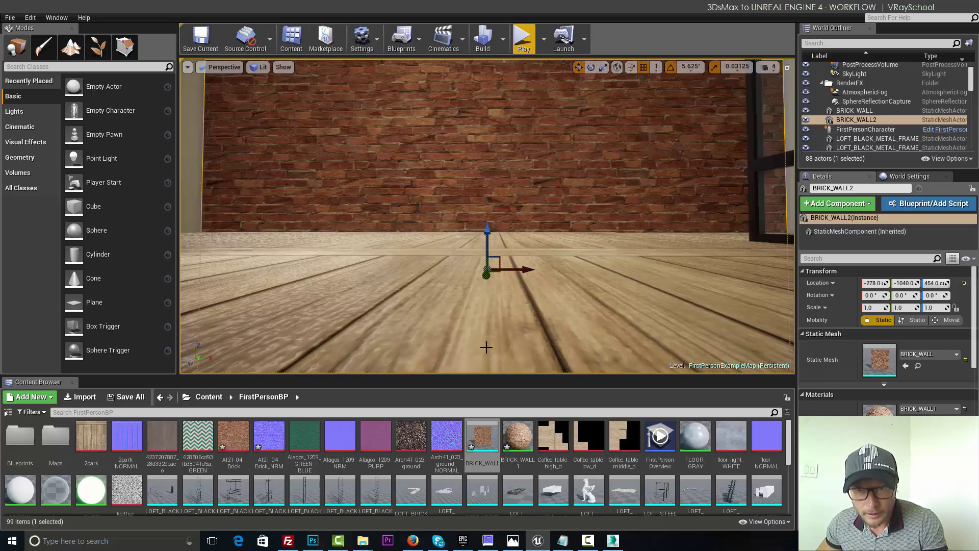
pyautogui.moveTo(501, 367); pyautogui.dragTo(458, 324, button='middle')
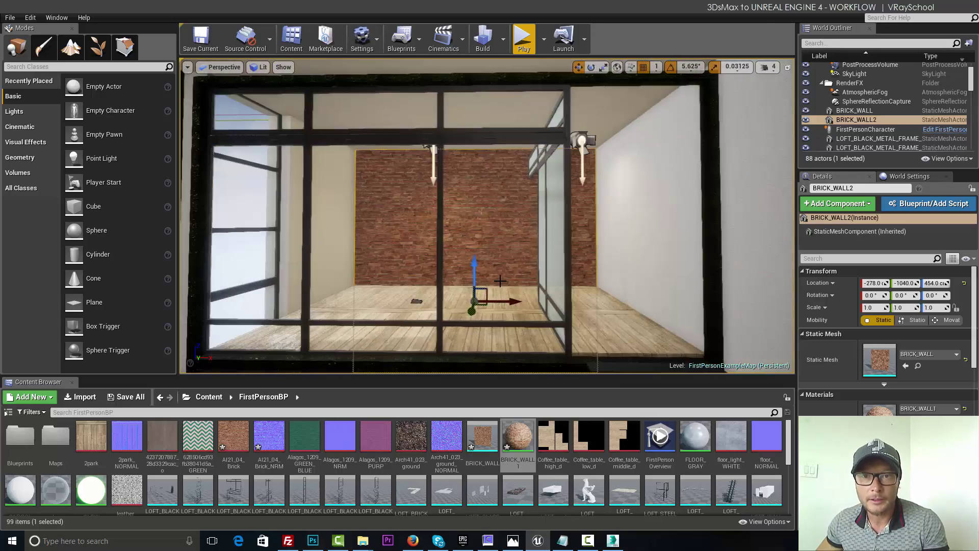
pyautogui.scroll(6, 500, 280)
pyautogui.keyDown('alt'); pyautogui.moveTo(488, 245); pyautogui.dragTo(566, 224); pyautogui.keyUp('alt')
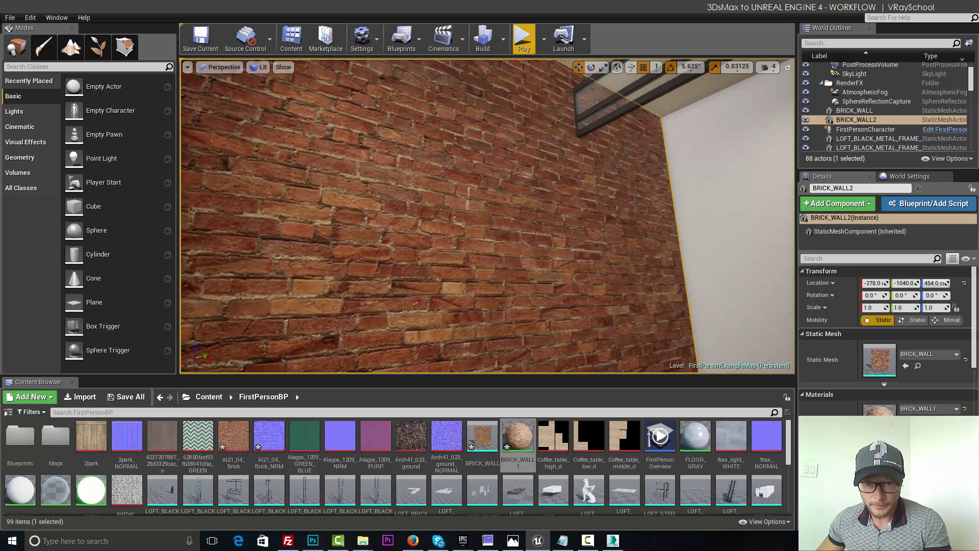
# Open the BRICK_WALL1 material and rearrange the normal map and brick texture nodes
pyautogui.doubleClick(518, 437)
pyautogui.scroll(-4, 682, 237)
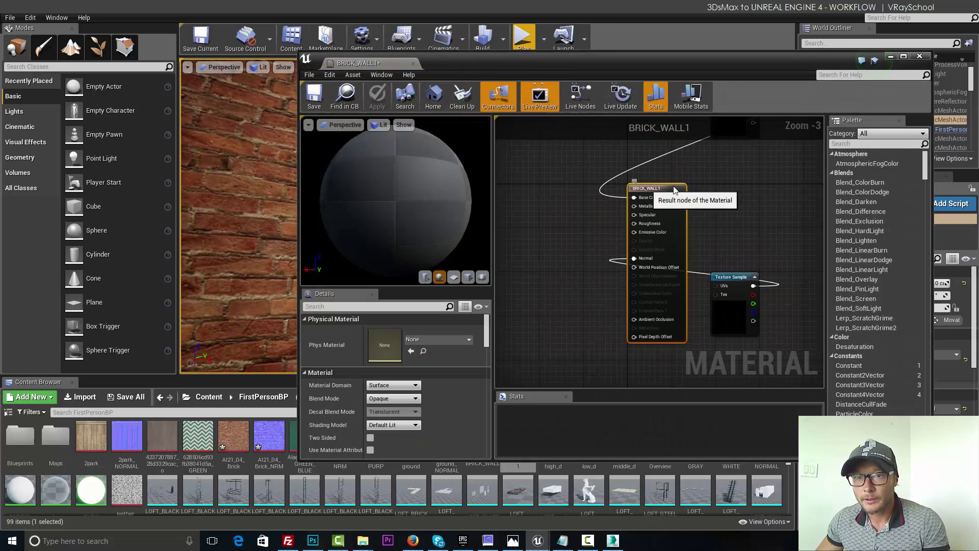
pyautogui.click(655, 290)
pyautogui.moveTo(657, 290); pyautogui.dragTo(672, 304)
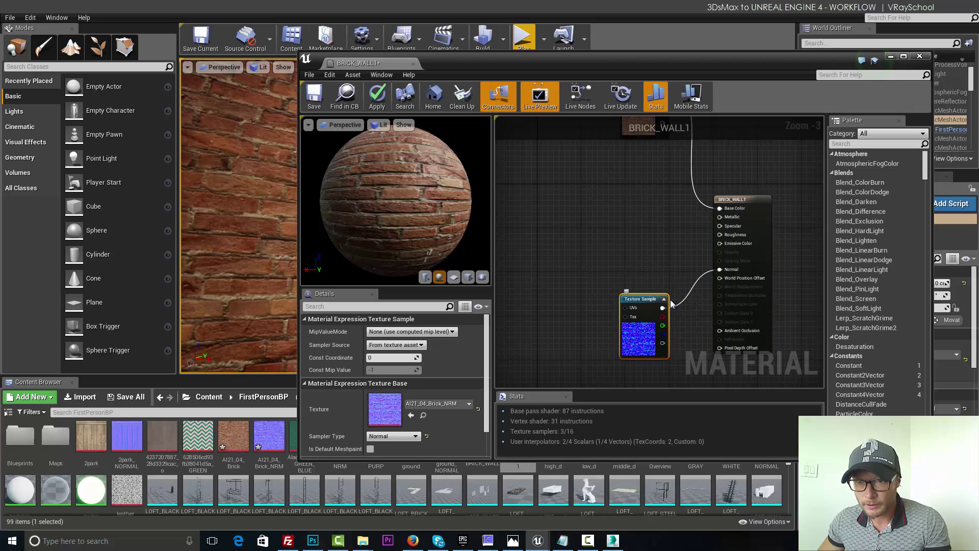
pyautogui.scroll(-5, 683, 316)
pyautogui.scroll(4, 669, 238)
pyautogui.moveTo(645, 220); pyautogui.dragTo(642, 296)
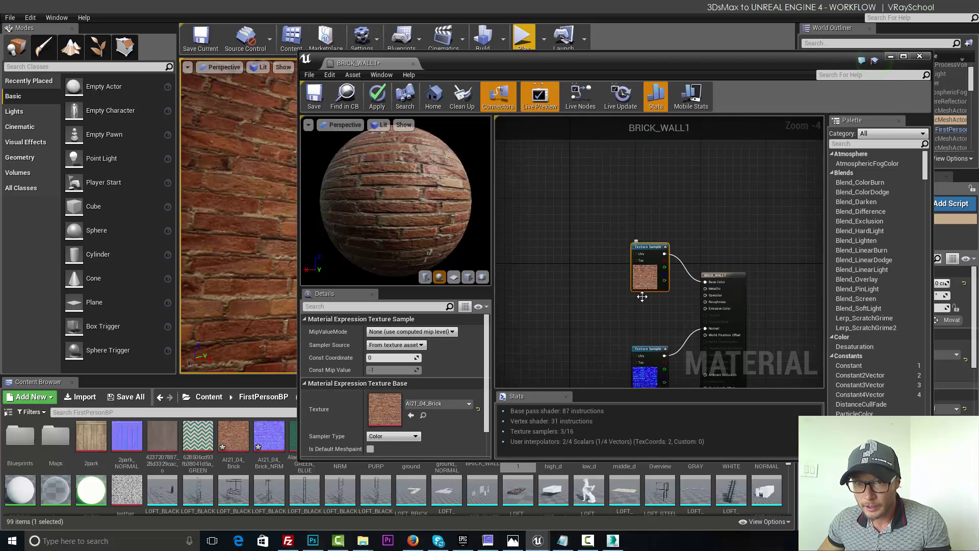
pyautogui.scroll(4, 643, 265)
pyautogui.scroll(-1, 678, 301)
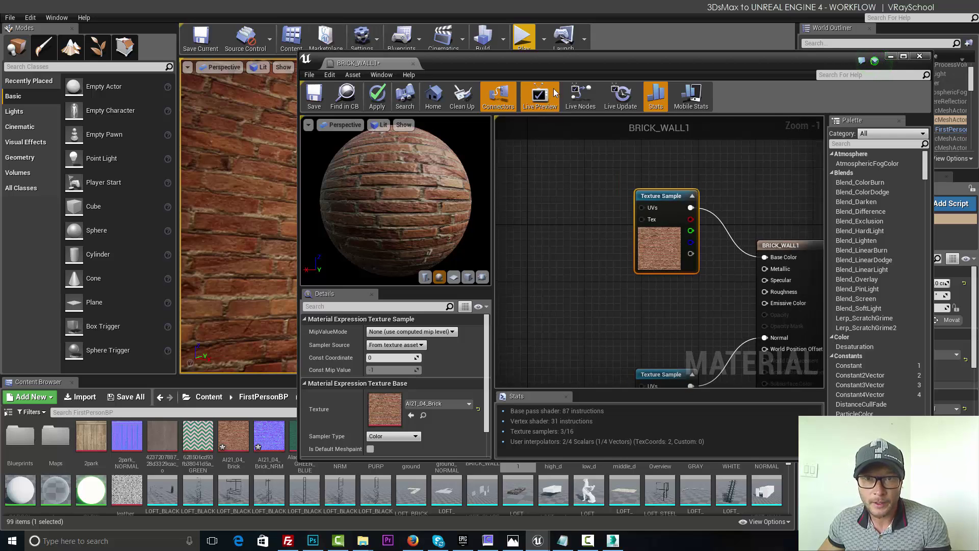
pyautogui.moveTo(556, 63); pyautogui.dragTo(781, 60)
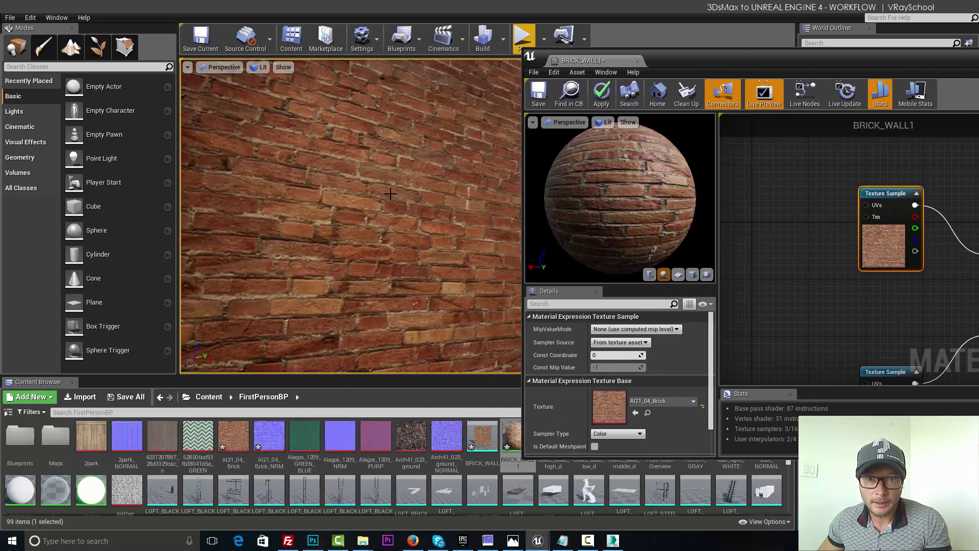
pyautogui.scroll(-5, 411, 213)
pyautogui.scroll(4, 410, 213)
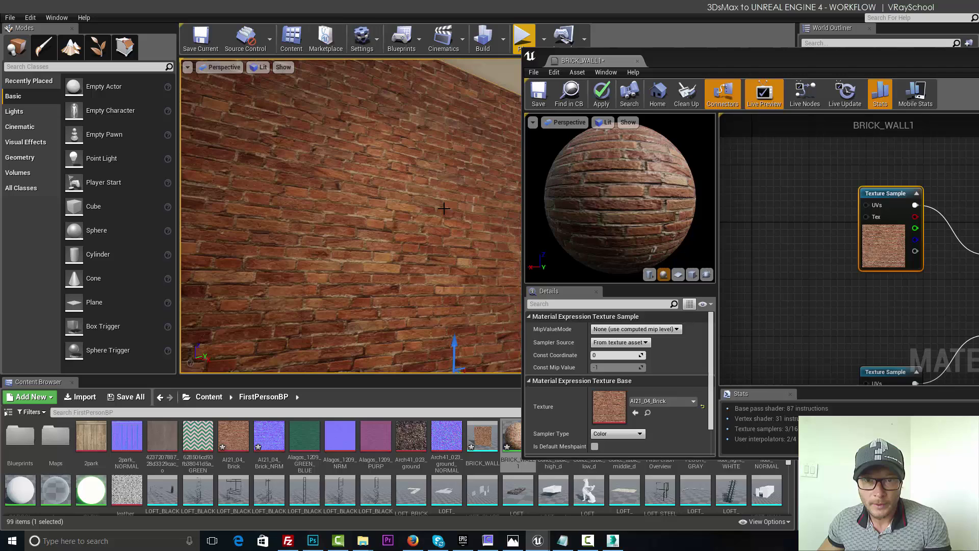
pyautogui.moveTo(707, 58); pyautogui.dragTo(242, 59)
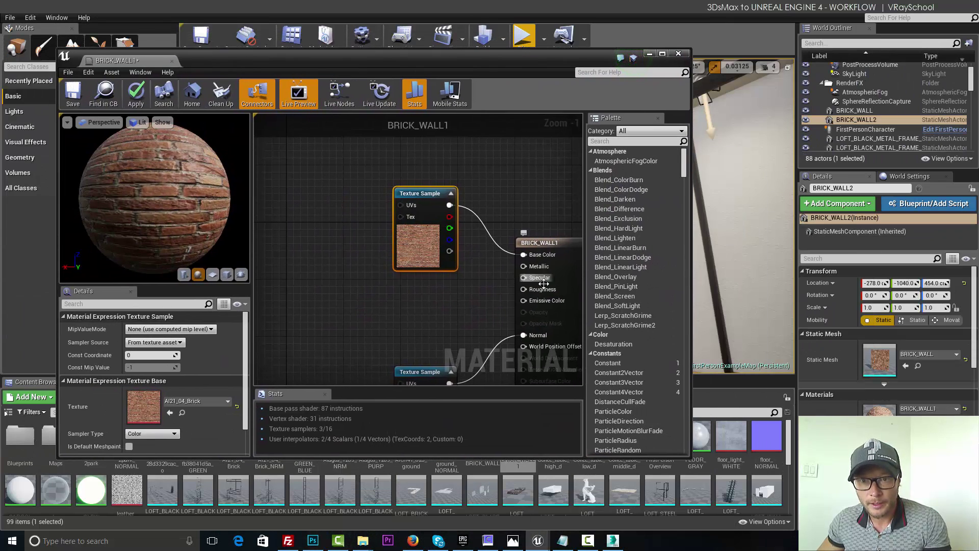
# Wire a new Constant node into Specular and set its value to about 0.66
pyautogui.moveTo(524, 278); pyautogui.dragTo(500, 291)
pyautogui.click(456, 301)
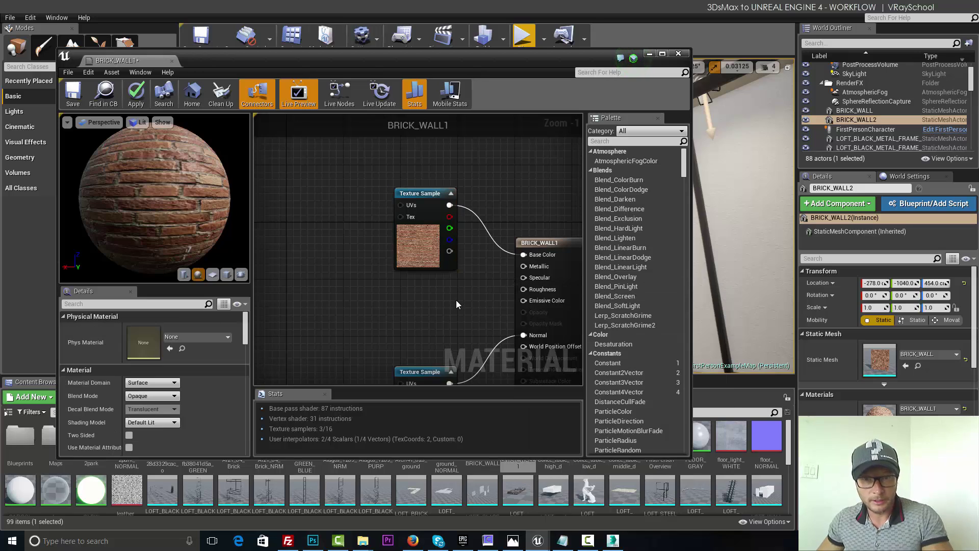
pyautogui.click(455, 305)
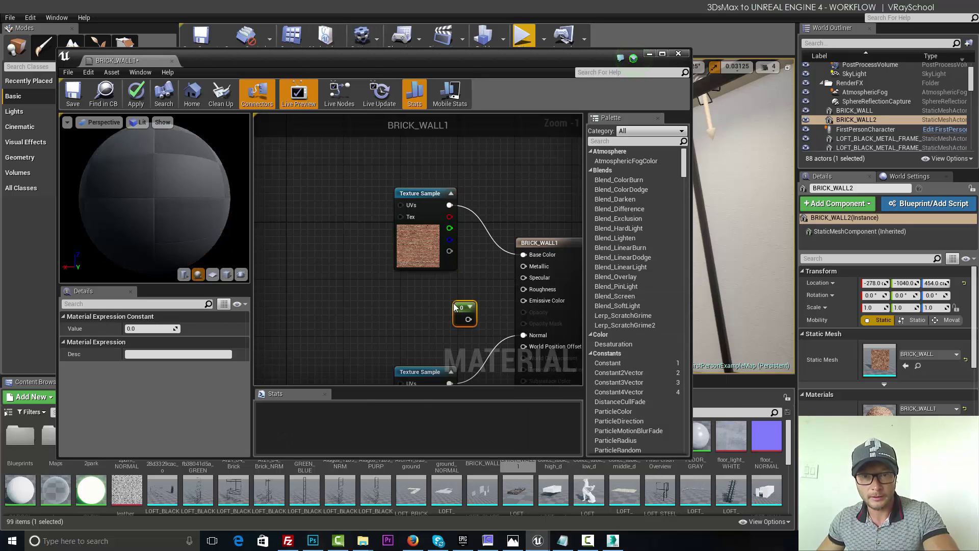
pyautogui.moveTo(463, 306); pyautogui.dragTo(517, 275)
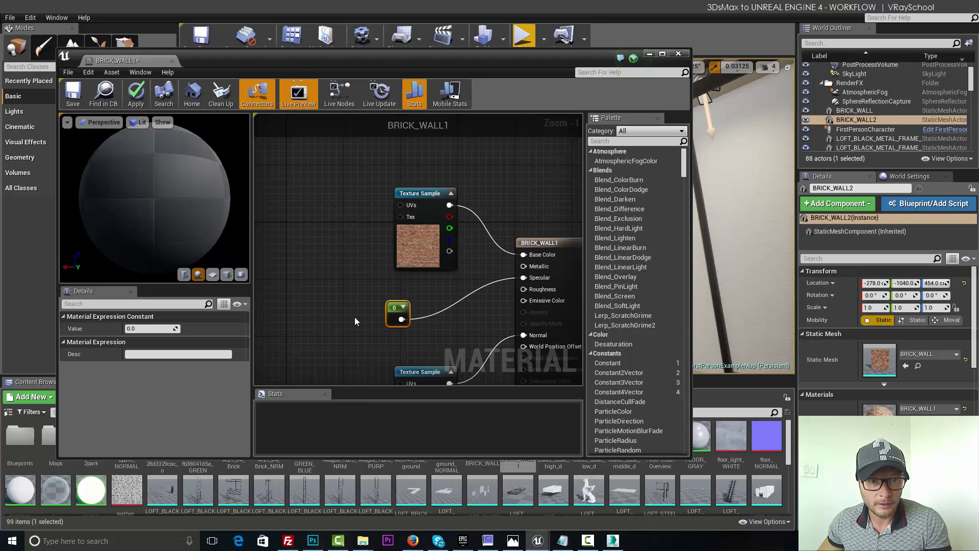
pyautogui.moveTo(131, 329)
pyautogui.mouseDown()
pyautogui.moveTo(148, 328)
pyautogui.moveTo(131, 329)
pyautogui.mouseUp()
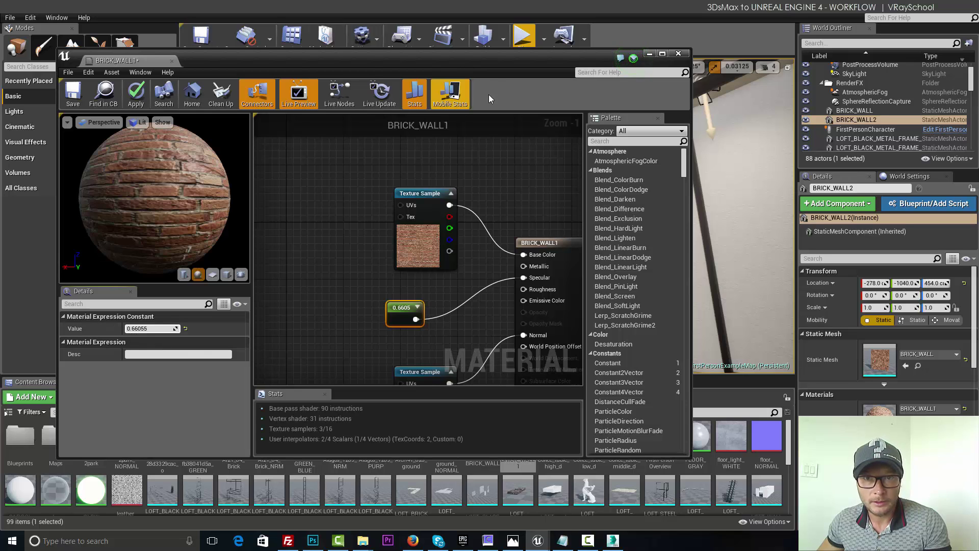
pyautogui.moveTo(467, 69); pyautogui.dragTo(368, 97)
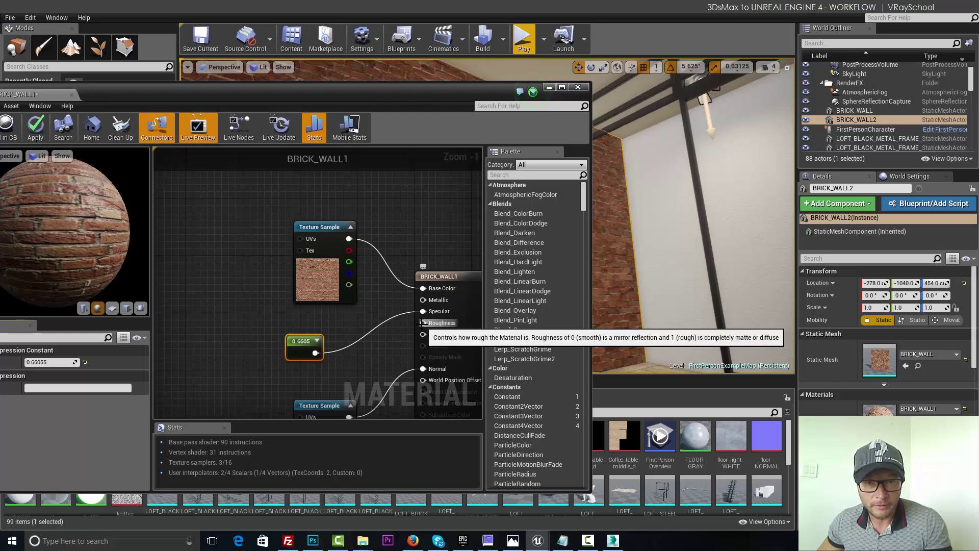
# Add a Constant node wired into the material's Roughness input
pyautogui.moveTo(424, 324)
pyautogui.mouseDown()
pyautogui.moveTo(341, 381)
pyautogui.moveTo(408, 326)
pyautogui.mouseUp()
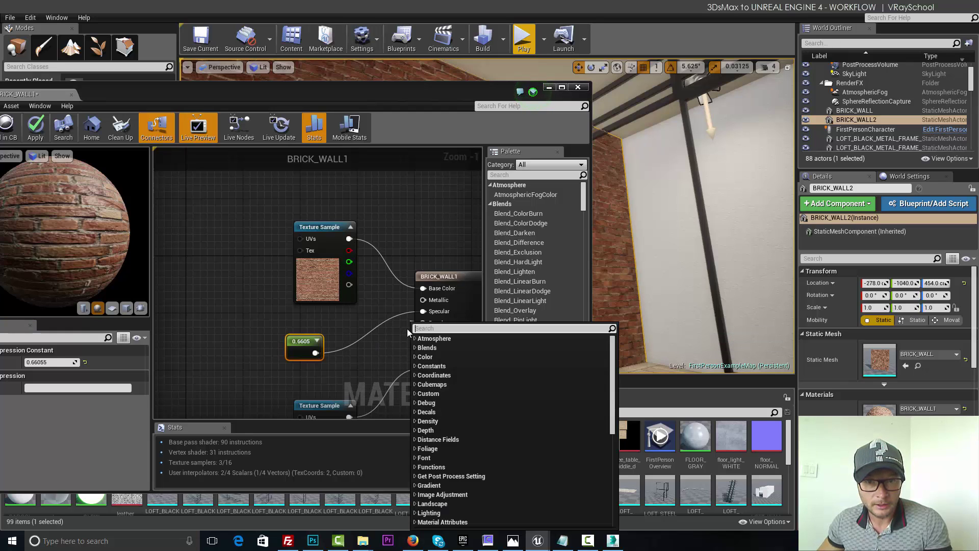
pyautogui.click(394, 338)
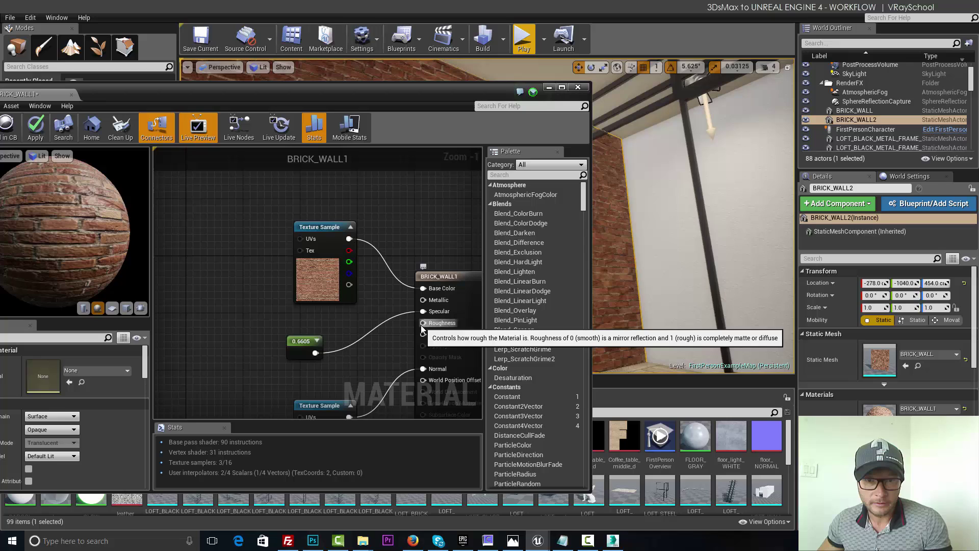
pyautogui.click(378, 350)
pyautogui.moveTo(380, 354); pyautogui.dragTo(425, 323)
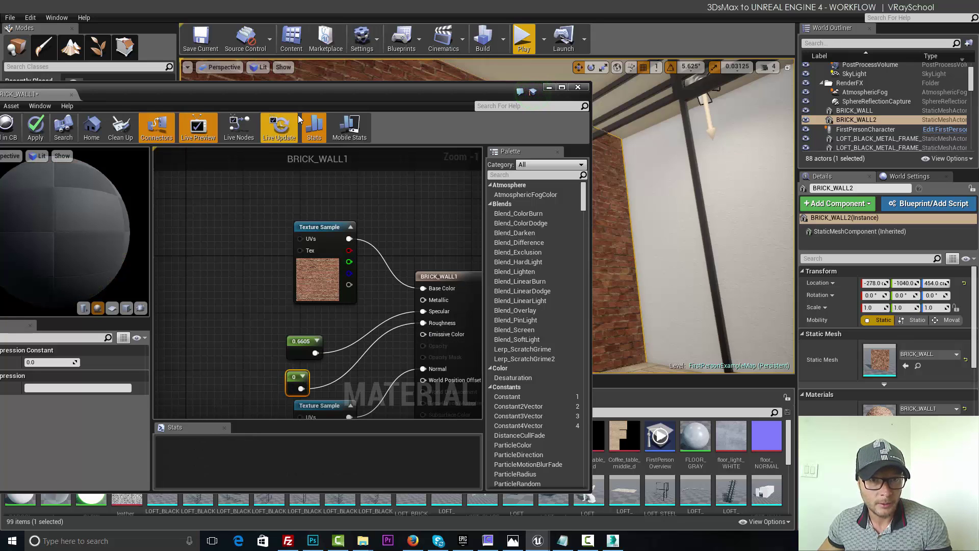
pyautogui.moveTo(320, 90); pyautogui.dragTo(410, 70)
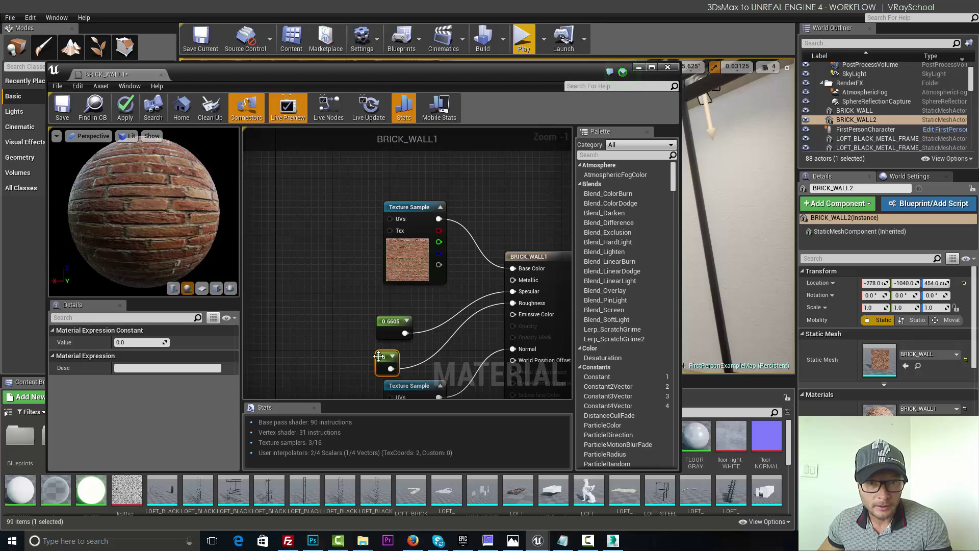
# Set the Roughness constant to 0.3853 and the Specular constant to 0.7248
pyautogui.moveTo(125, 342); pyautogui.dragTo(124, 344)
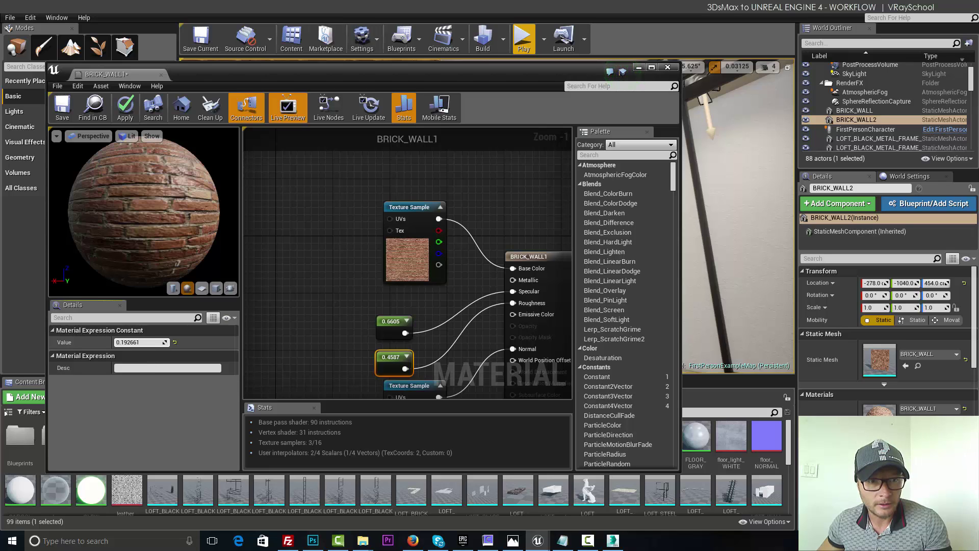
pyautogui.moveTo(132, 342); pyautogui.dragTo(132, 343)
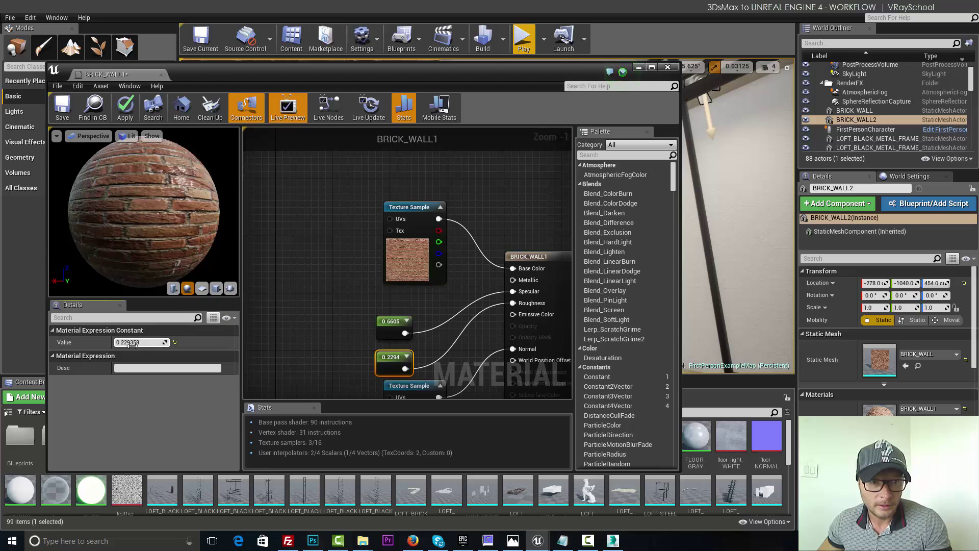
pyautogui.moveTo(132, 345); pyautogui.dragTo(130, 345)
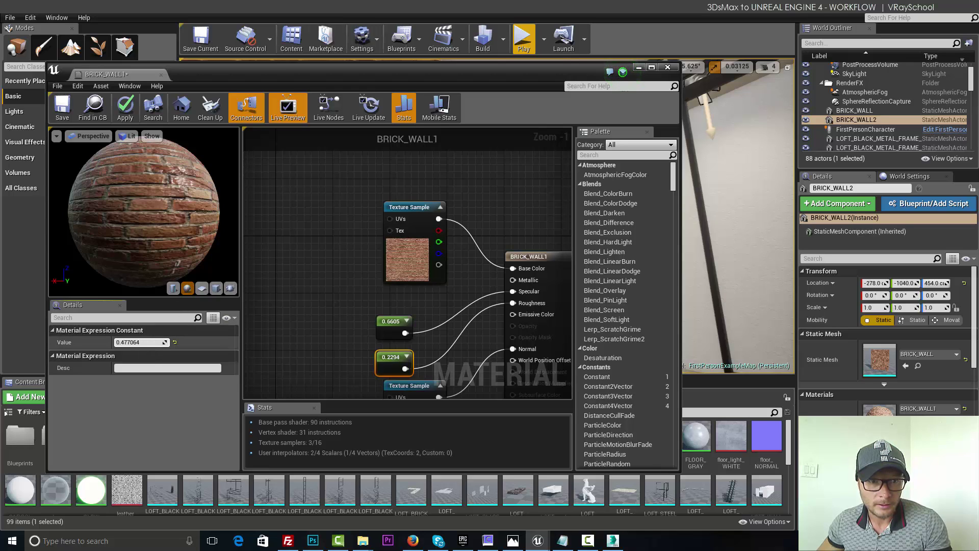
pyautogui.moveTo(141, 343); pyautogui.dragTo(141, 343)
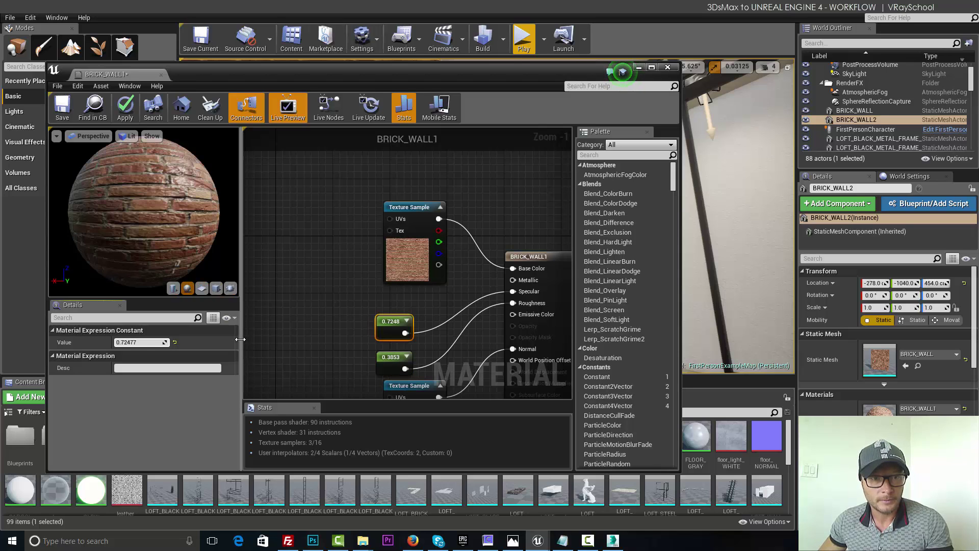
pyautogui.moveTo(376, 69); pyautogui.dragTo(738, 171)
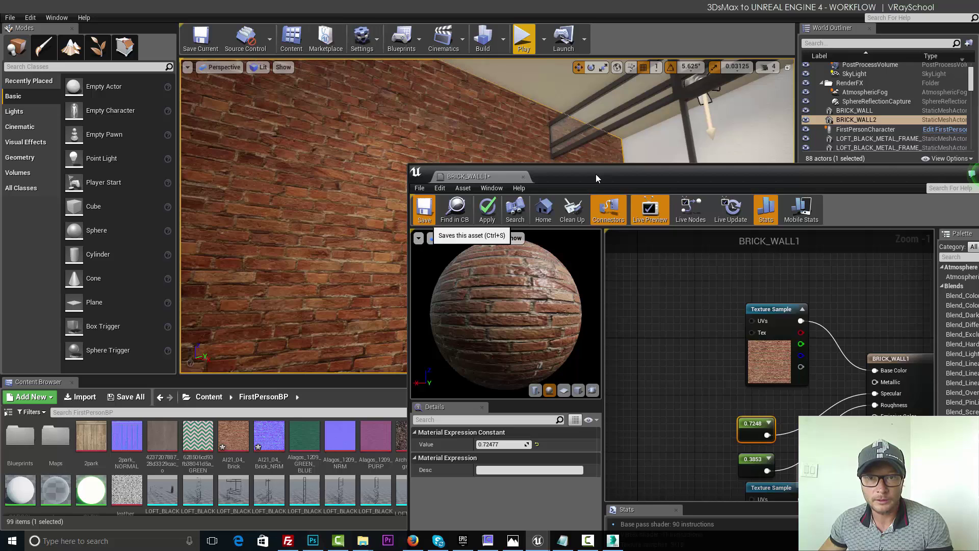
# Save the BRICK_WALL1 material with Ctrl+S and orbit around the brick wall to inspect it
pyautogui.hotkey('ctrl', 's')
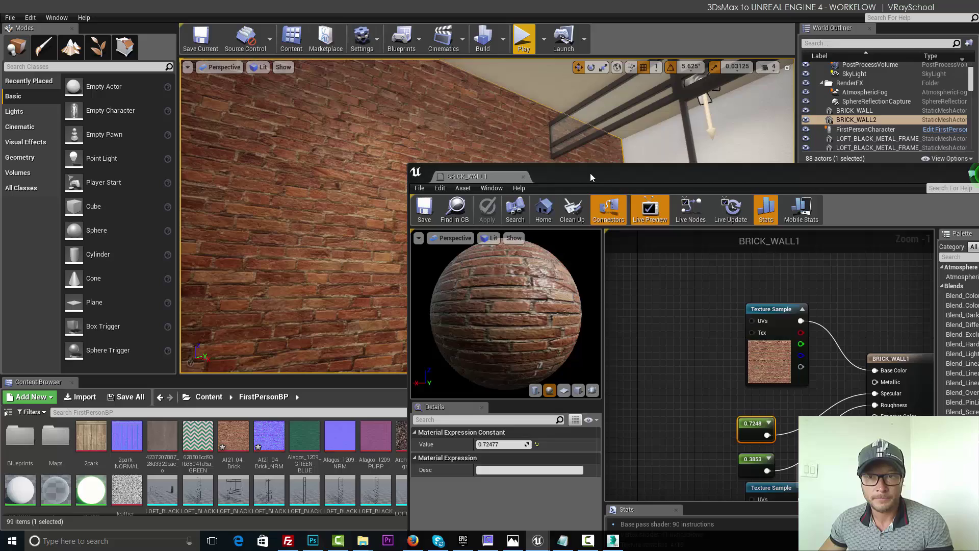
pyautogui.moveTo(606, 180); pyautogui.dragTo(825, 203)
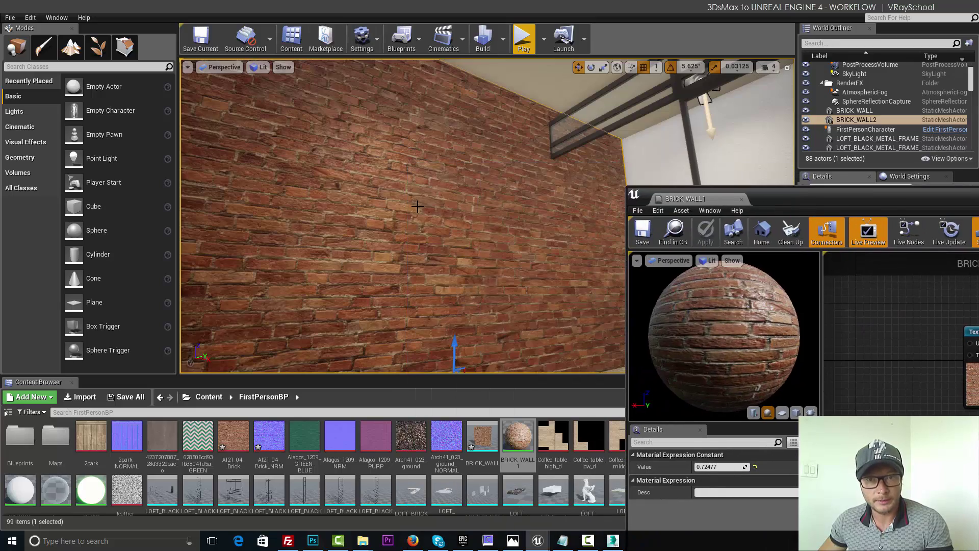
pyautogui.keyDown('alt'); pyautogui.moveTo(432, 214); pyautogui.dragTo(377, 225); pyautogui.keyUp('alt')
pyautogui.moveTo(432, 214); pyautogui.dragTo(432, 214, button='right')
pyautogui.moveTo(325, 200); pyautogui.dragTo(464, 247, button='right')
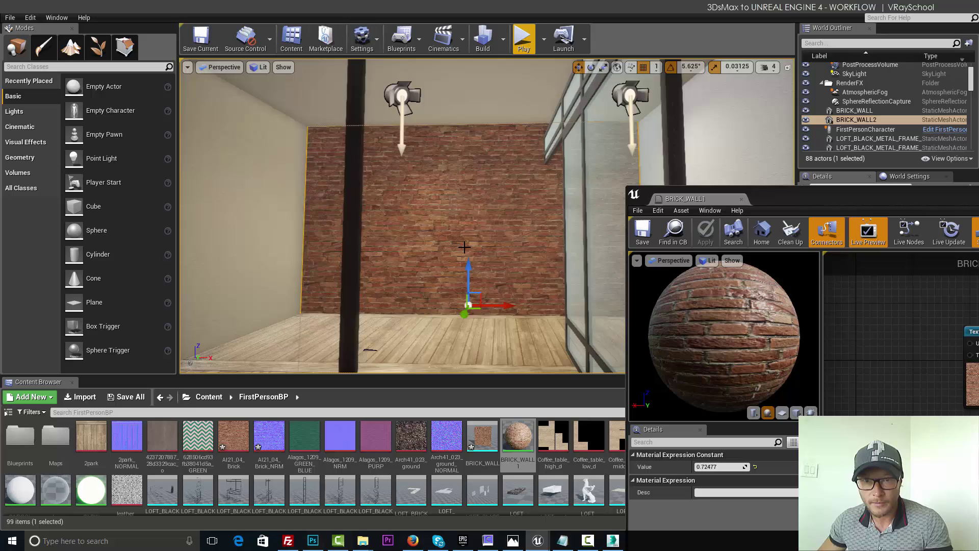
pyautogui.scroll(-5, 464, 247)
pyautogui.keyDown('alt'); pyautogui.moveTo(545, 207); pyautogui.dragTo(545, 207); pyautogui.keyUp('alt')
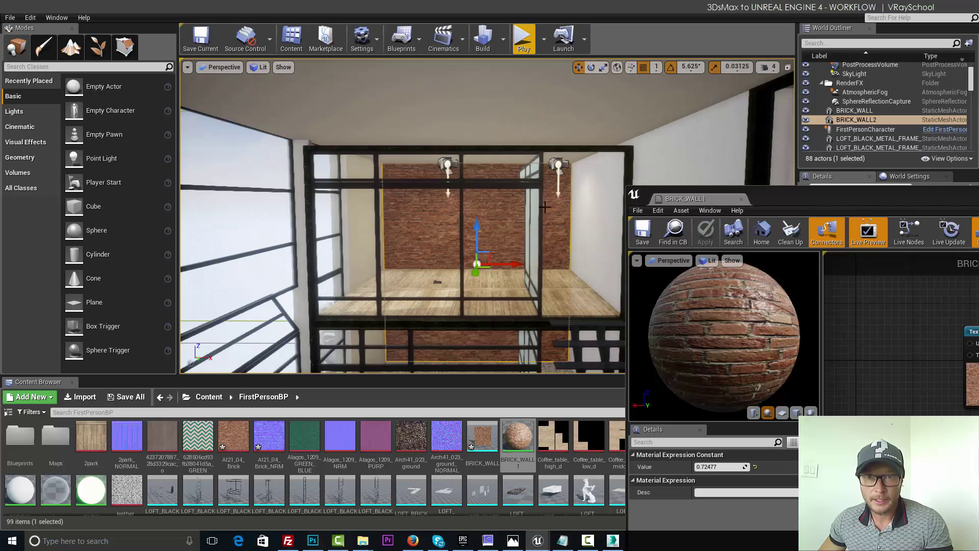
pyautogui.doubleClick(748, 202)
# Close the material editor and start Play-in-Editor
pyautogui.click(672, 117)
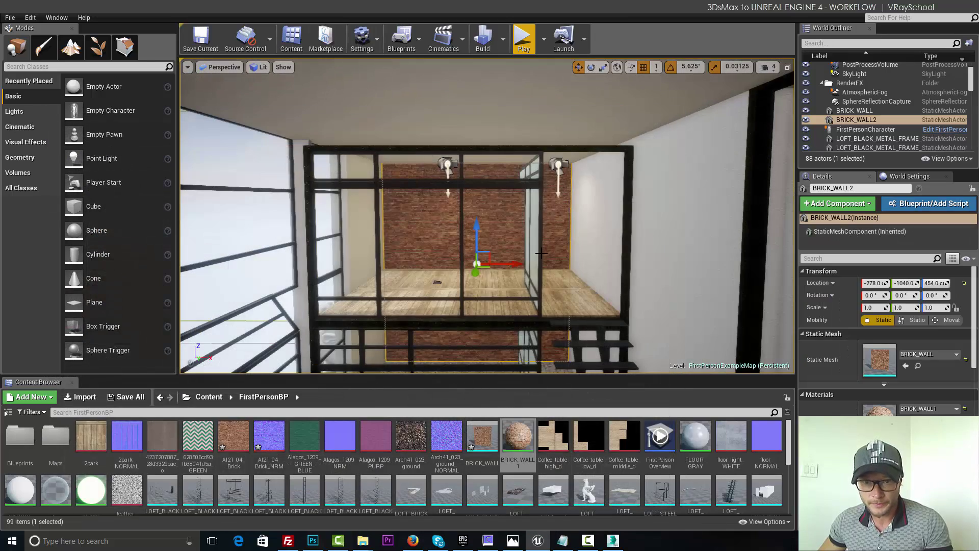
pyautogui.scroll(-5, 536, 247)
pyautogui.scroll(-3, 563, 243)
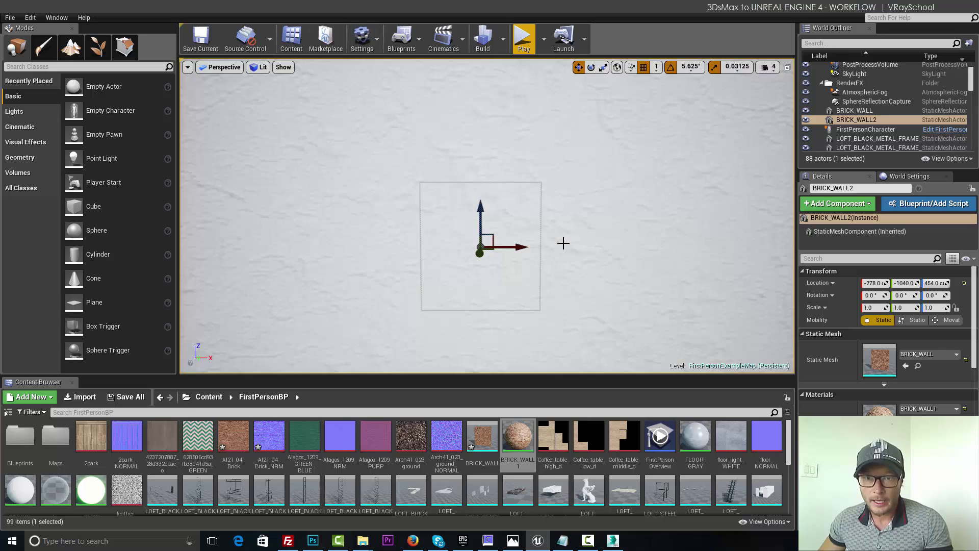
pyautogui.click(523, 41)
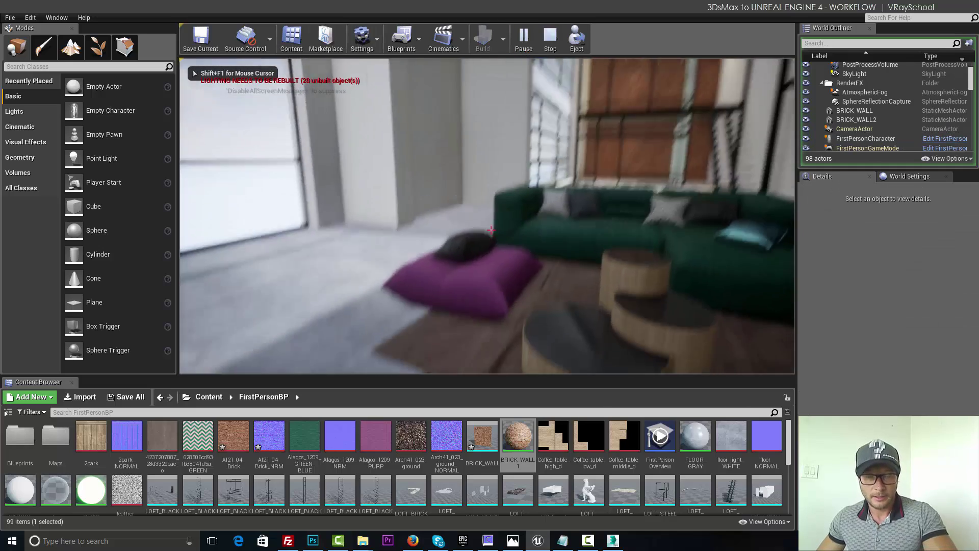
# Walk past the sofa and around the pool, then stop the play session with Esc
pyautogui.press('w')
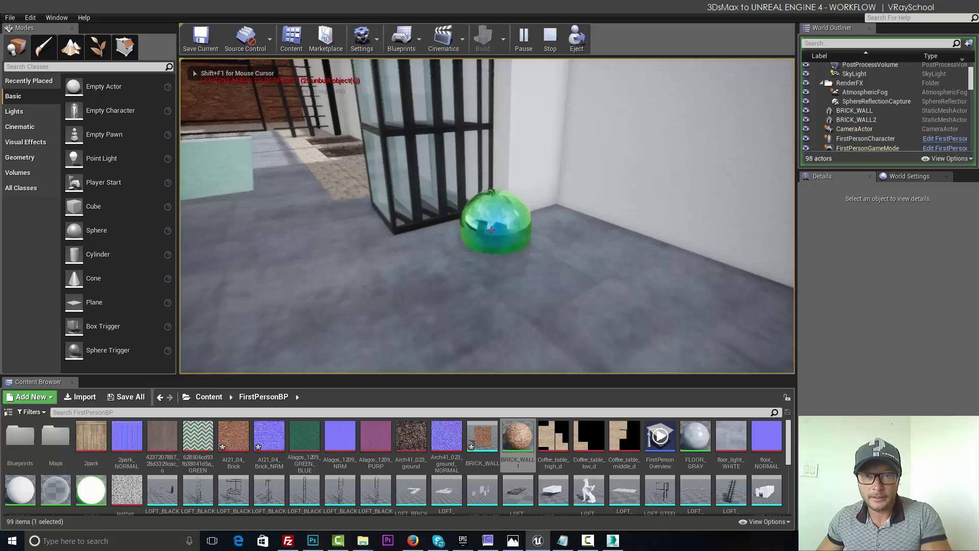
pyautogui.press('w')
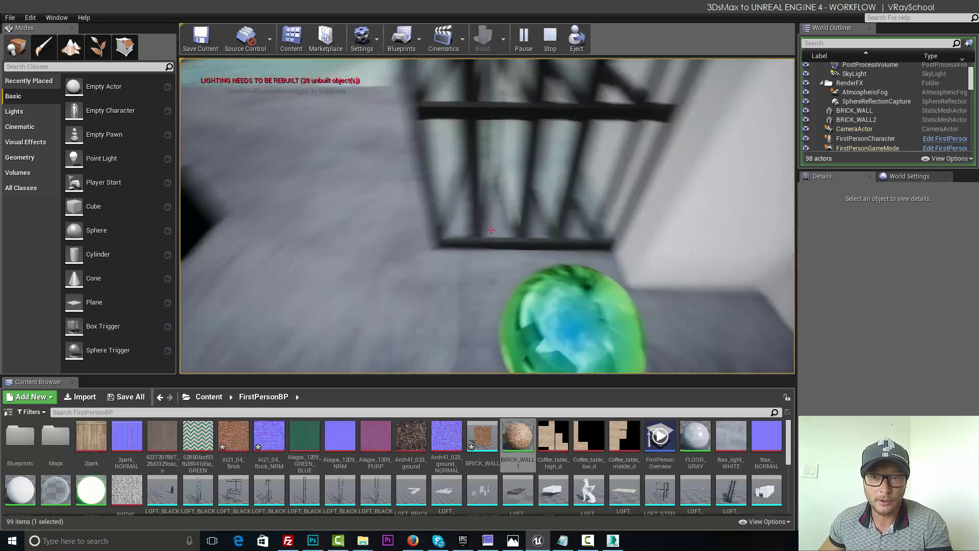
pyautogui.press('w')
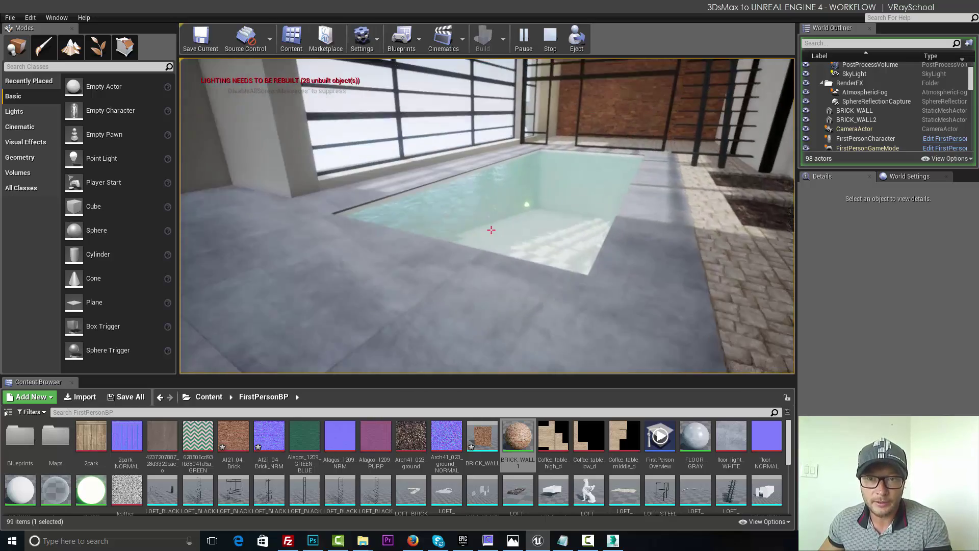
pyautogui.press('w')
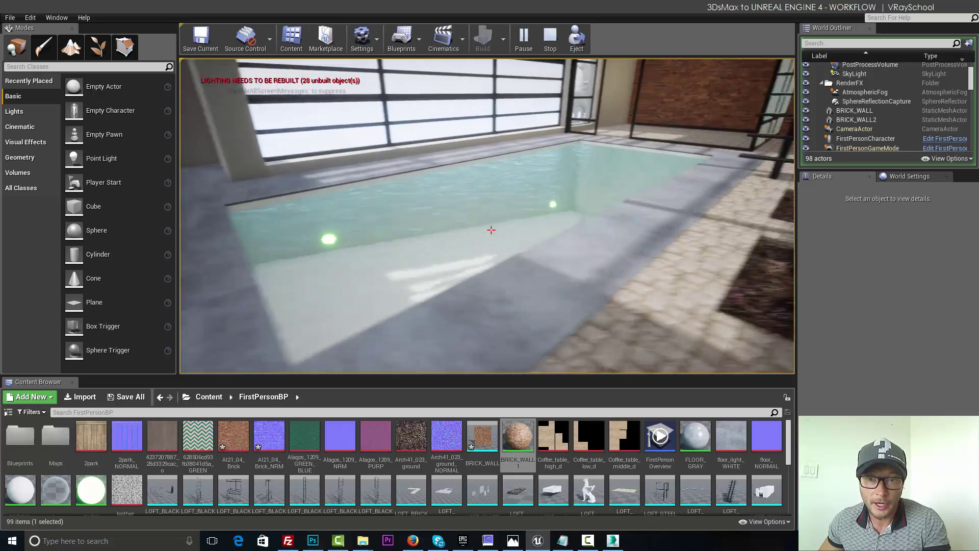
pyautogui.press('w')
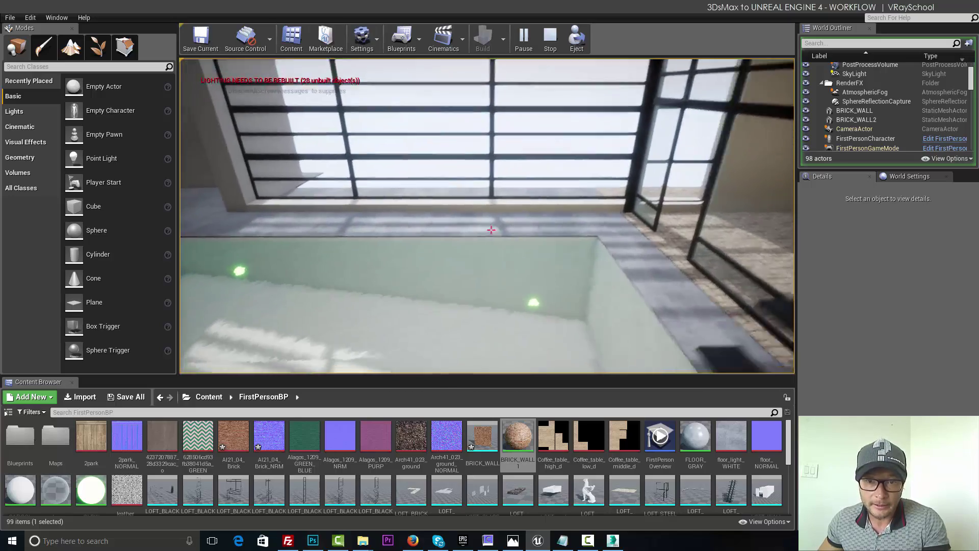
pyautogui.press('s')
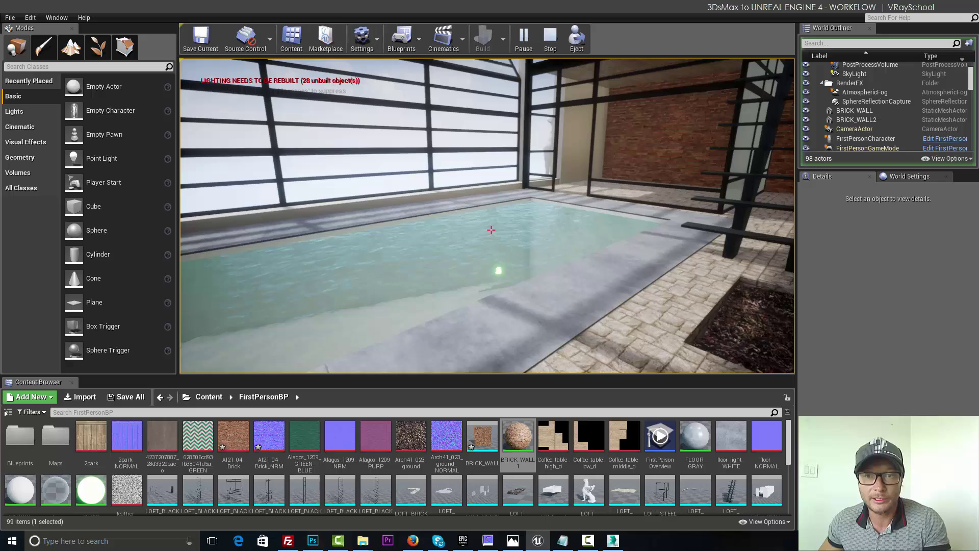
pyautogui.press('d')
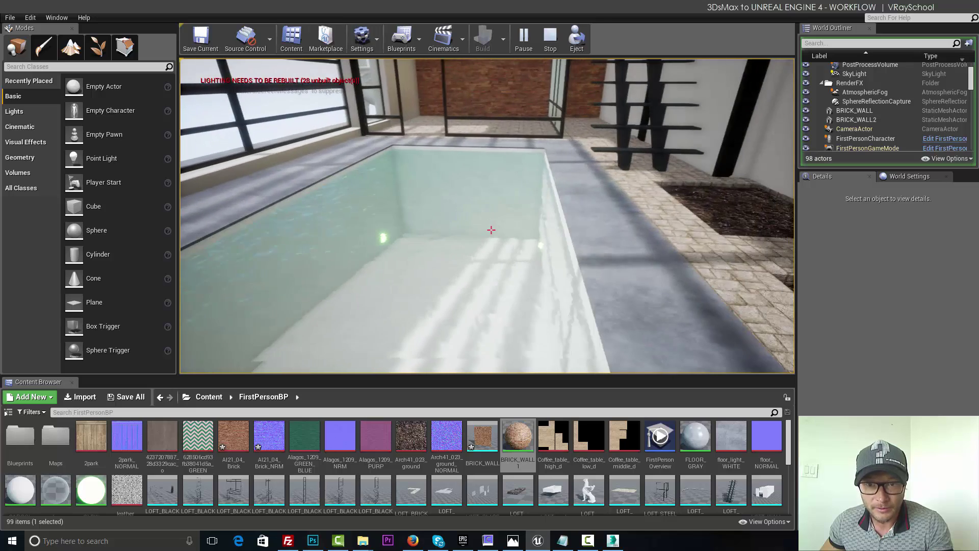
pyautogui.press('Escape')
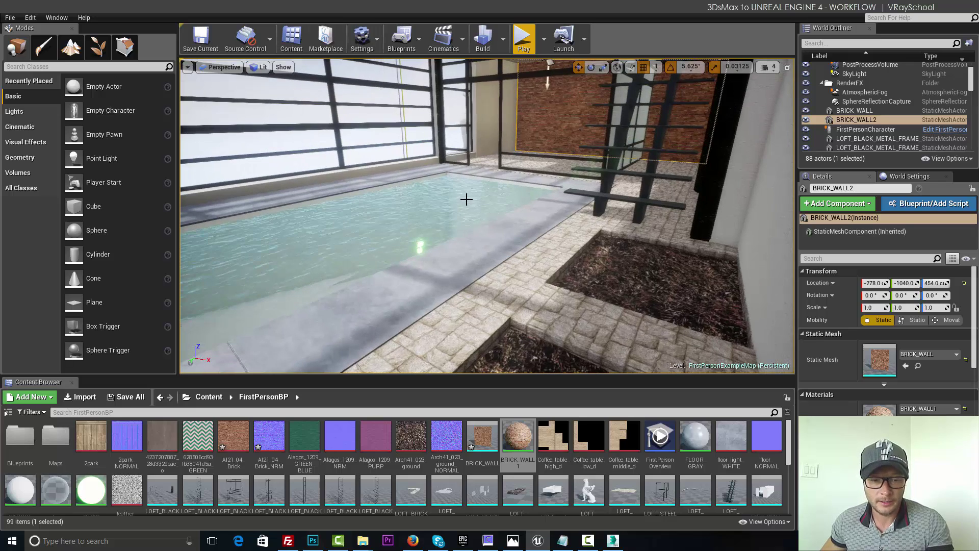
pyautogui.click(525, 39)
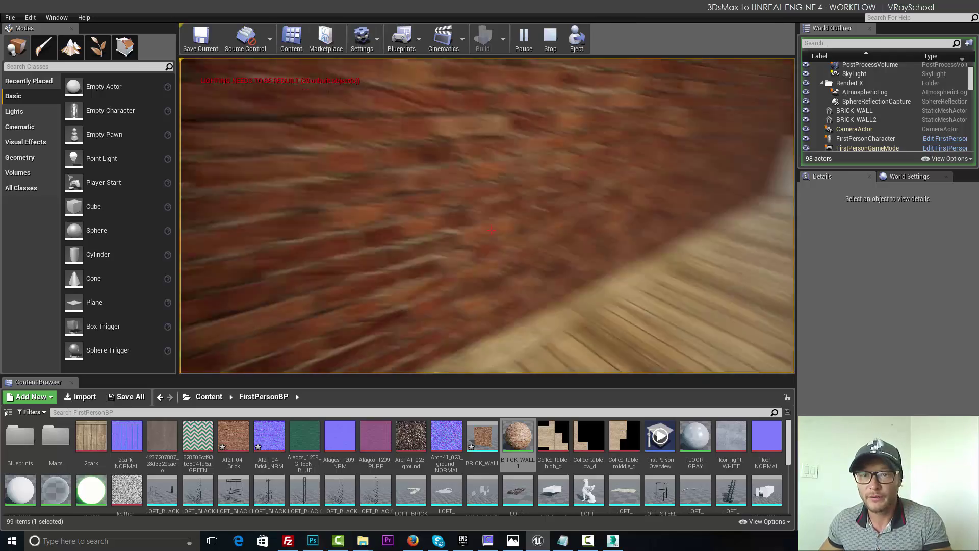
pyautogui.press('w')
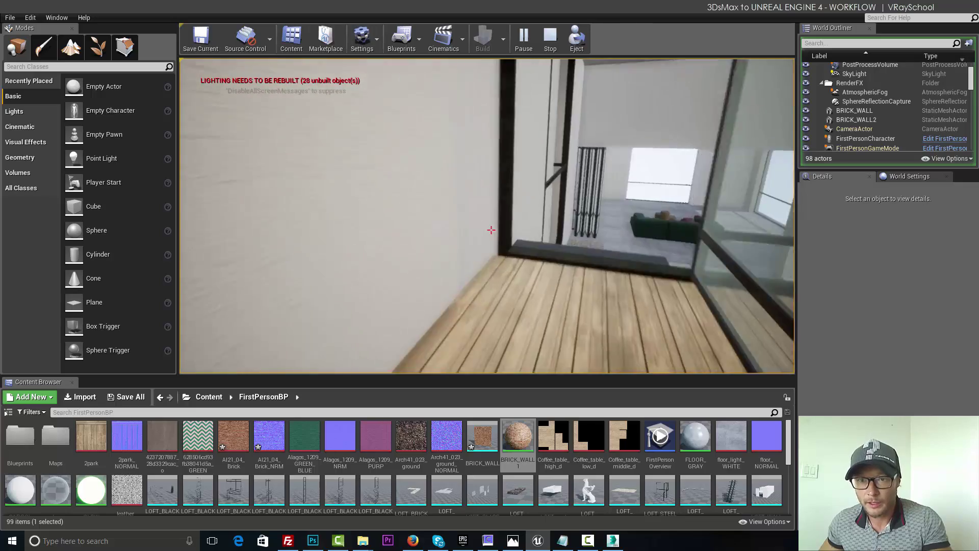
pyautogui.press('w')
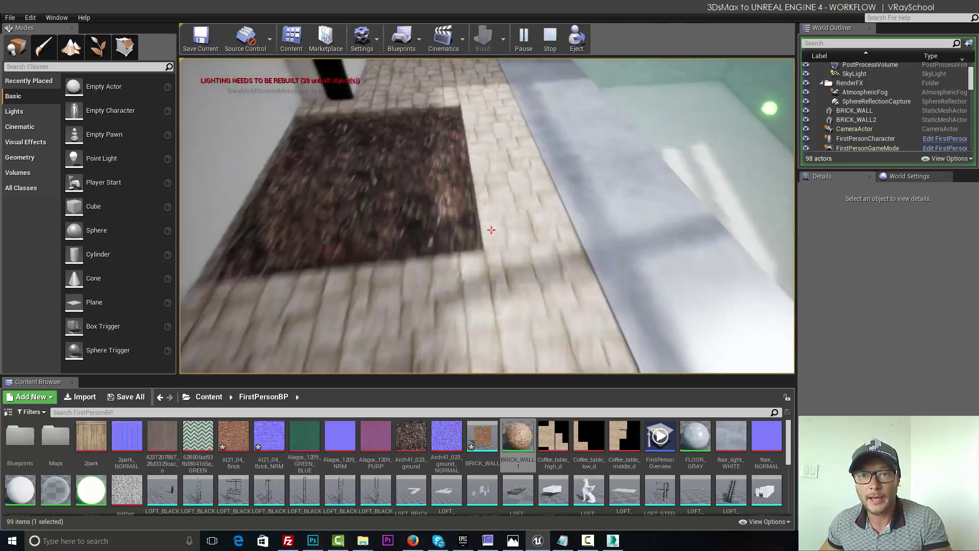
pyautogui.press('w')
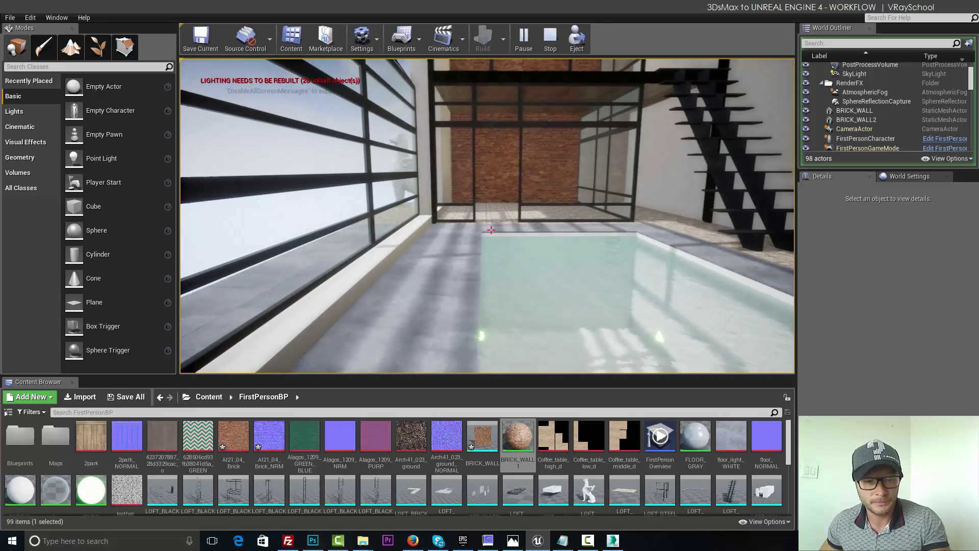
pyautogui.press('Escape')
pyautogui.scroll(-5, 540, 236)
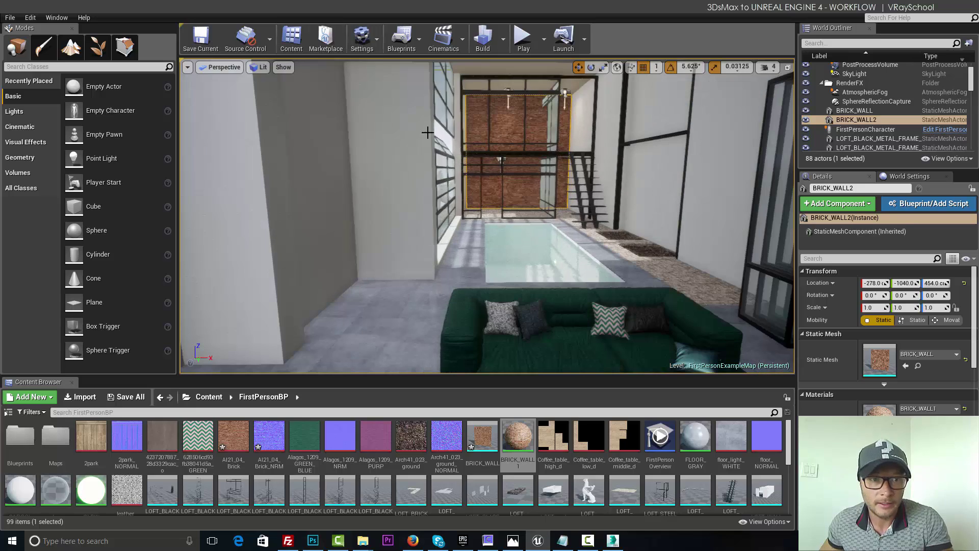
# Place a new spotlight on the green sofa and raise it to Z 462.8
pyautogui.click(18, 111)
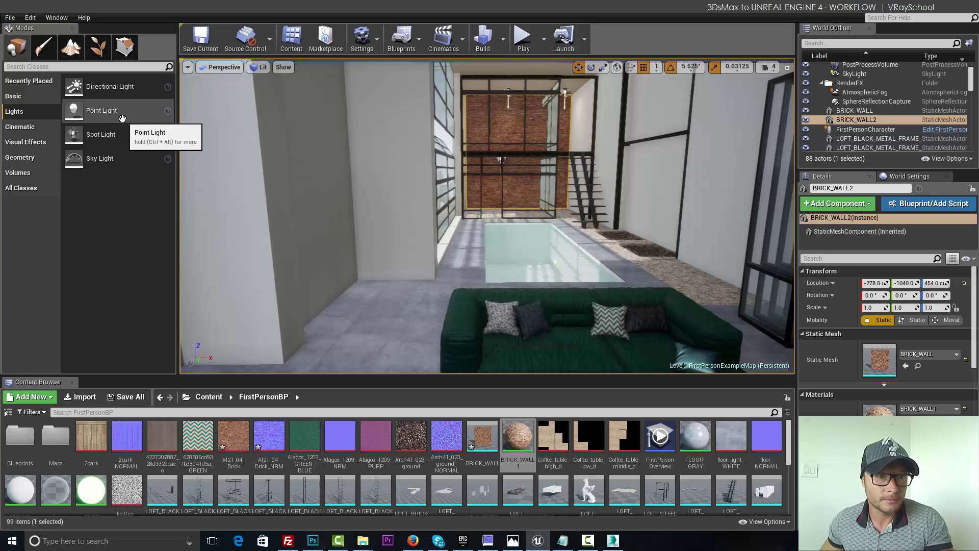
pyautogui.moveTo(123, 118); pyautogui.dragTo(590, 356)
pyautogui.scroll(-4, 594, 358)
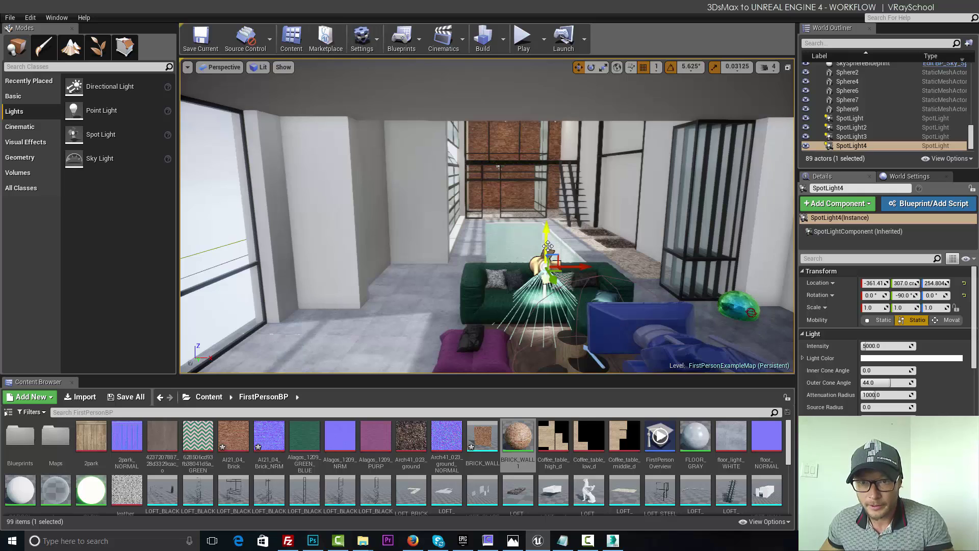
pyautogui.moveTo(548, 246); pyautogui.dragTo(545, 150)
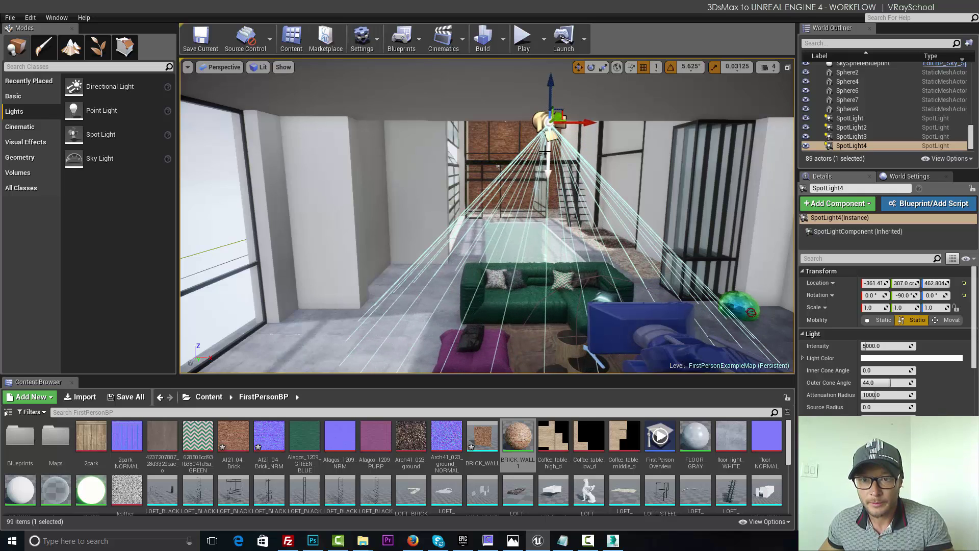
pyautogui.moveTo(579, 266)
pyautogui.mouseDown(button='right')
pyautogui.moveTo(543, 299)
pyautogui.moveTo(532, 278)
pyautogui.moveTo(556, 288)
pyautogui.moveTo(576, 275)
pyautogui.moveTo(569, 268)
pyautogui.mouseUp(button='right')
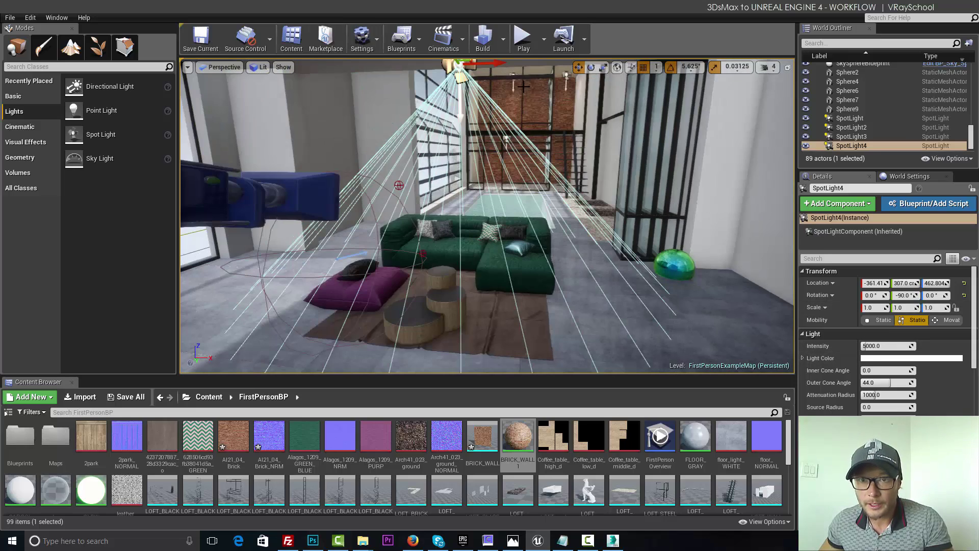
# Copy the original SpotLight's cream light colour onto the new sofa spotlight
pyautogui.click(566, 76)
pyautogui.rightClick(884, 361)
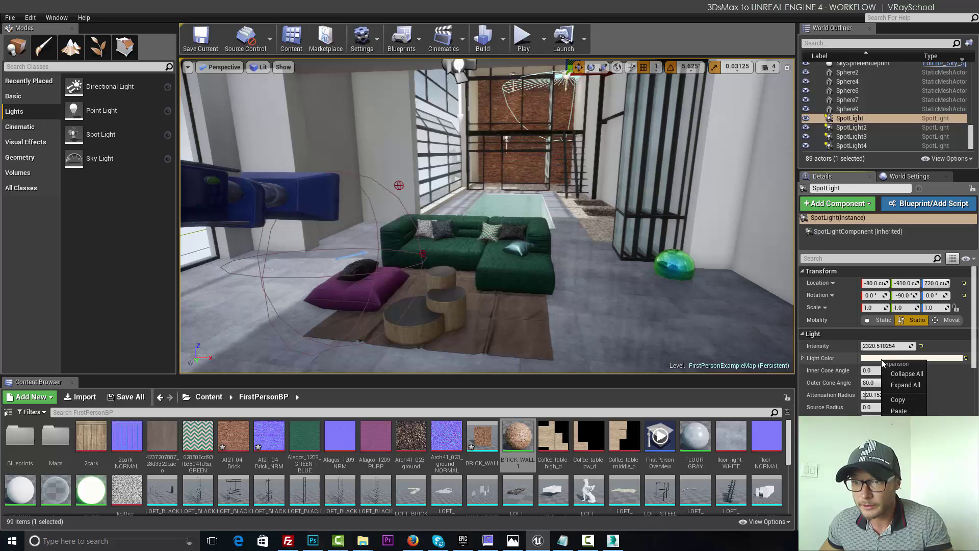
pyautogui.click(905, 403)
pyautogui.click(460, 67)
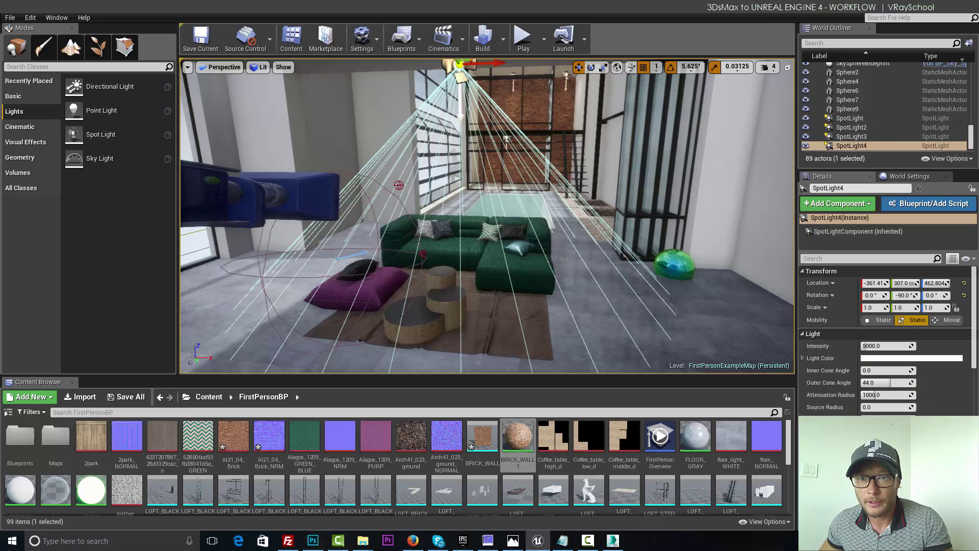
pyautogui.rightClick(896, 359)
pyautogui.click(924, 411)
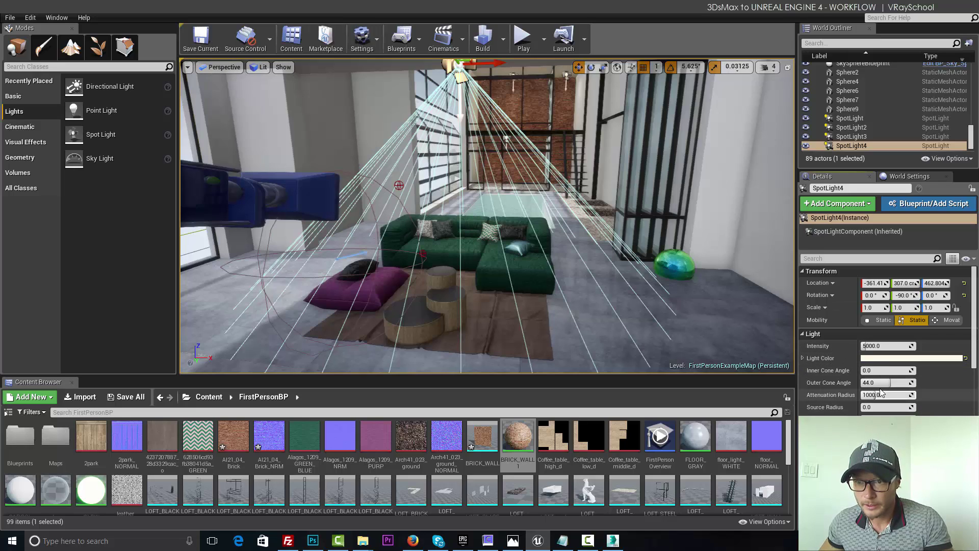
# Widen the sofa spotlight's outer cone to 50.5, drop intensity to about 3562, and set Z to 450.8
pyautogui.moveTo(877, 373)
pyautogui.mouseDown()
pyautogui.moveTo(890, 373)
pyautogui.moveTo(863, 373)
pyautogui.moveTo(885, 383)
pyautogui.mouseUp()
pyautogui.moveTo(870, 346)
pyautogui.mouseDown()
pyautogui.moveTo(880, 347)
pyautogui.moveTo(862, 346)
pyautogui.mouseUp()
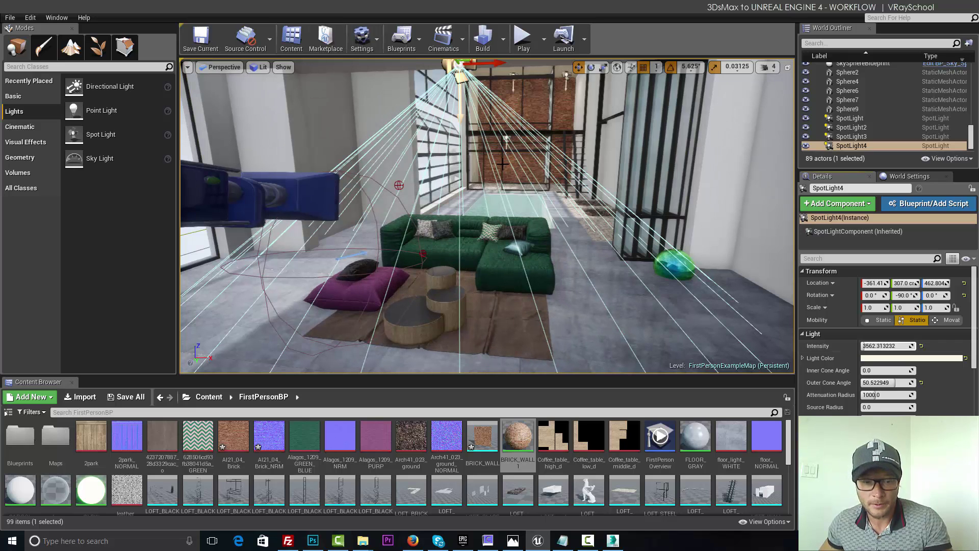
pyautogui.moveTo(490, 219); pyautogui.dragTo(438, 219, button='right')
pyautogui.moveTo(552, 231); pyautogui.dragTo(563, 210, button='right')
pyautogui.click(561, 211)
pyautogui.click(578, 91)
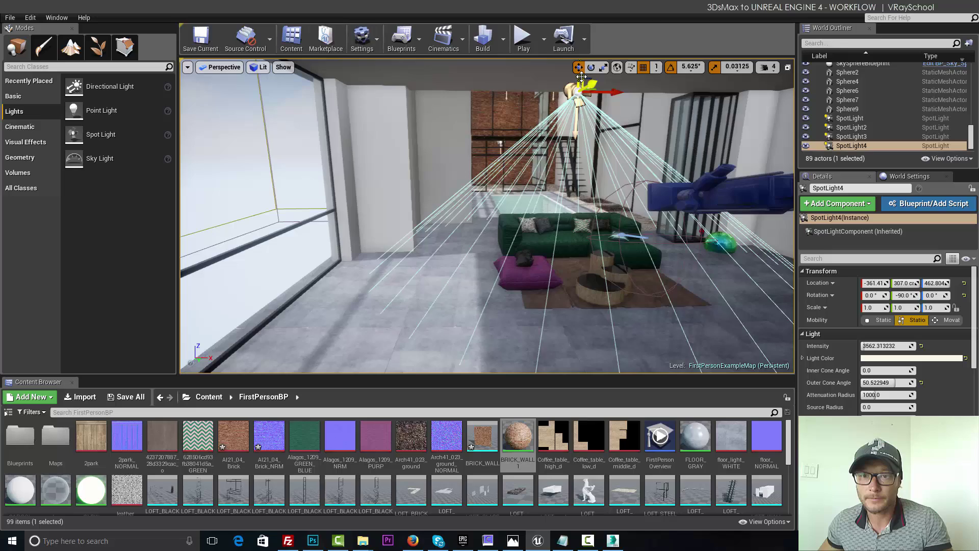
pyautogui.moveTo(578, 98); pyautogui.dragTo(577, 84)
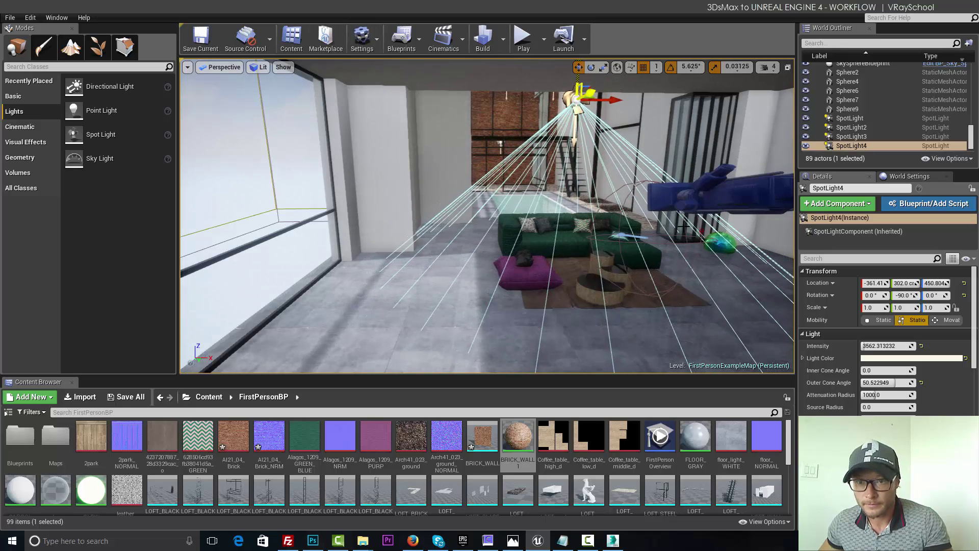
pyautogui.moveTo(683, 226); pyautogui.dragTo(730, 236, button='middle')
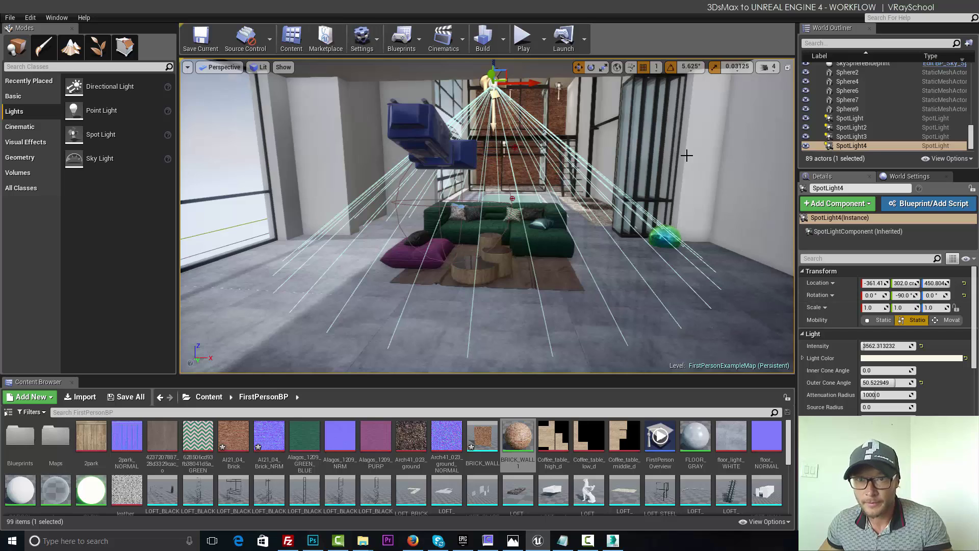
pyautogui.click(522, 37)
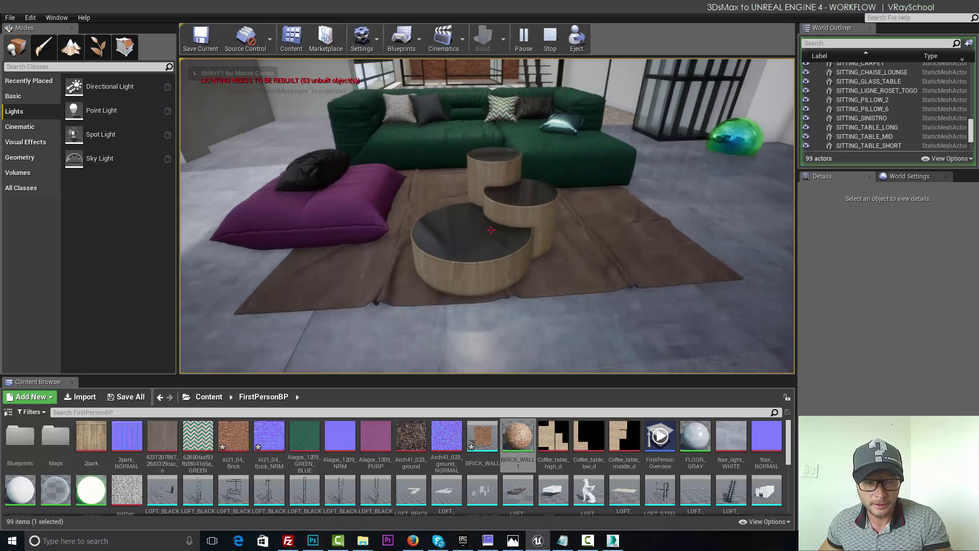
pyautogui.press('w')
pyautogui.press('a')
pyautogui.press('a')
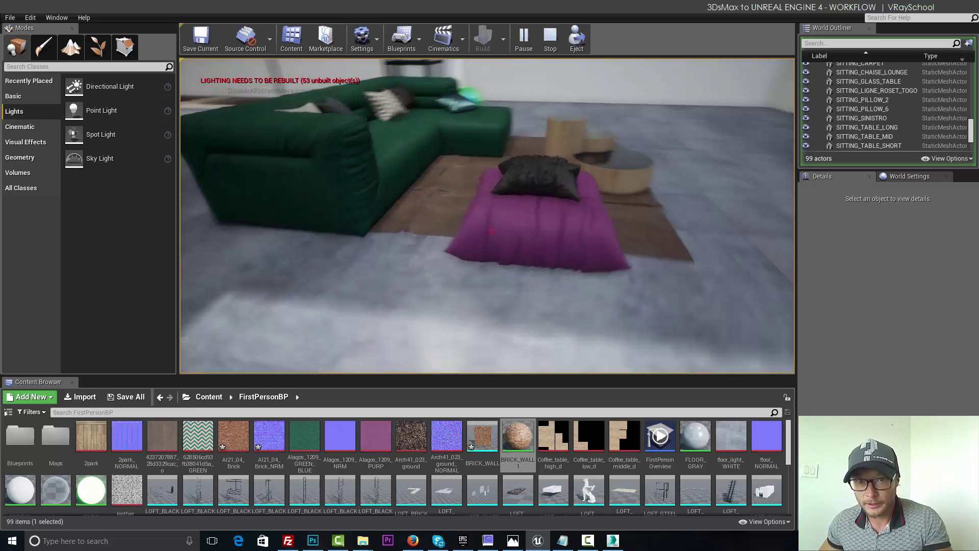
pyautogui.press('d')
pyautogui.press('d')
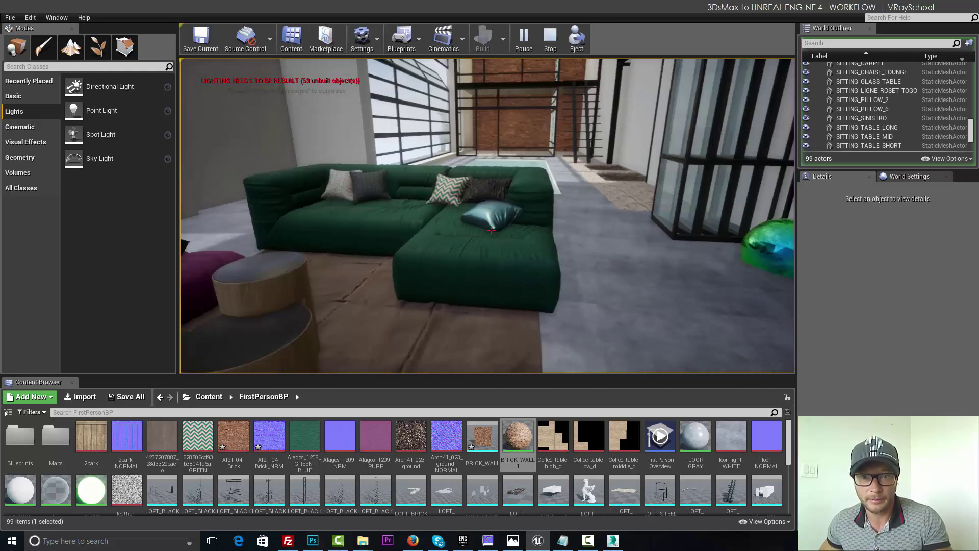
pyautogui.press('a')
pyautogui.press('Escape')
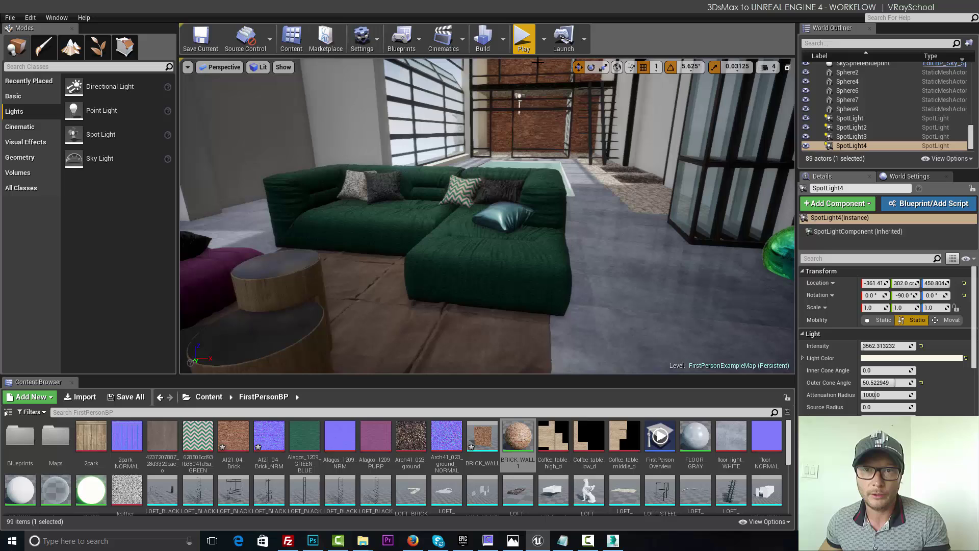
# Build the loft's lighting at Production quality and close the Message Log of lighting warnings
pyautogui.click(504, 40)
pyautogui.moveTo(514, 81)
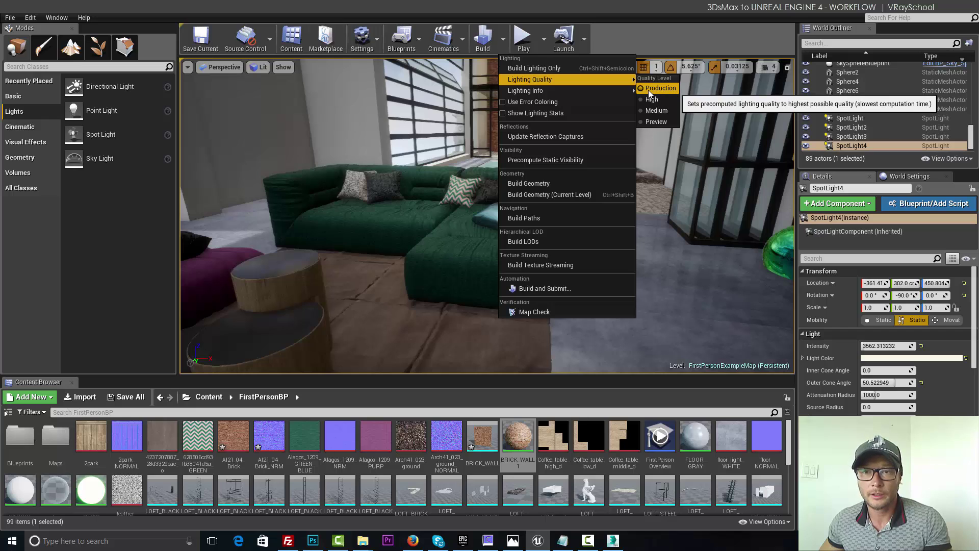
pyautogui.click(492, 39)
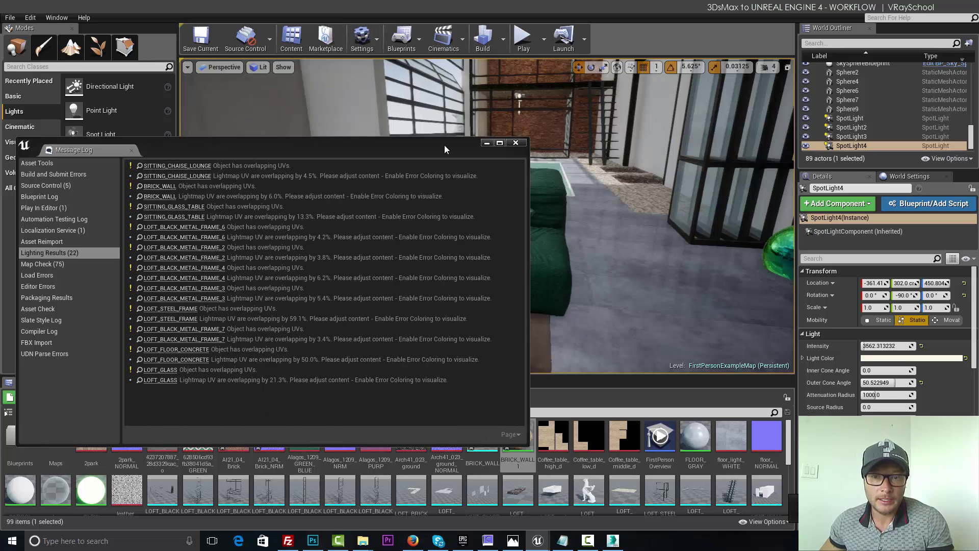
pyautogui.click(516, 143)
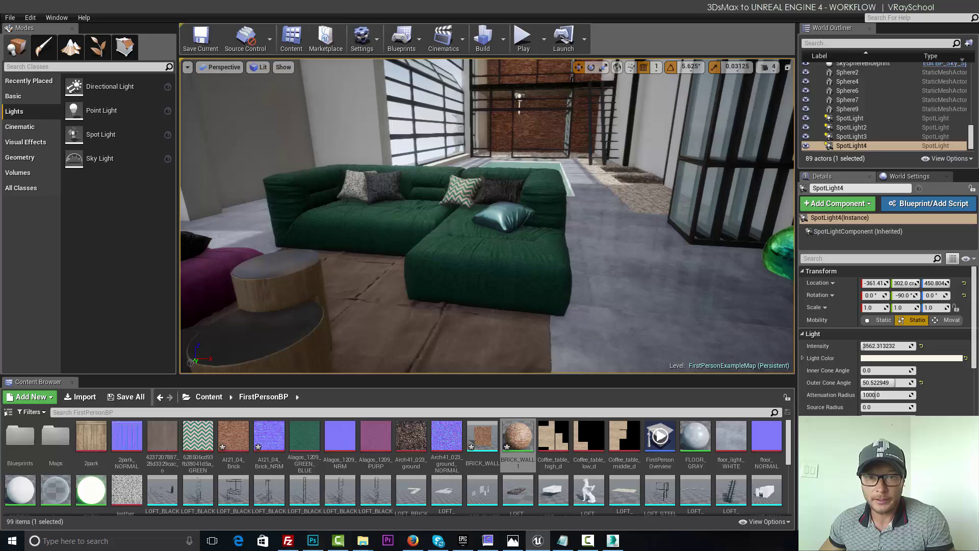
# Play-preview the level, walking past the green sofa and pool to the glass doors, then stop
pyautogui.click(522, 36)
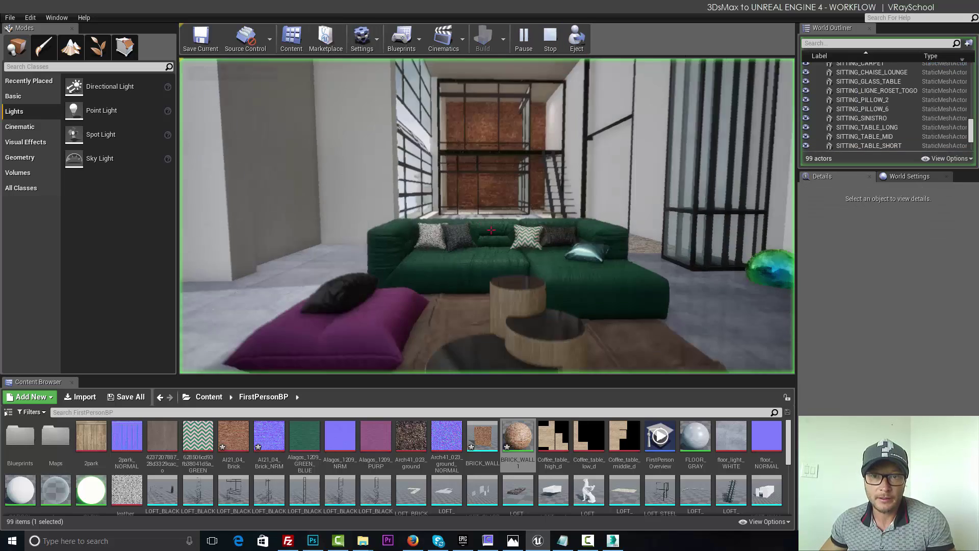
pyautogui.press('w')
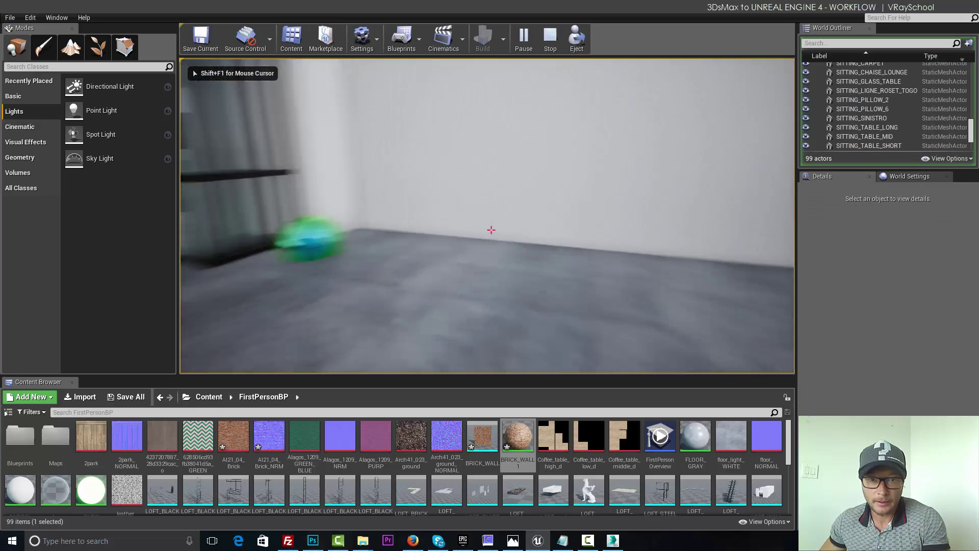
pyautogui.press('w')
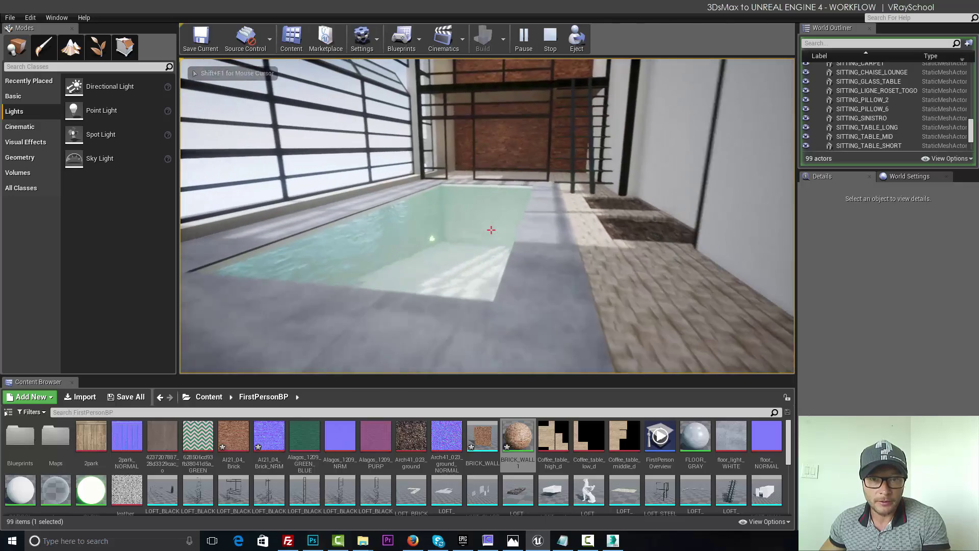
pyautogui.press('w')
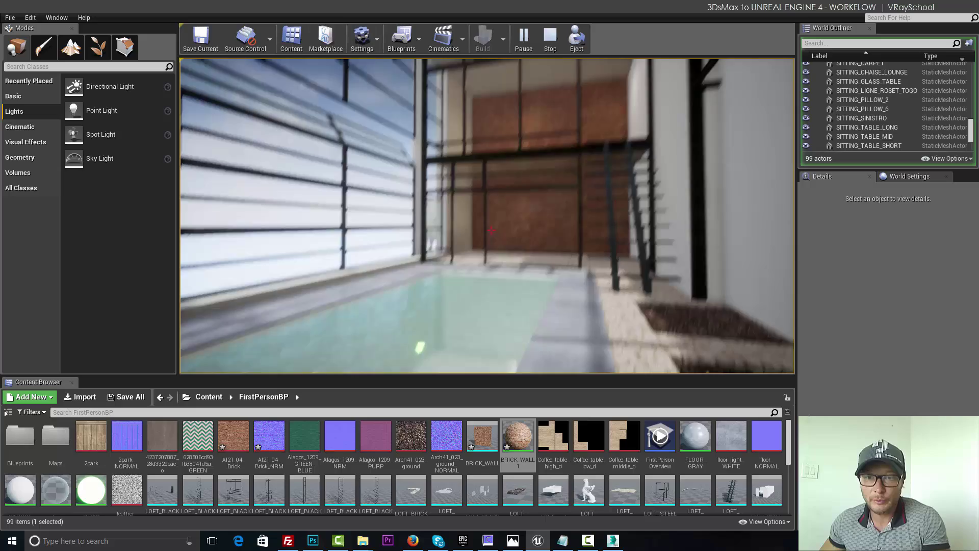
pyautogui.press('w')
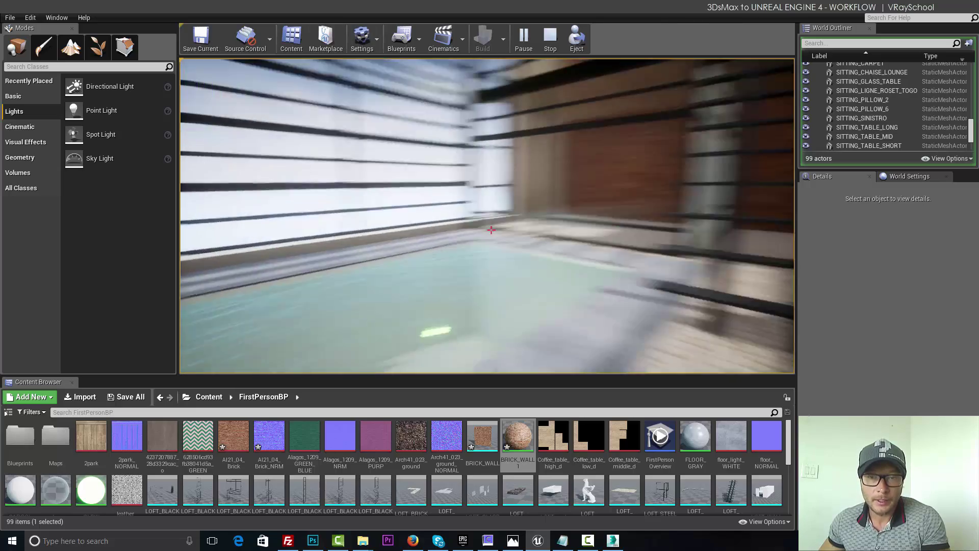
pyautogui.press('w')
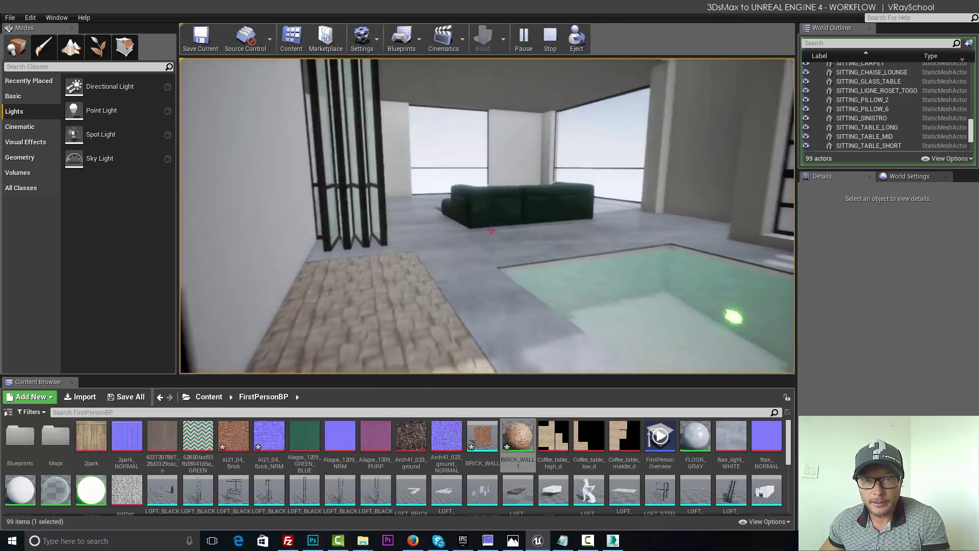
pyautogui.press('w')
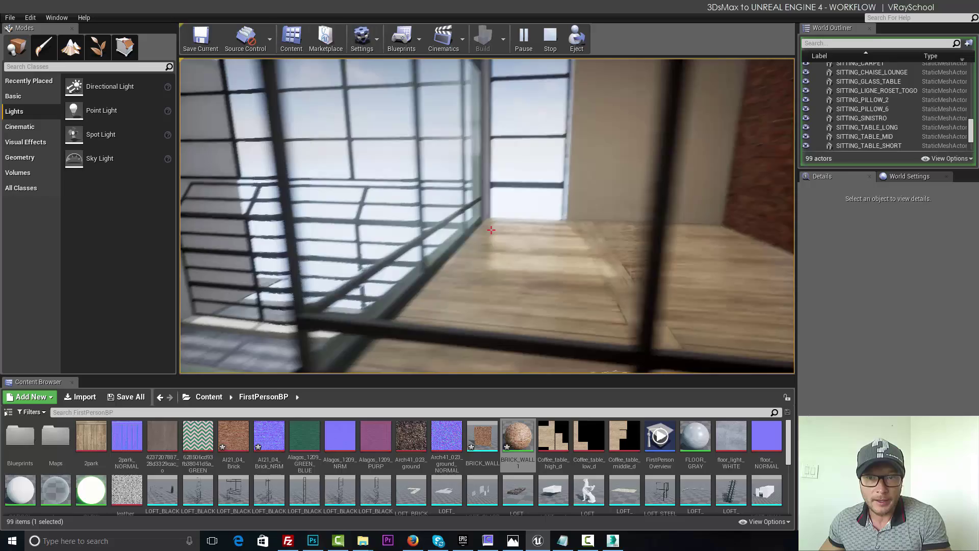
pyautogui.press('w')
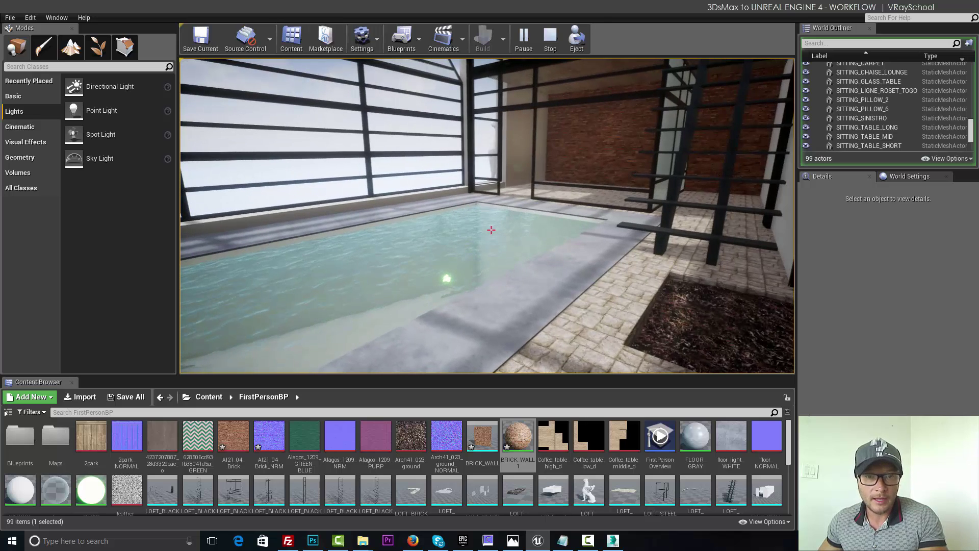
pyautogui.press('Escape')
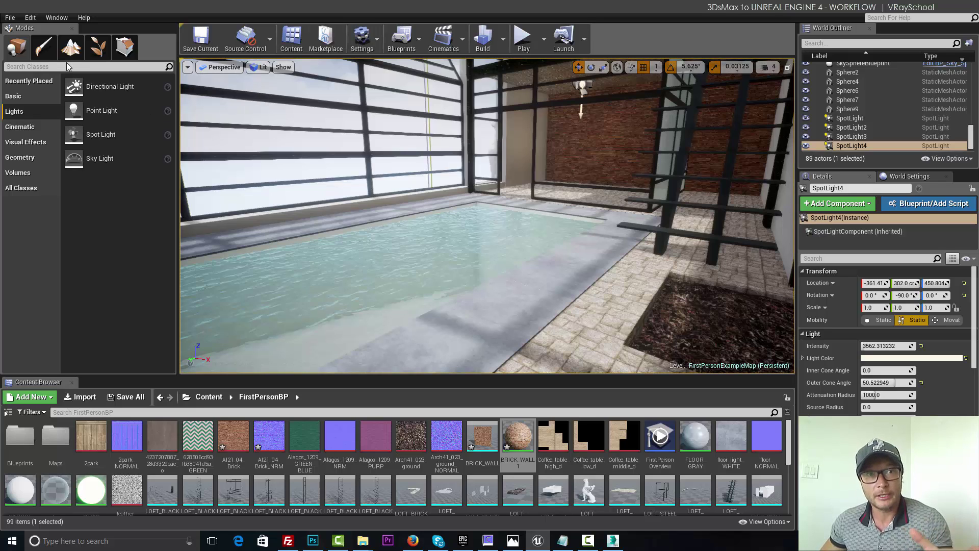
# Package the project as a Windows (64-bit) build
pyautogui.click(10, 17)
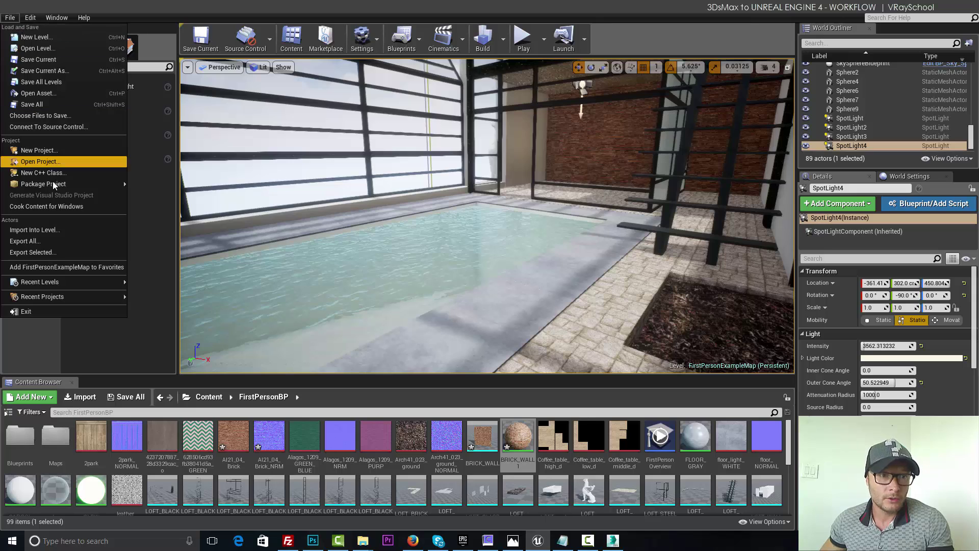
pyautogui.moveTo(28, 183)
pyautogui.moveTo(163, 183)
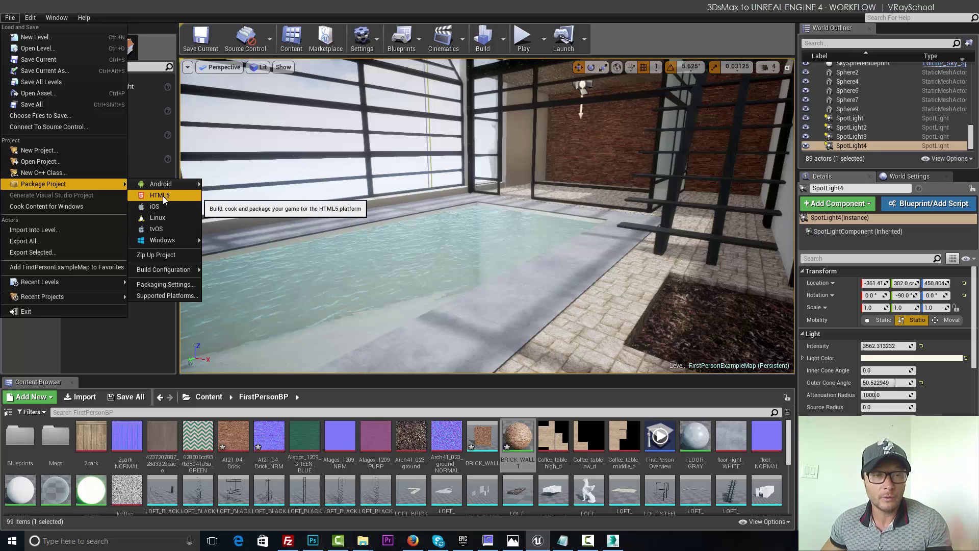
pyautogui.moveTo(164, 242)
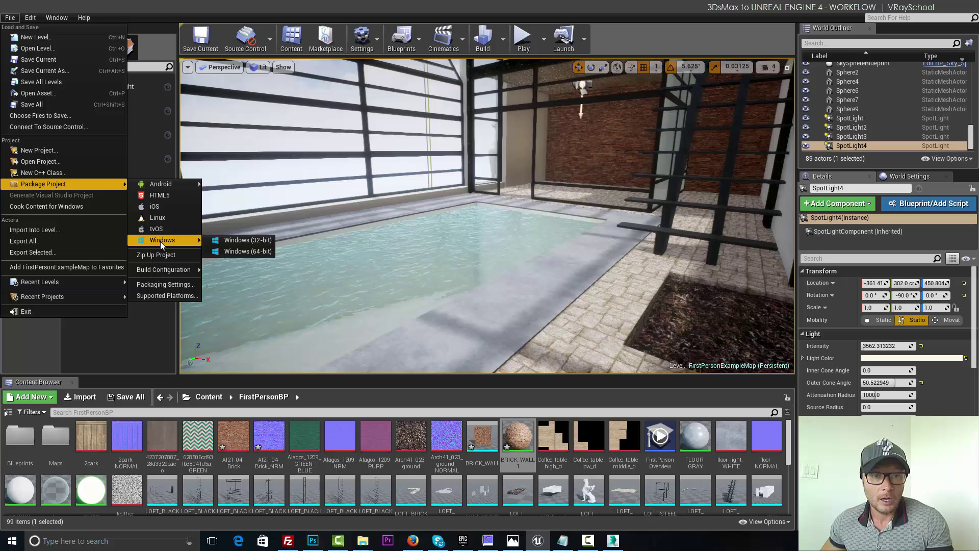
pyautogui.click(249, 252)
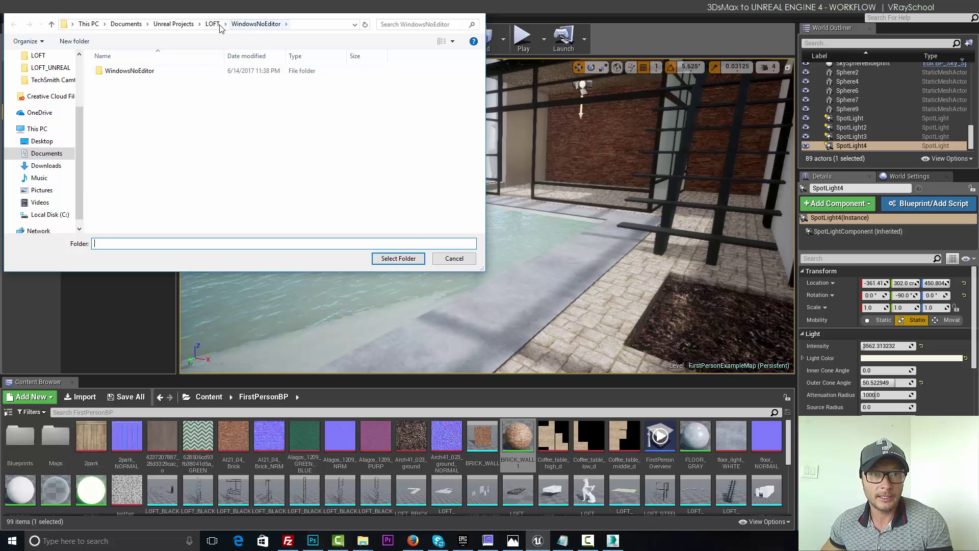
# Delete the old WindowsNoEditor folder and choose the LOFT folder as the build destination
pyautogui.click(213, 24)
pyautogui.click(125, 124)
pyautogui.rightClick(146, 124)
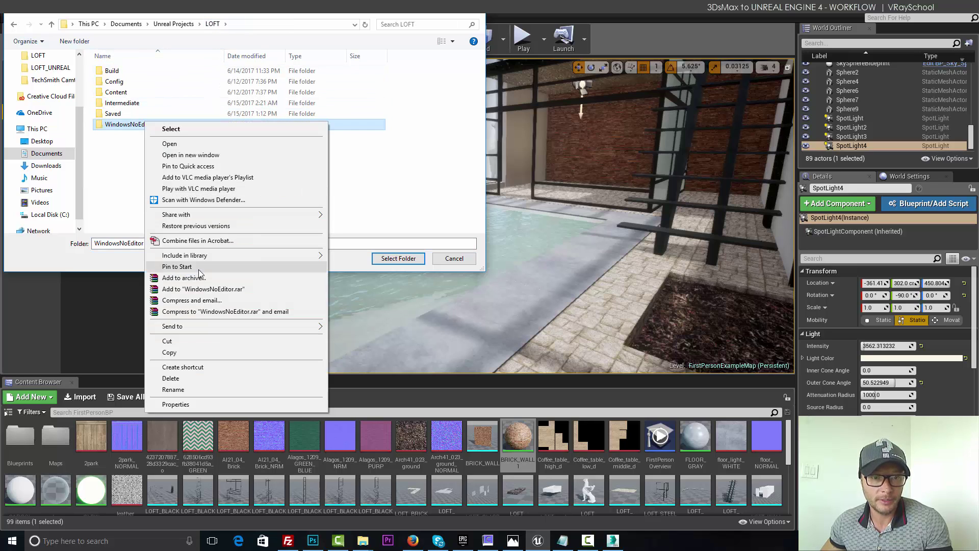
pyautogui.click(190, 377)
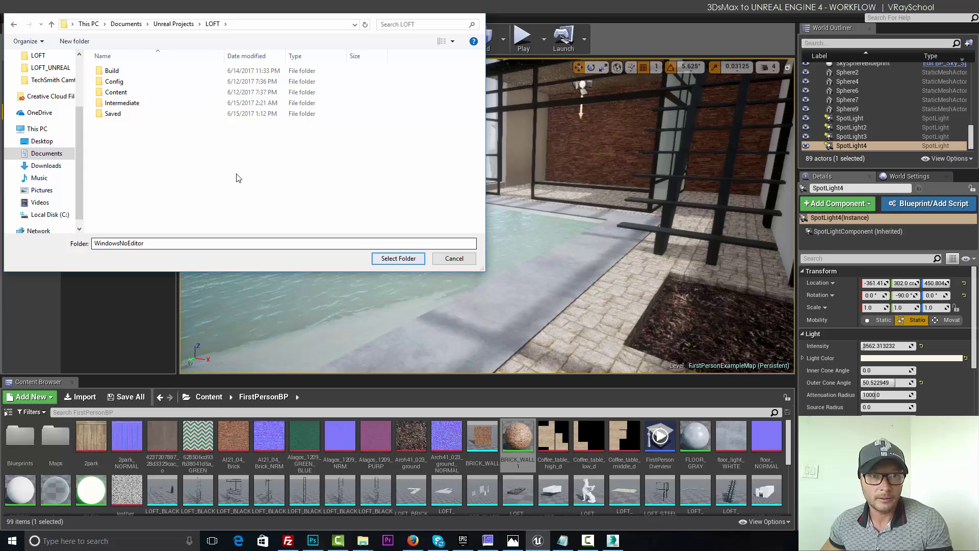
pyautogui.click(177, 26)
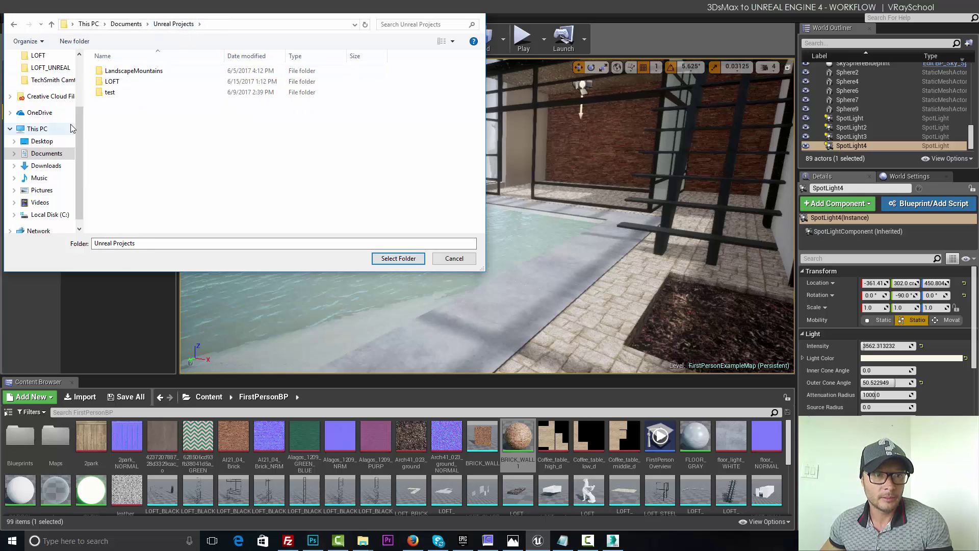
pyautogui.doubleClick(116, 82)
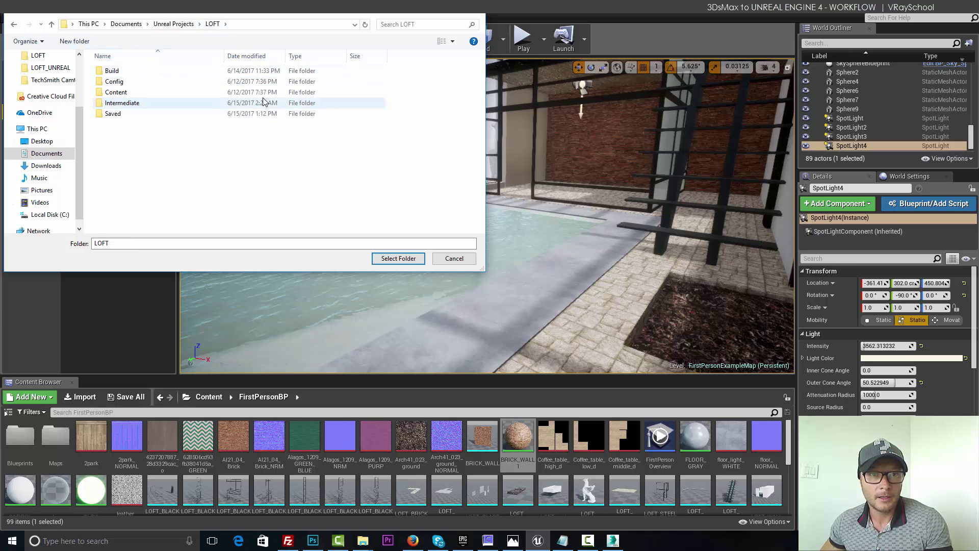
pyautogui.click(405, 261)
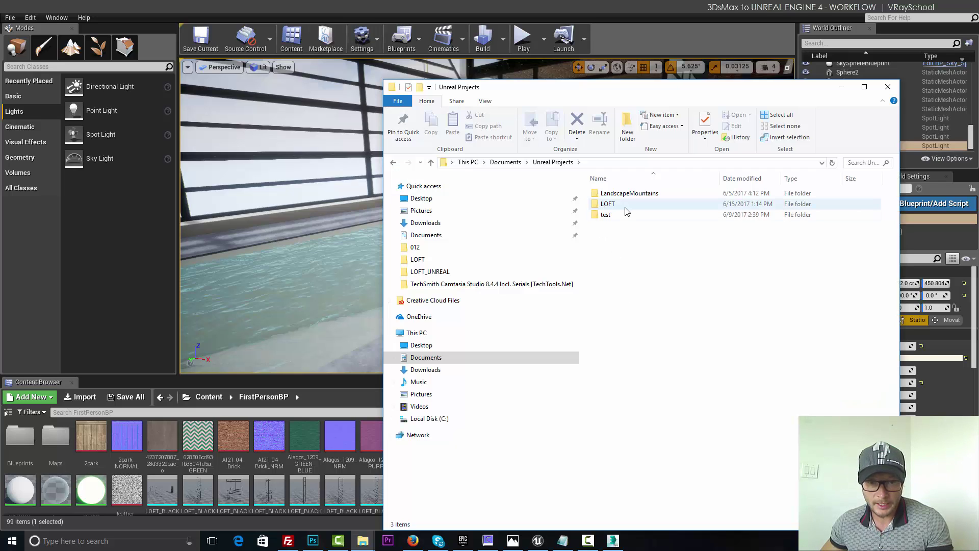
# Browse to LOFT > WindowsNoEditor in File Explorer and select the packaged LOFT application
pyautogui.doubleClick(615, 207)
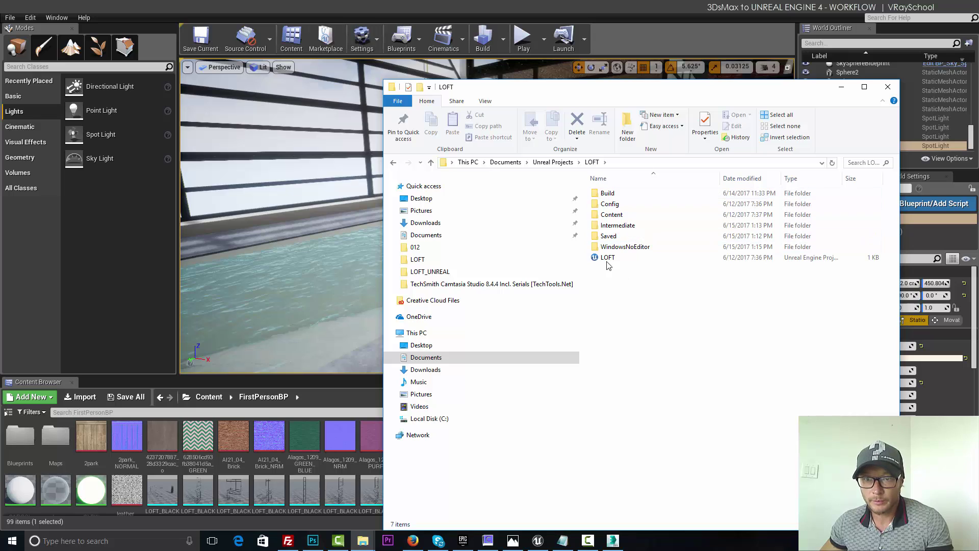
pyautogui.click(639, 249)
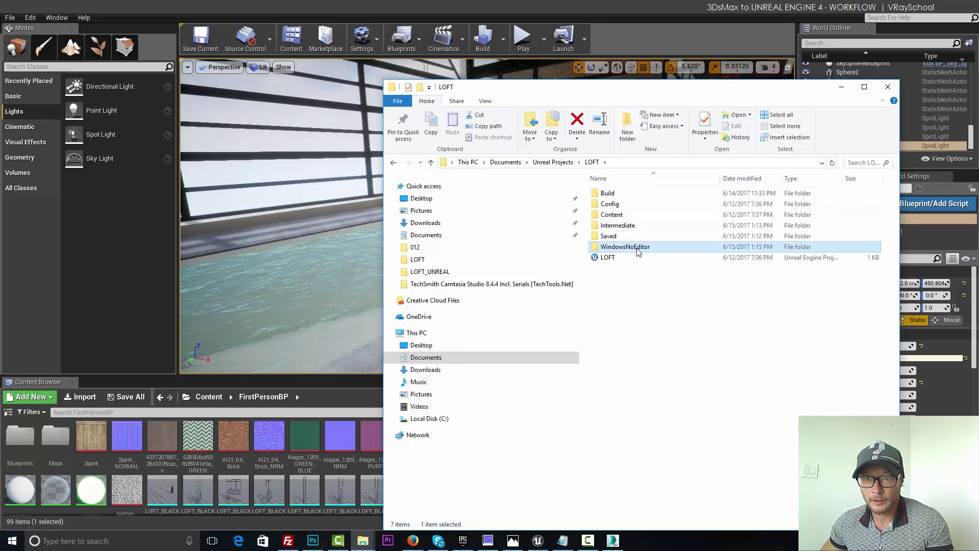
pyautogui.click(639, 249)
pyautogui.doubleClick(601, 249)
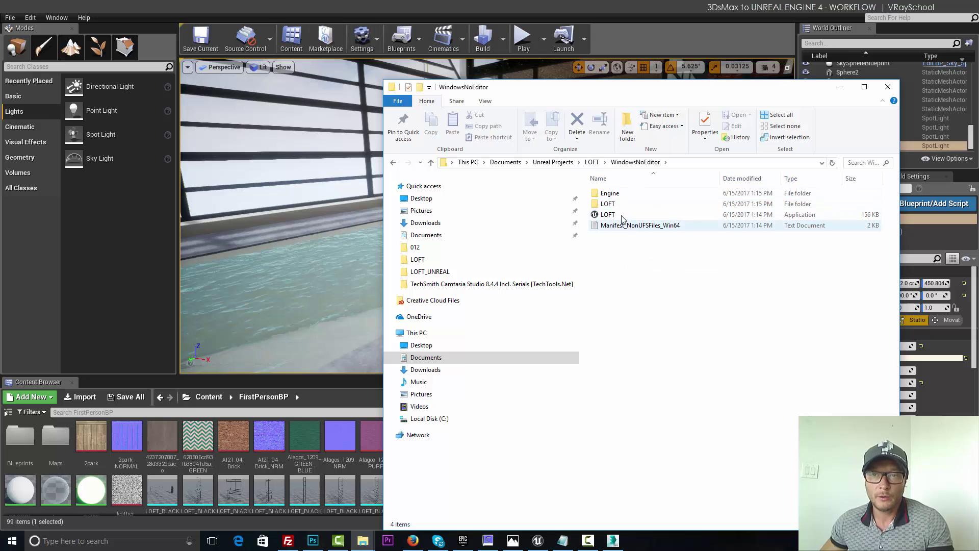
pyautogui.click(596, 215)
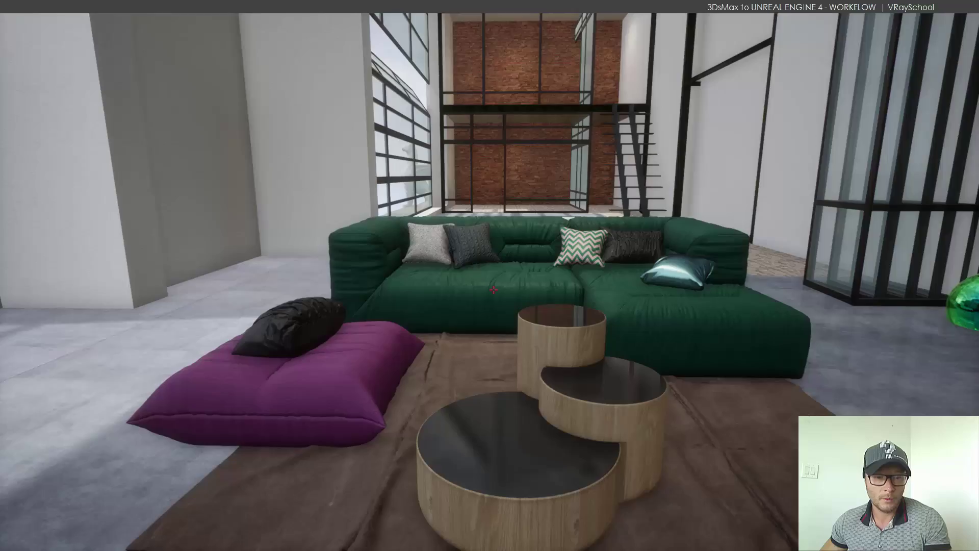
# Walk through the full-screen LOFT build from the sofa area along the pool to the brick wall and windows
pyautogui.press('w')
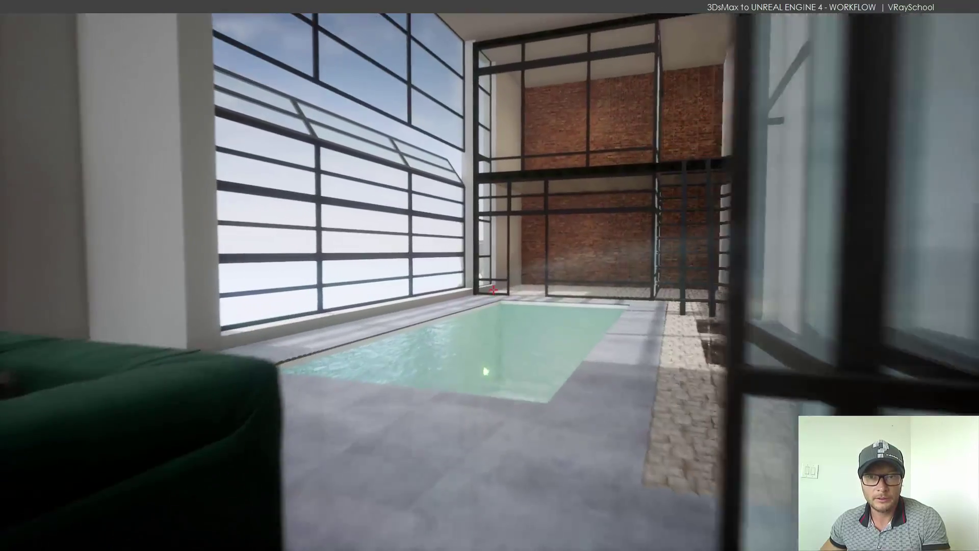
pyautogui.press('w')
pyautogui.press('w')
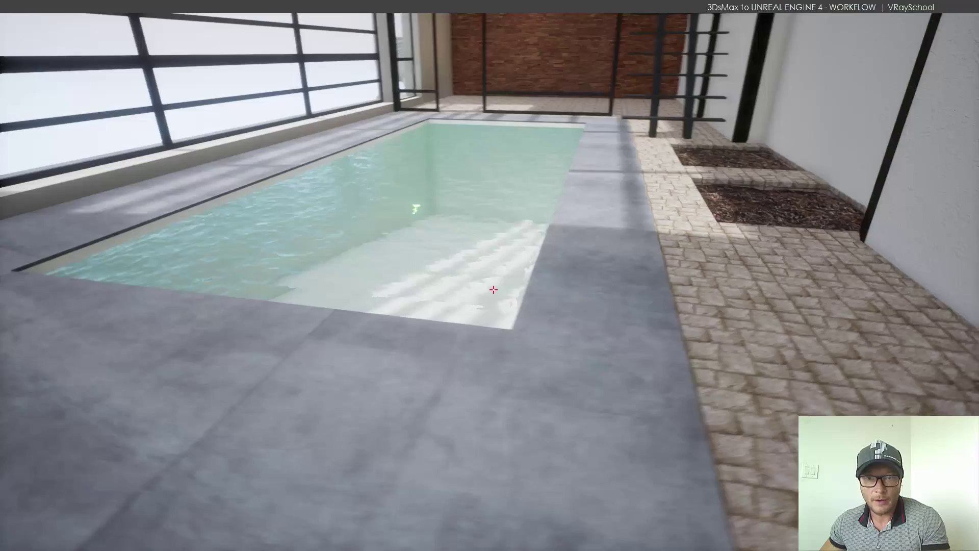
pyautogui.press('w')
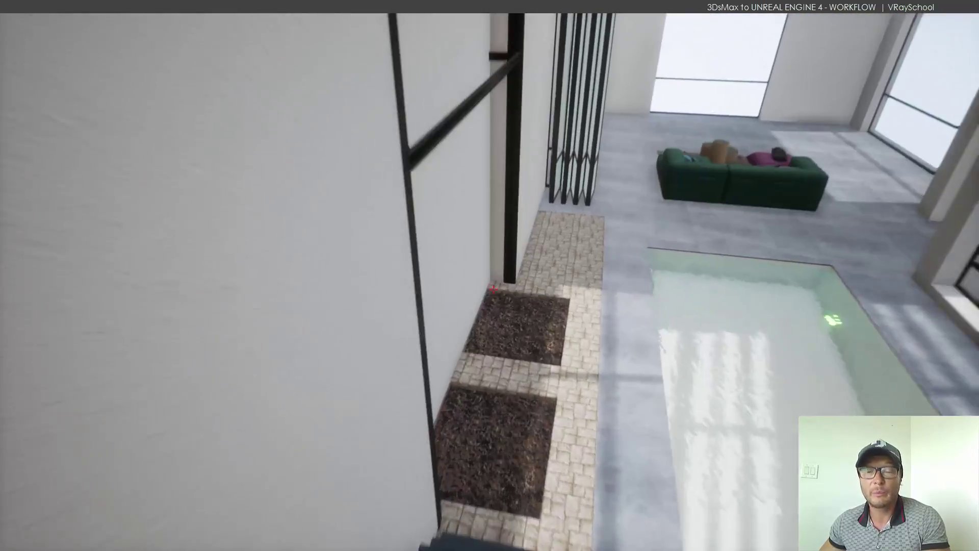
pyautogui.press('w')
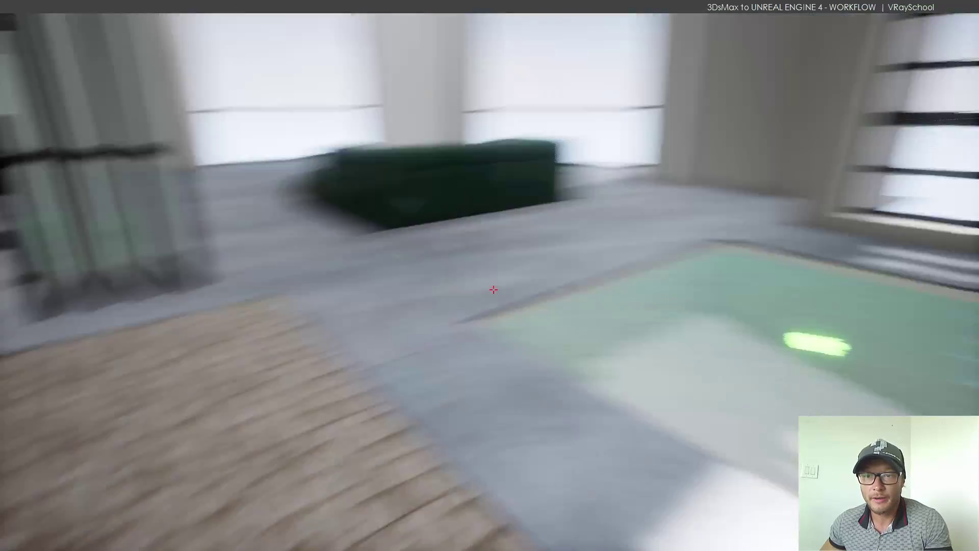
pyautogui.press('s')
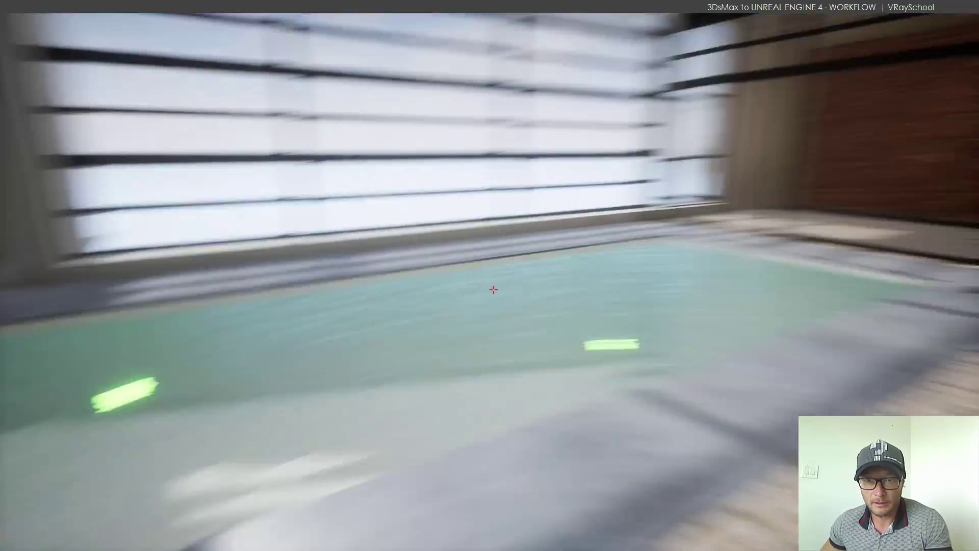
pyautogui.press('w')
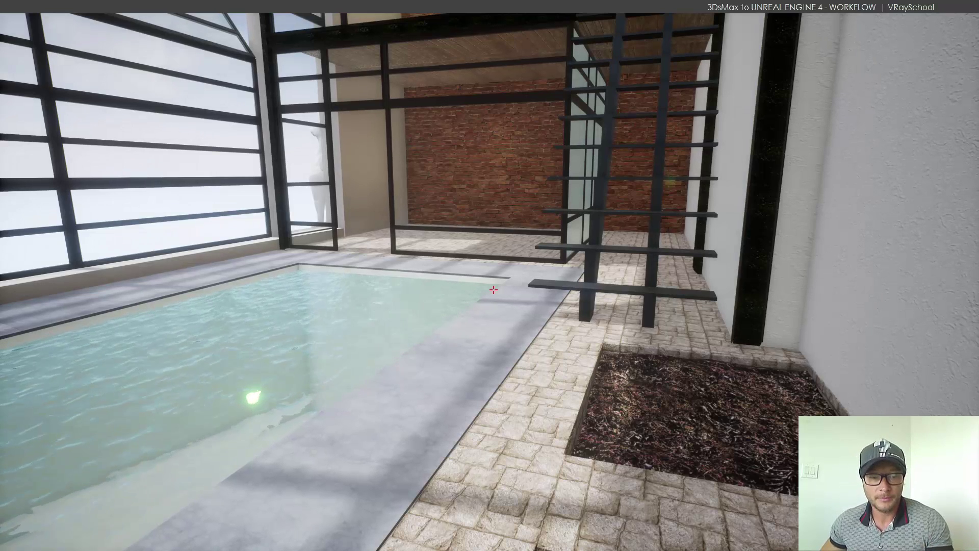
pyautogui.press('w')
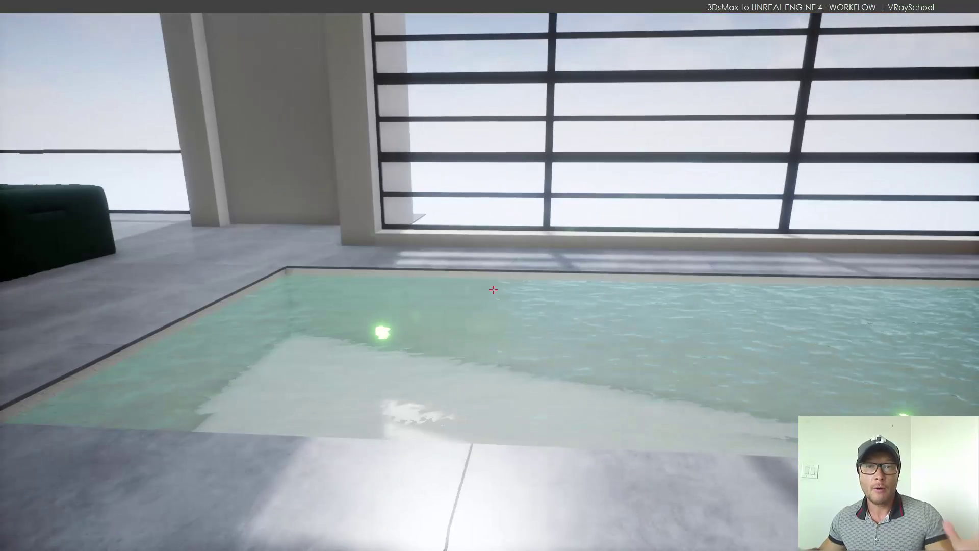